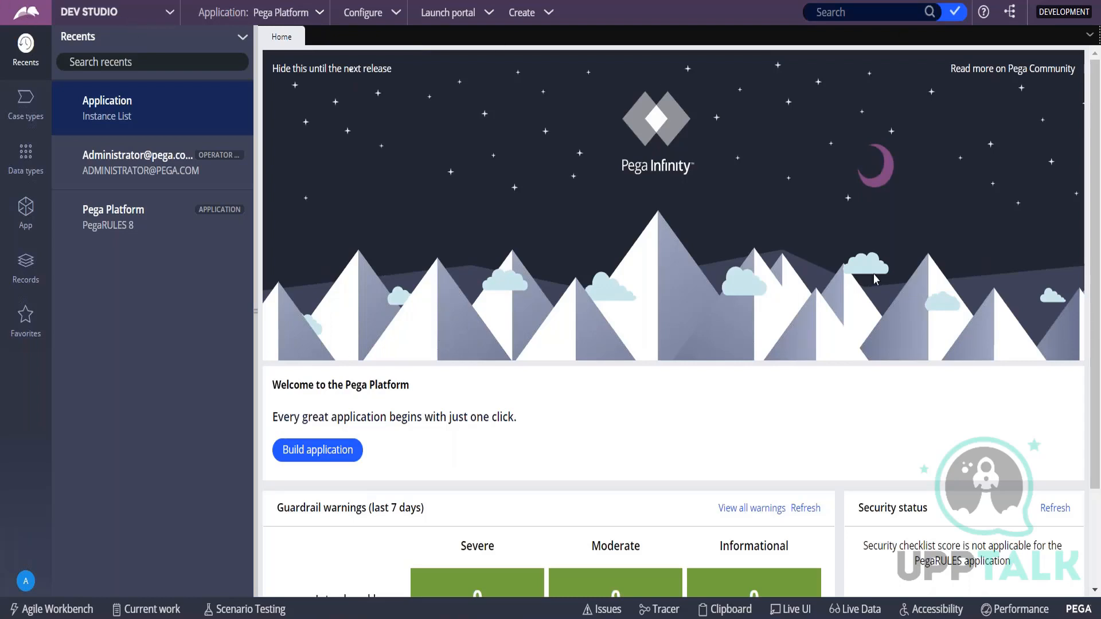
Look through the workspace switcher and the Configure, Launch portal and Create options in Dev Studio's header.
click(170, 16)
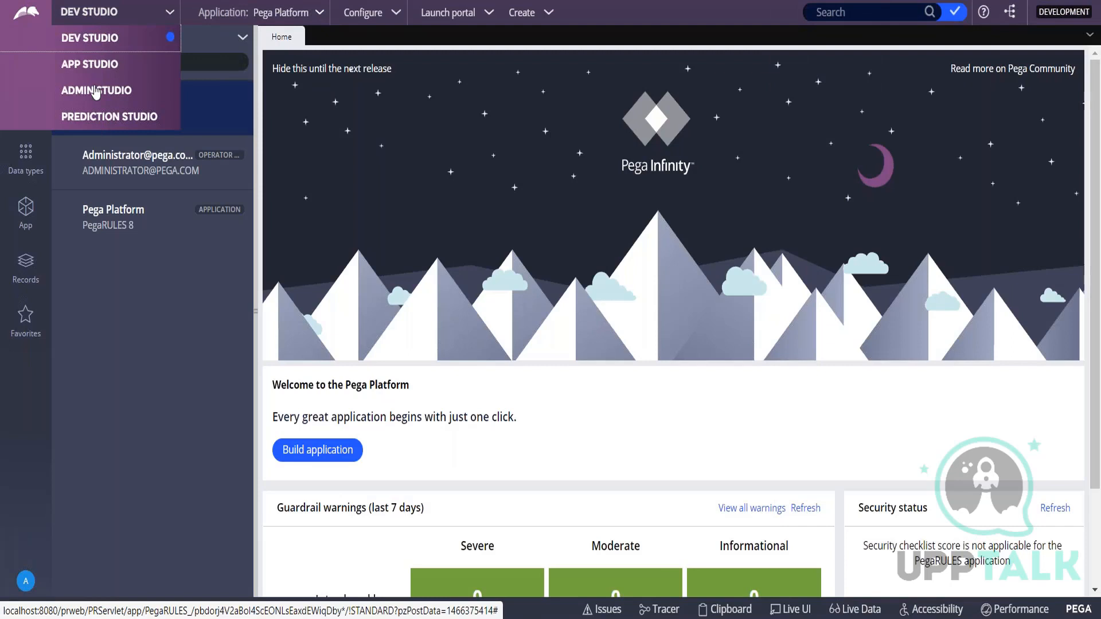
click(162, 371)
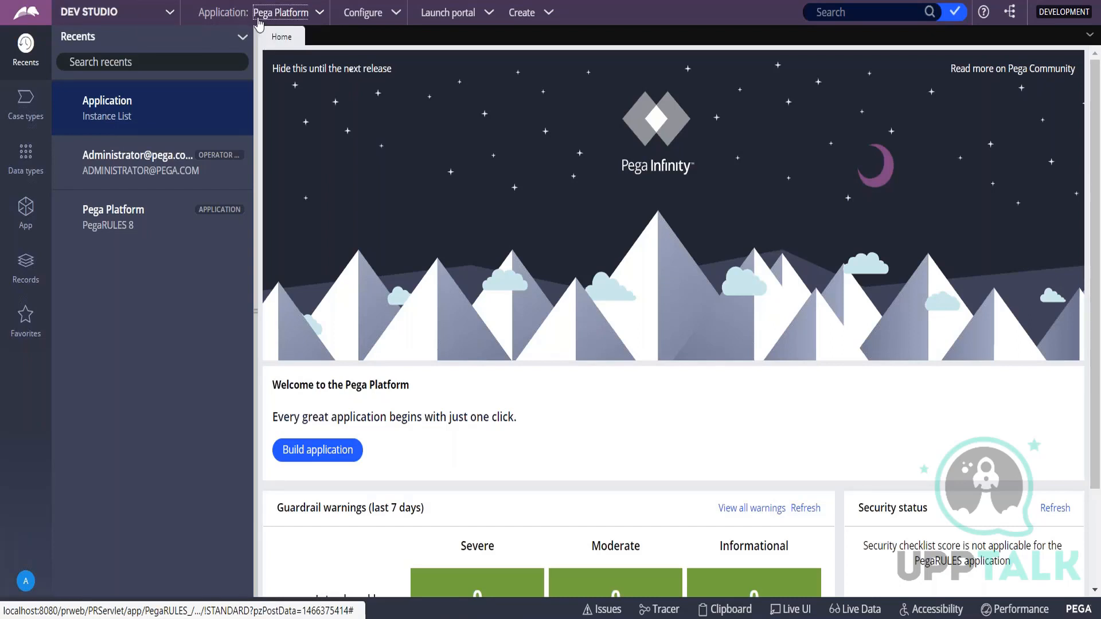
click(400, 16)
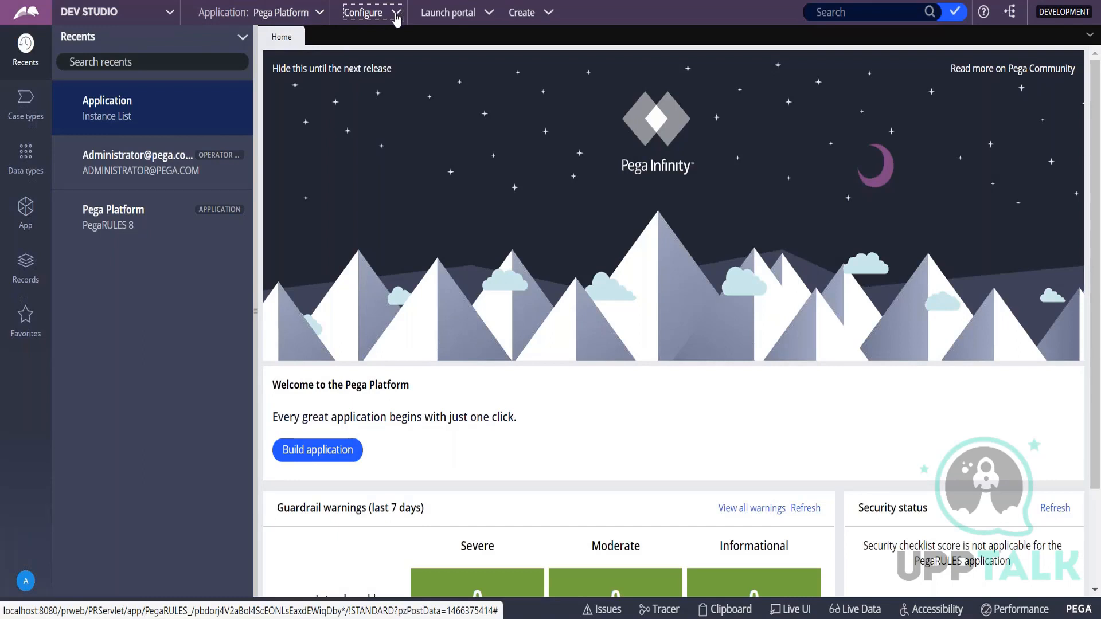
click(483, 21)
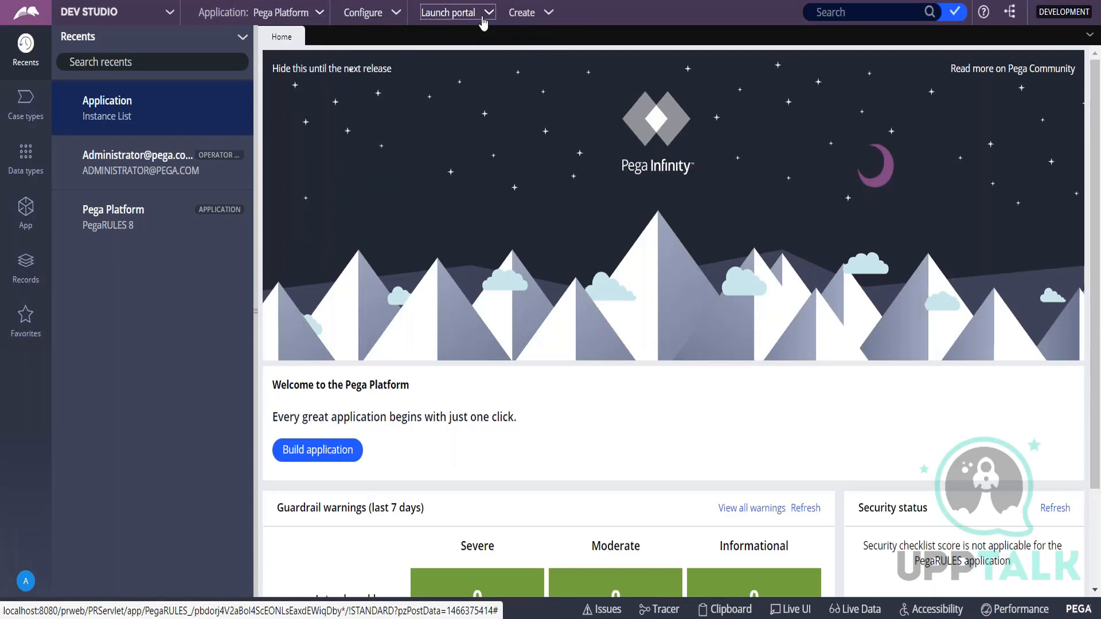
click(550, 21)
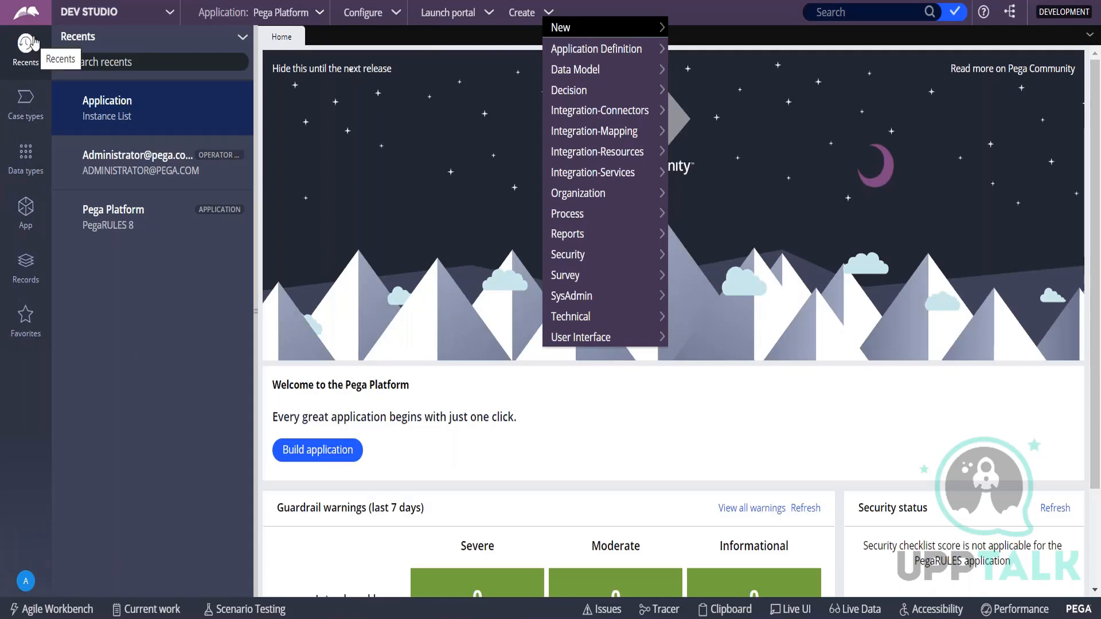
View the Recents, Case types and Data types explorers in Dev Studio.
click(28, 68)
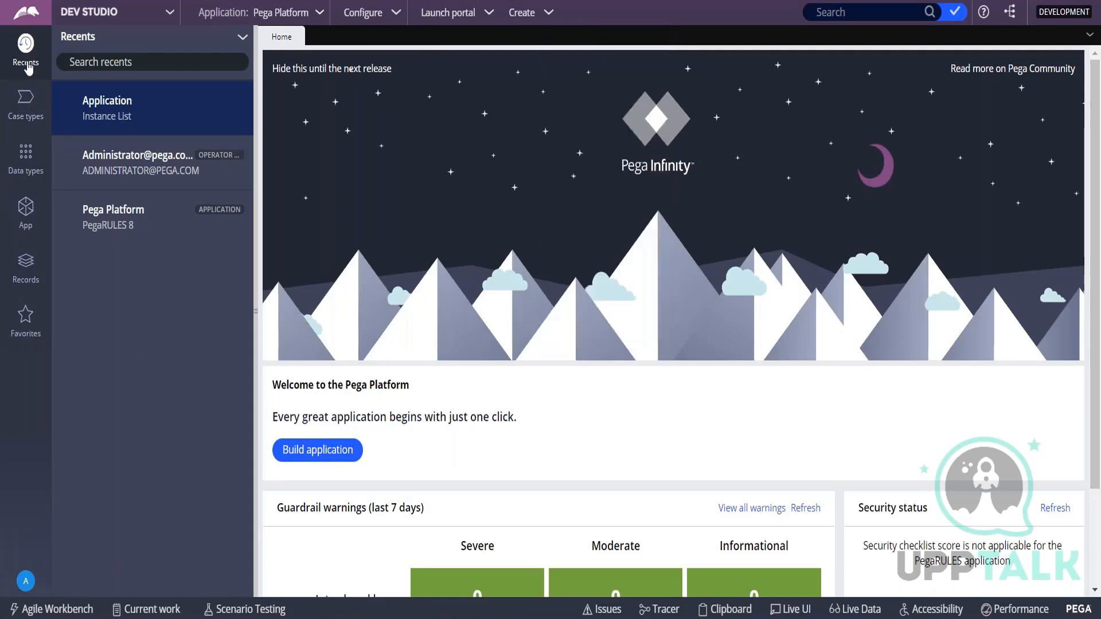
click(27, 112)
click(30, 161)
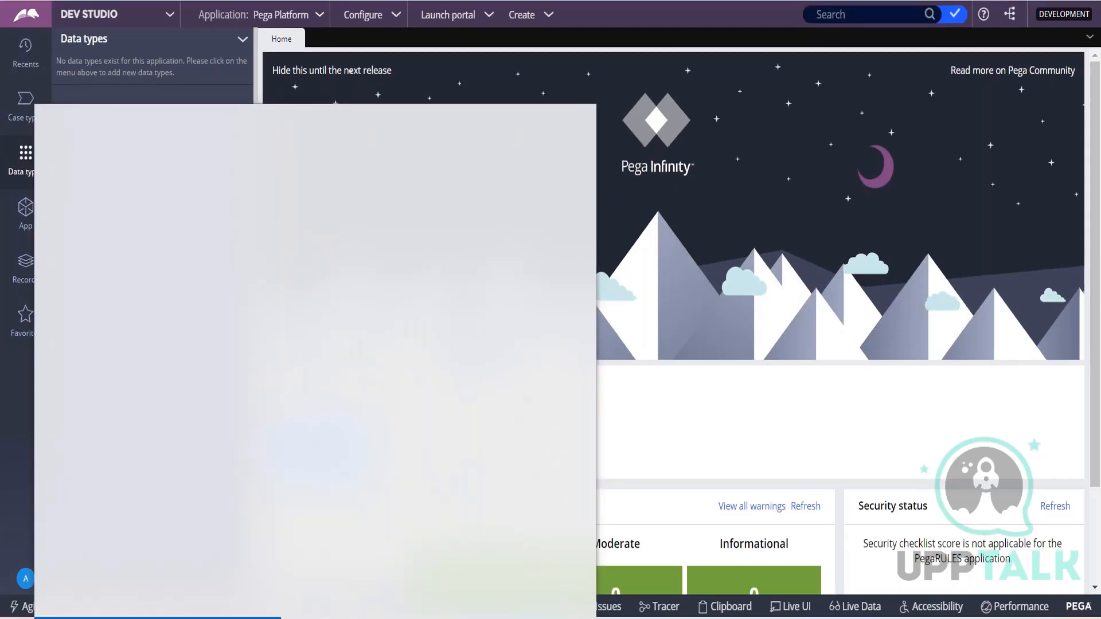
Open Notepad and start a numbered list with the line "1. Header Area".
text(note)
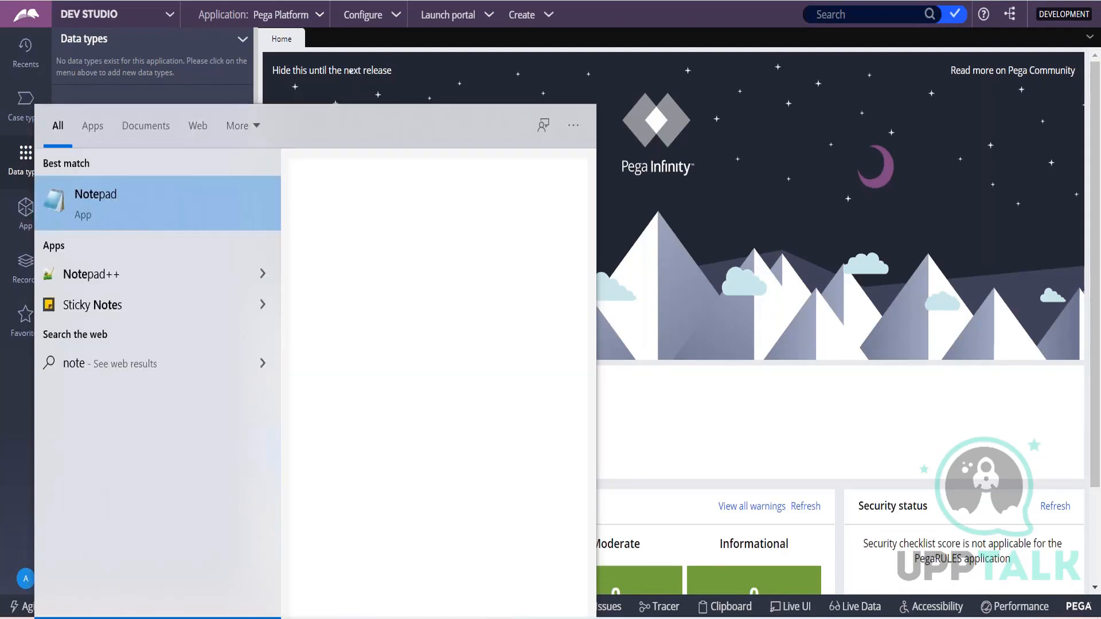
key(Return)
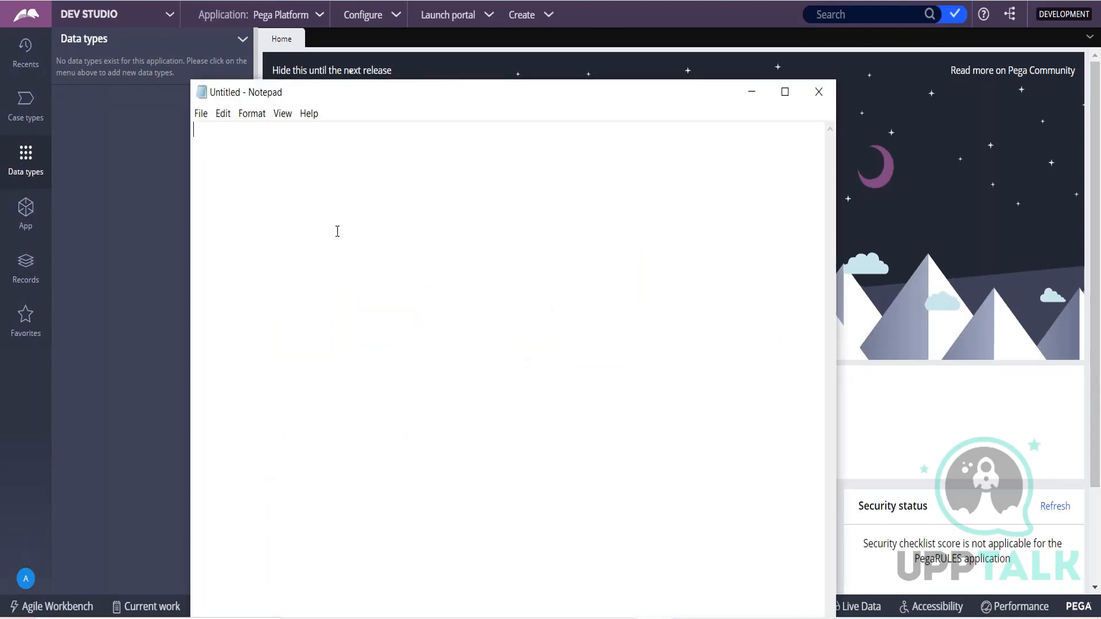
text(1. Haedco)
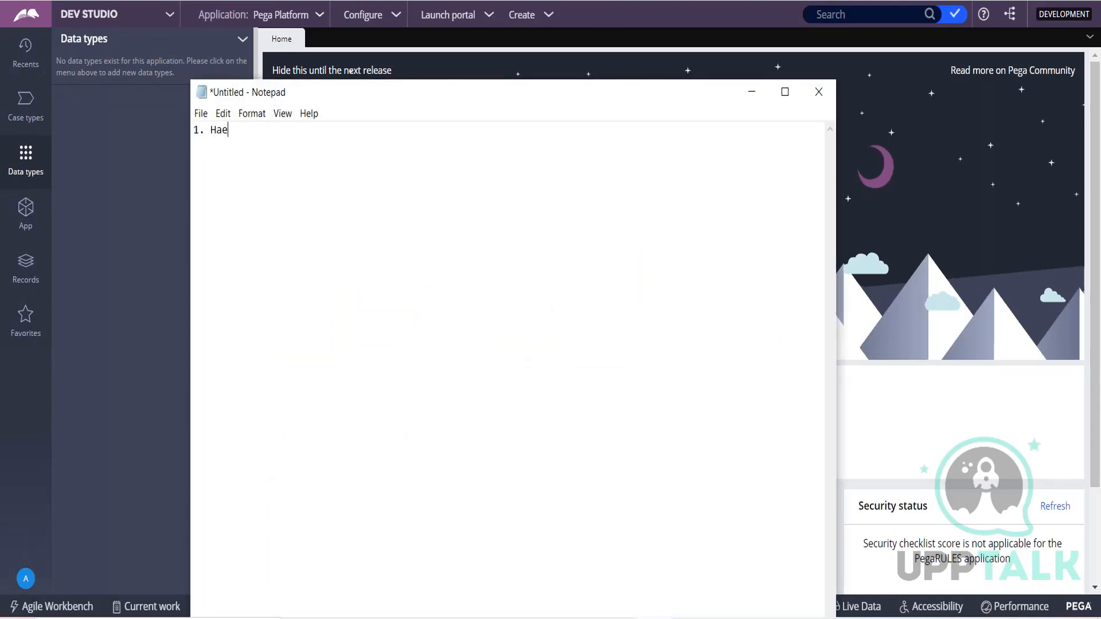
key(BackSpace)
key(BackSpace)
key(BackSpace)
key(BackSpace)
key(BackSpace)
text(eader )
text(Area )
text(2. Expl)
text(orer )
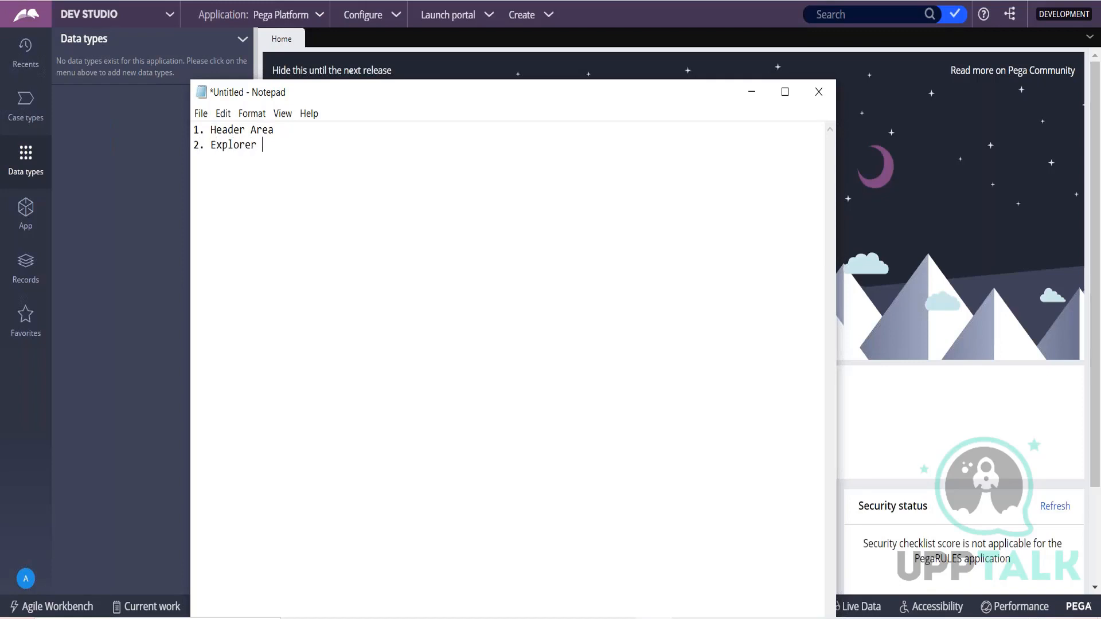
text(Panel)
Add "2. Explorer Panel" as the second line of the list.
key(Return)
Check the developer tools along Dev Studio's footer and add "3. Developer Toolbar" as the third line in Notepad.
text(3.)
click(750, 93)
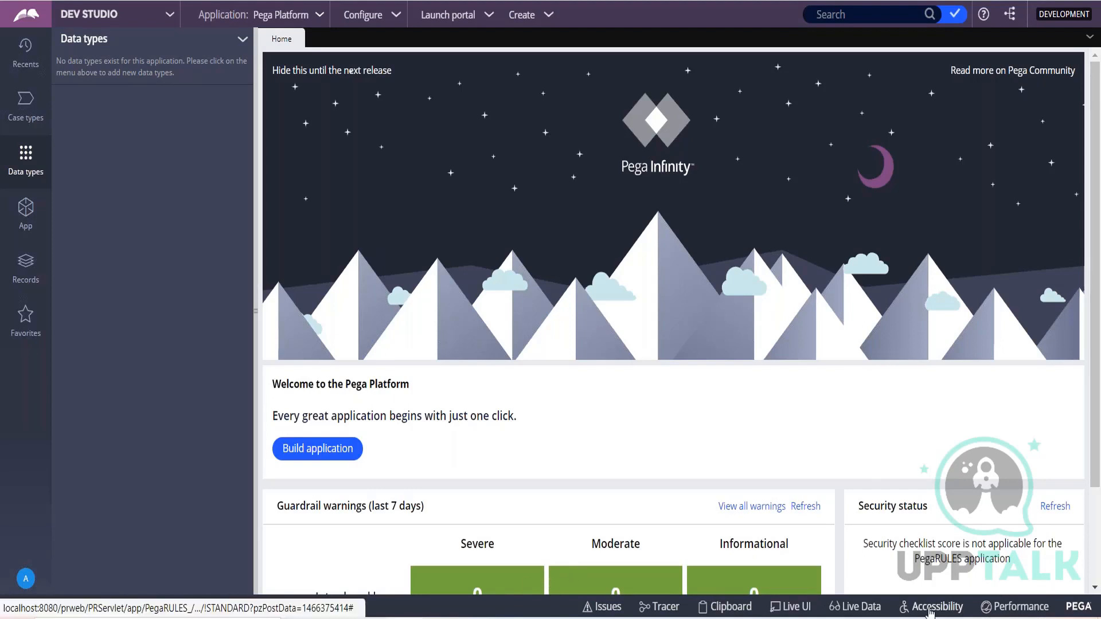
key(alt+Tab)
text(Developer)
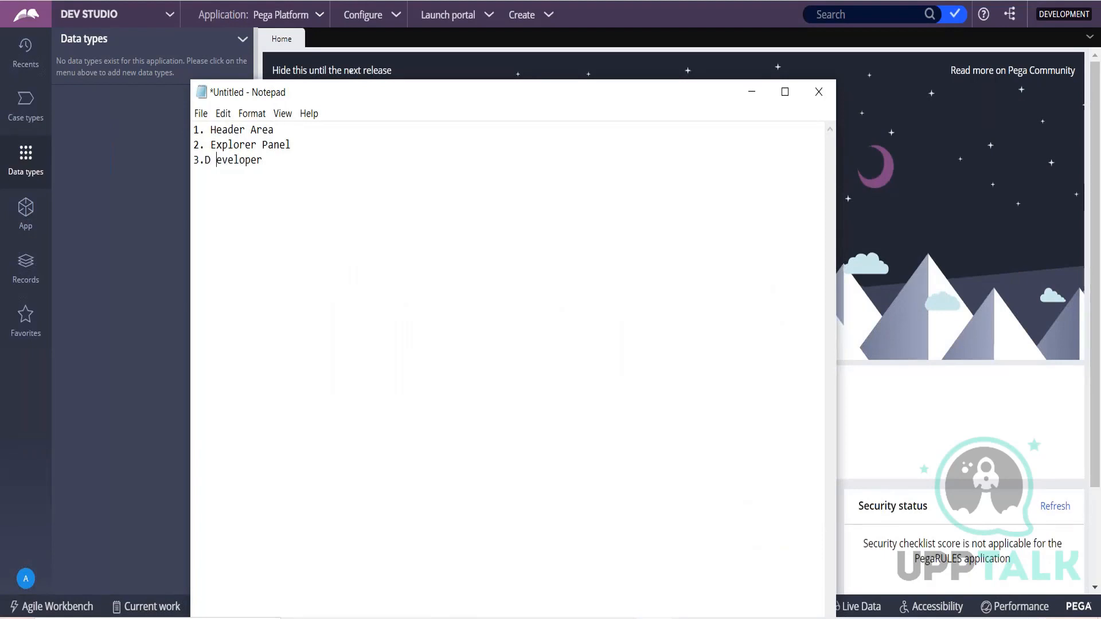
key(BackSpace)
key(Left)
key(Right)
text(Toolbar )
text(4)
Add "4. Work Area" as the fourth line, select the whole list and minimize Notepad.
key(alt+Tab)
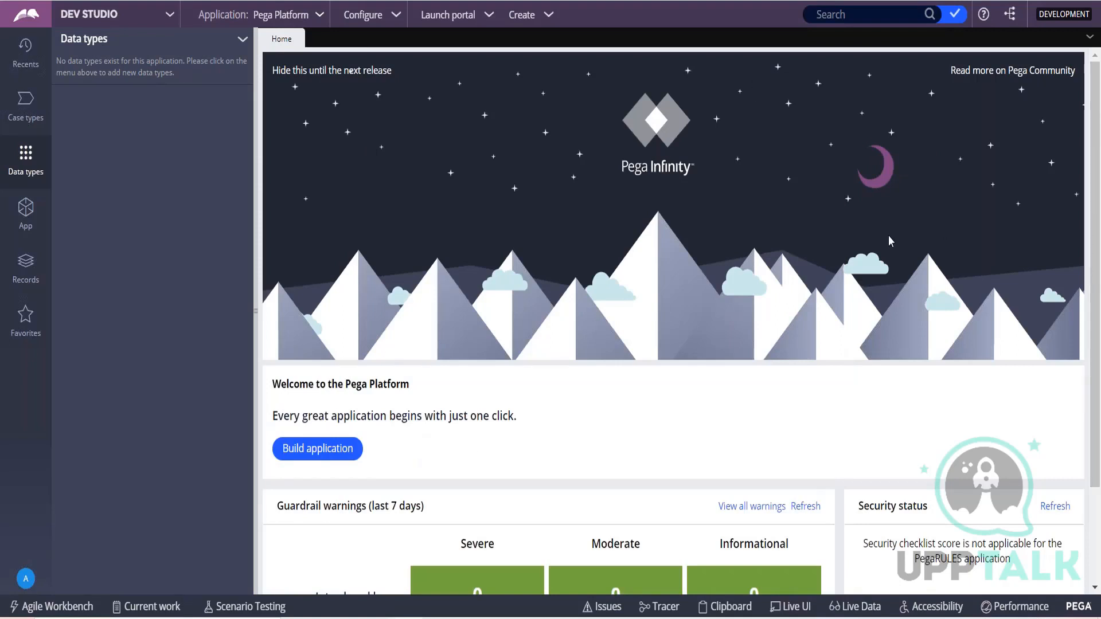
key(alt+Tab)
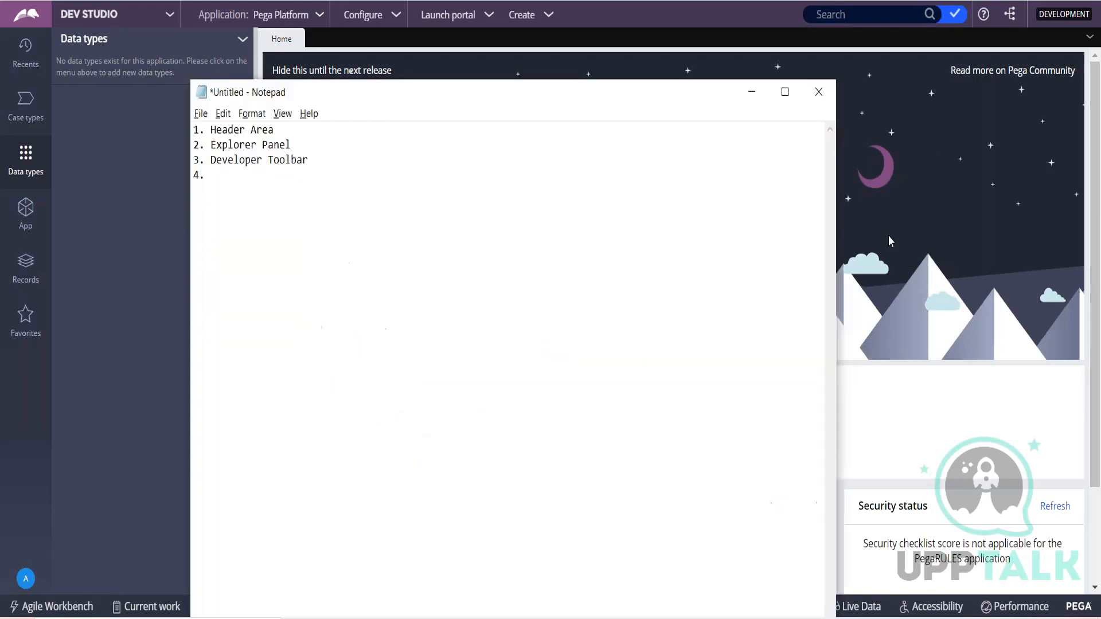
text(Work Area)
drag(259, 172, 193, 130)
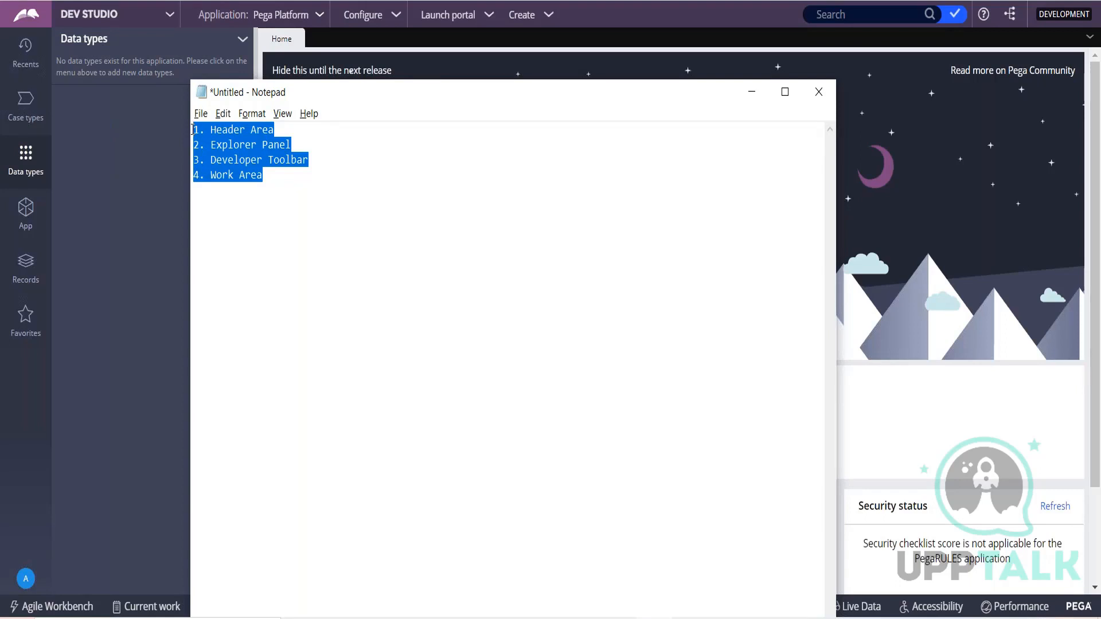
click(757, 91)
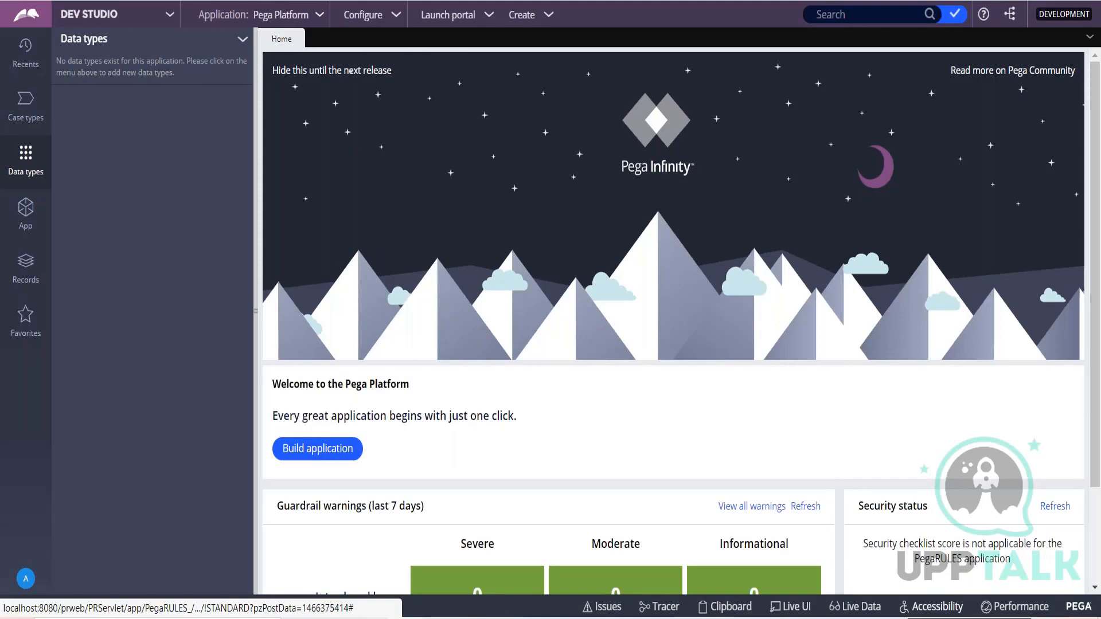
Switch the workspace from Dev Studio to App Studio and highlight the application name in the header.
click(166, 18)
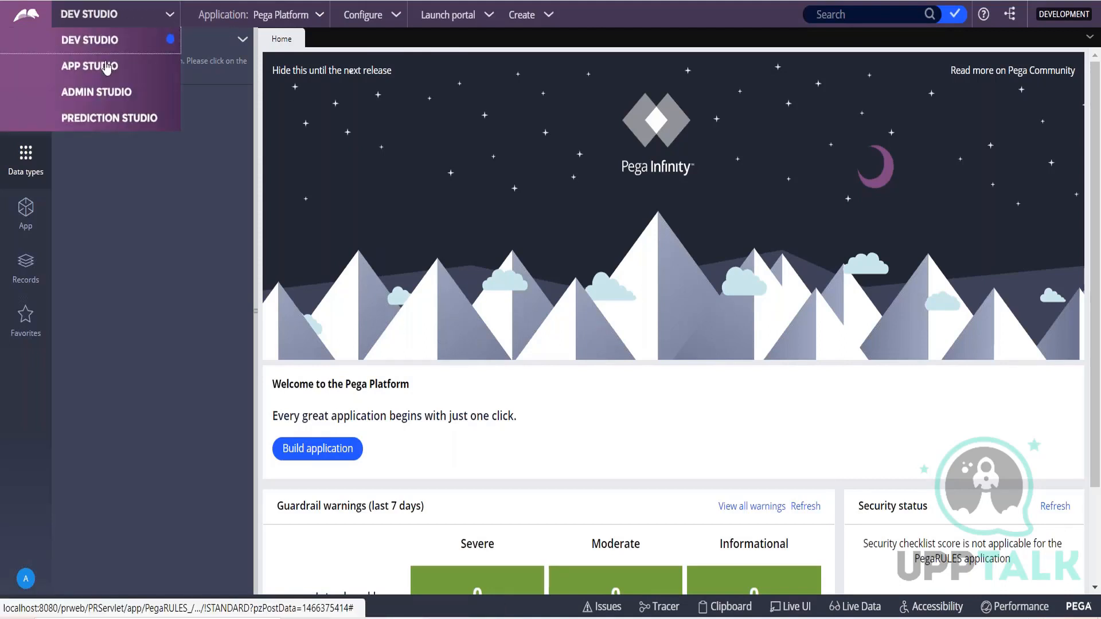
click(92, 68)
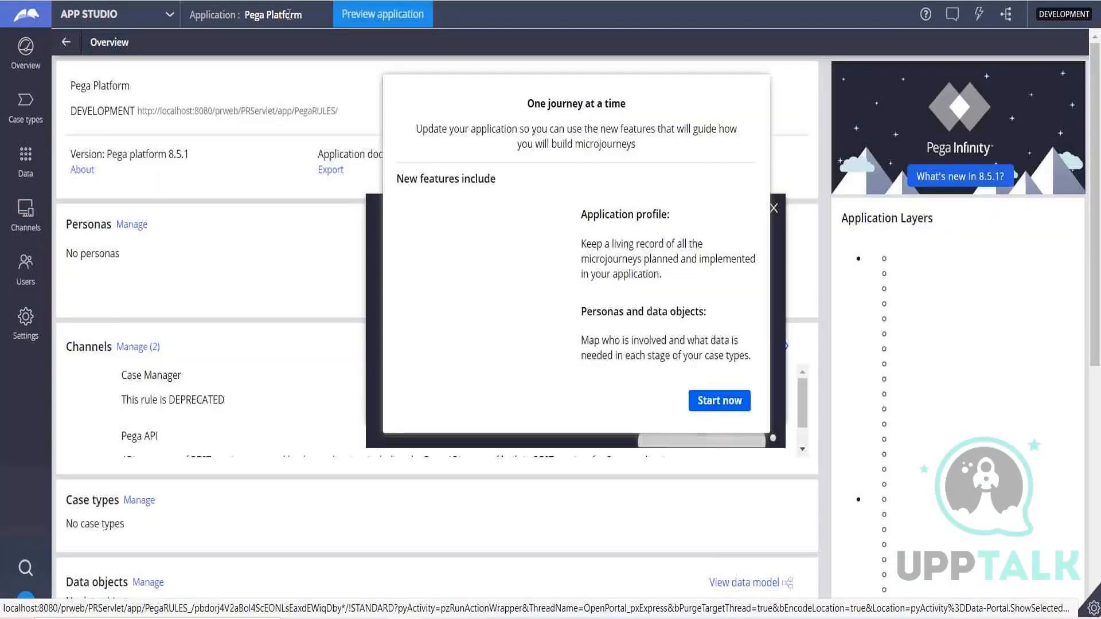
drag(246, 15, 296, 15)
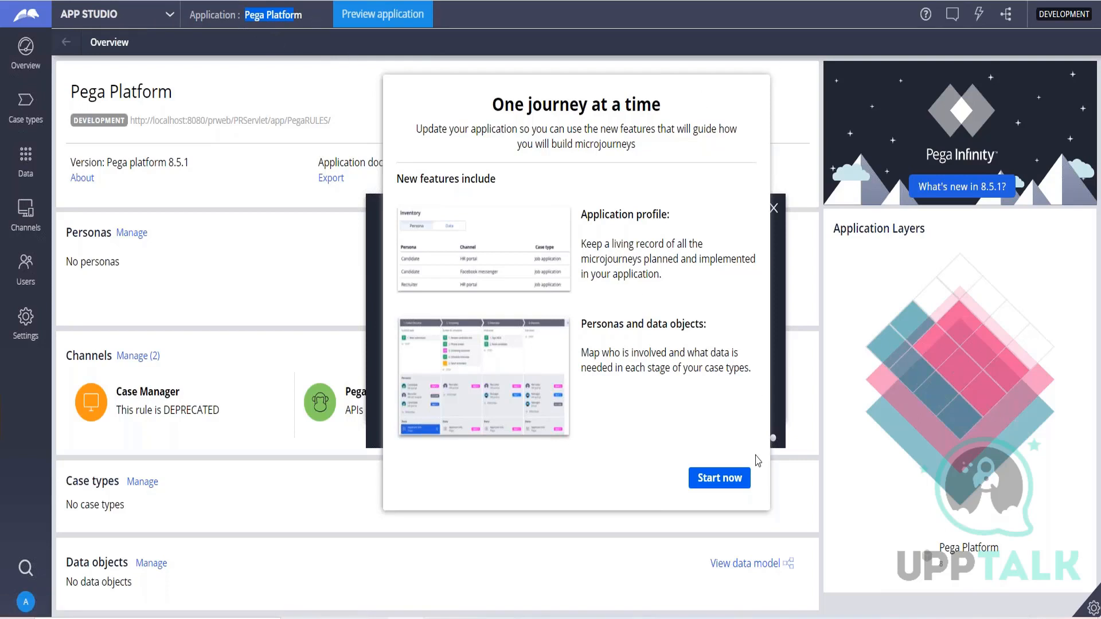
Try to start the microjourney update of the application, and dismiss the issue notice and the welcome dialog.
click(732, 483)
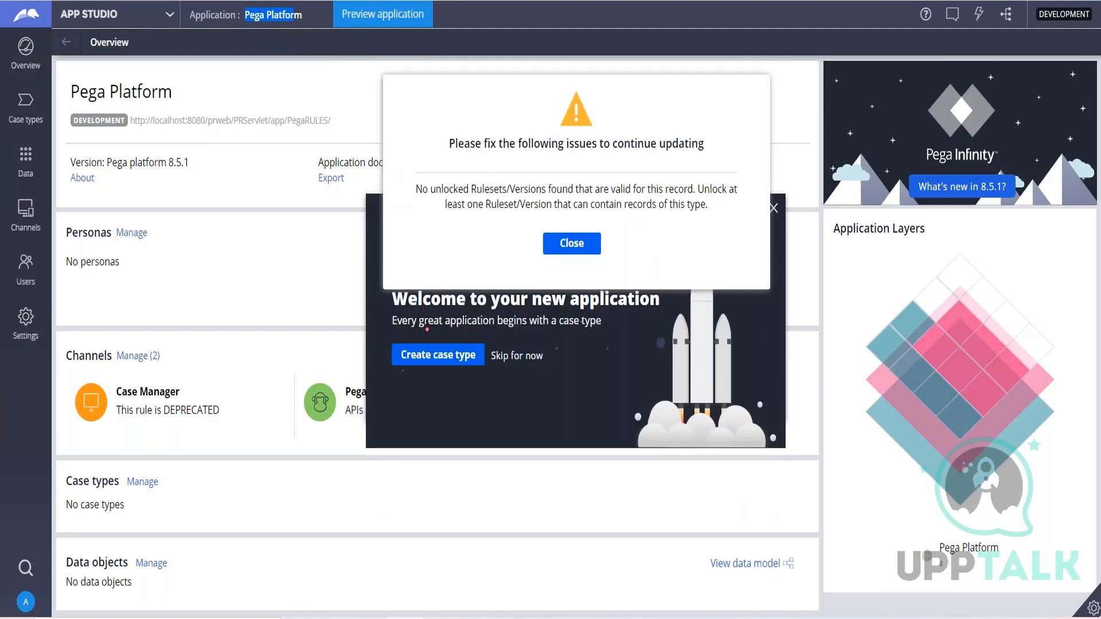
click(572, 244)
click(774, 208)
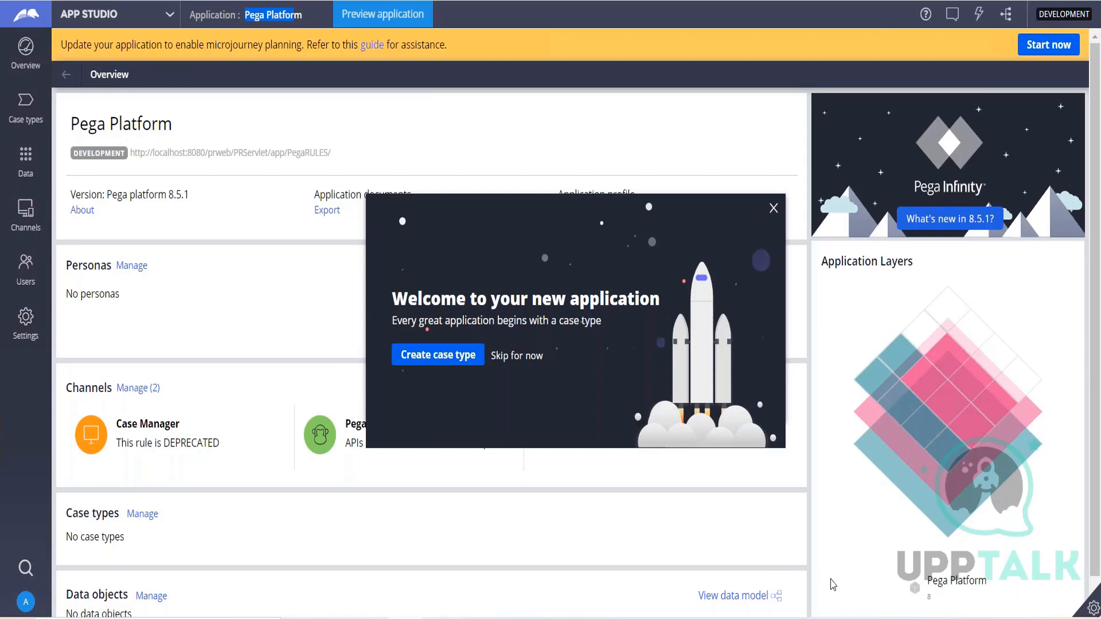
click(773, 208)
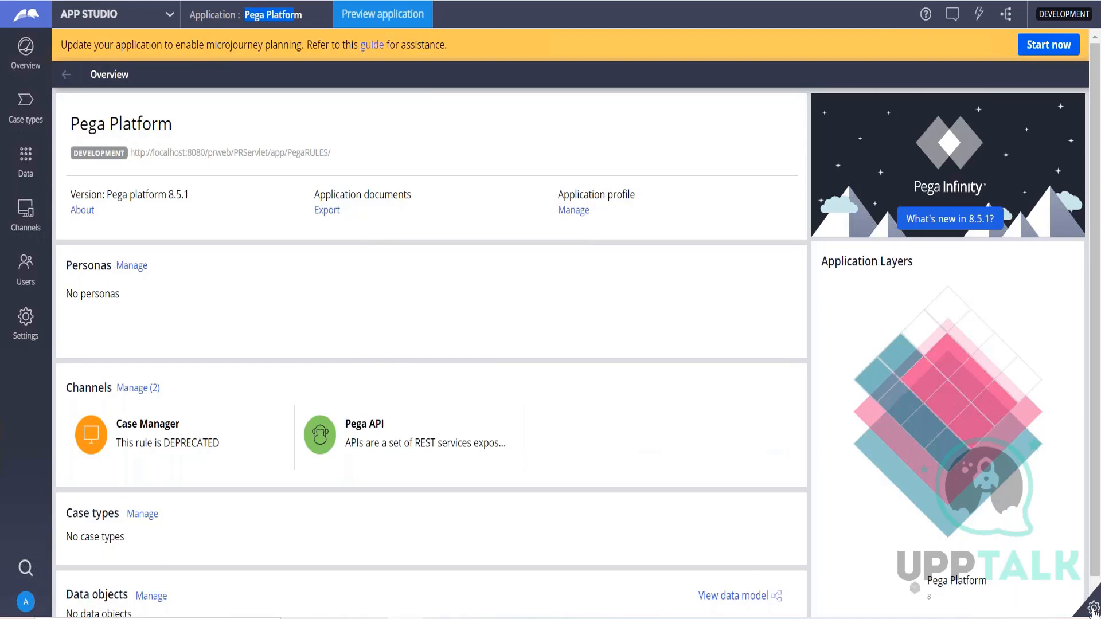
Expand App Studio's developer toolbar to view its tools and collapse it again.
mouse_move(1092, 610)
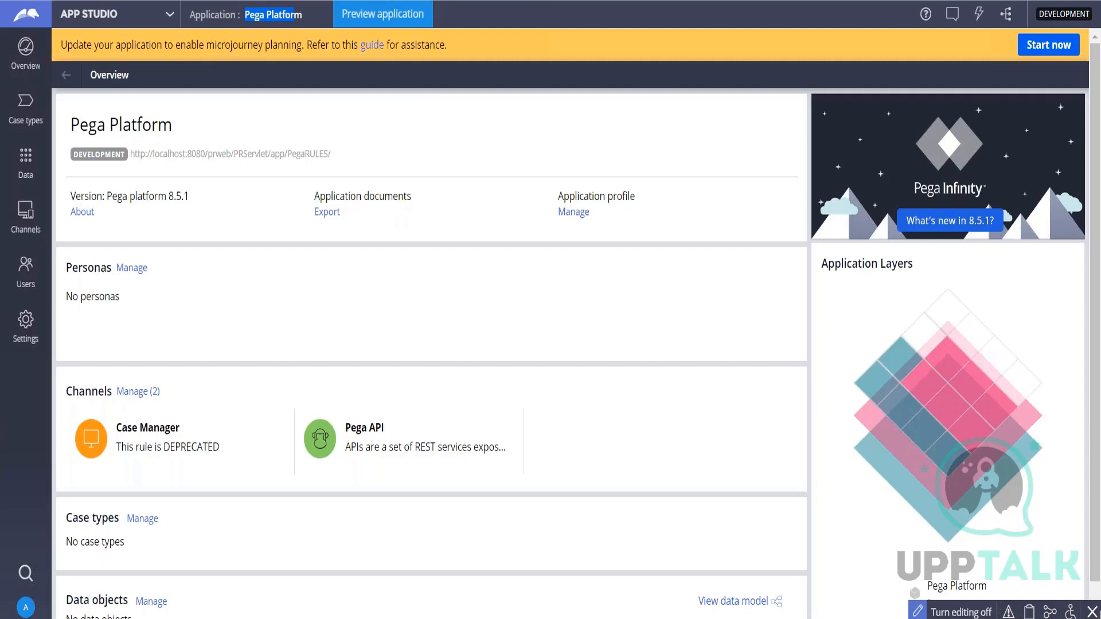
click(1092, 611)
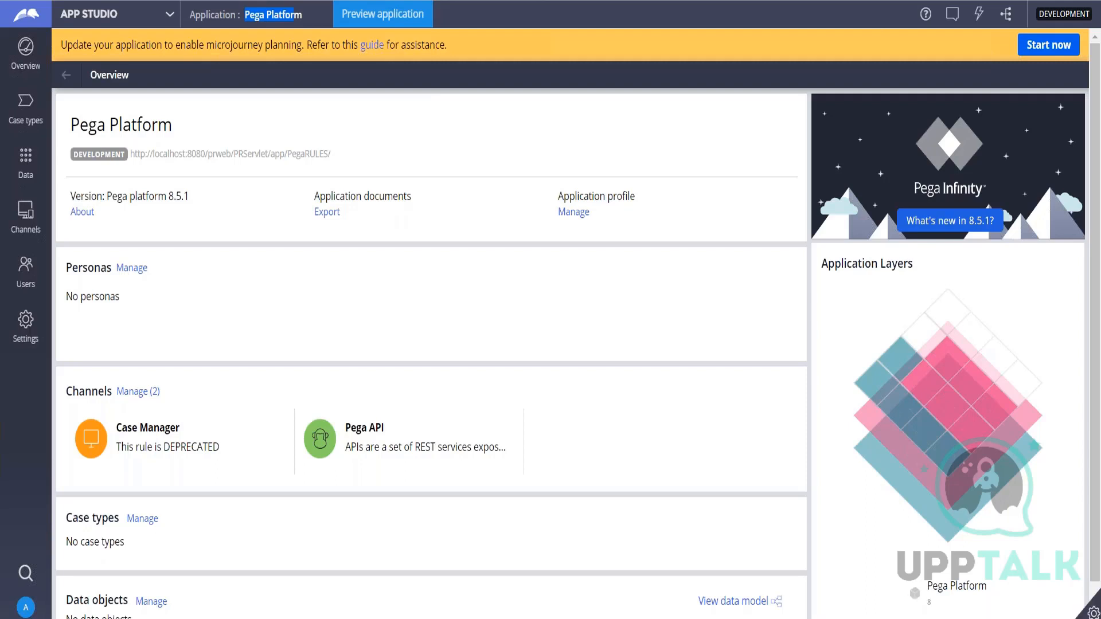
click(1092, 612)
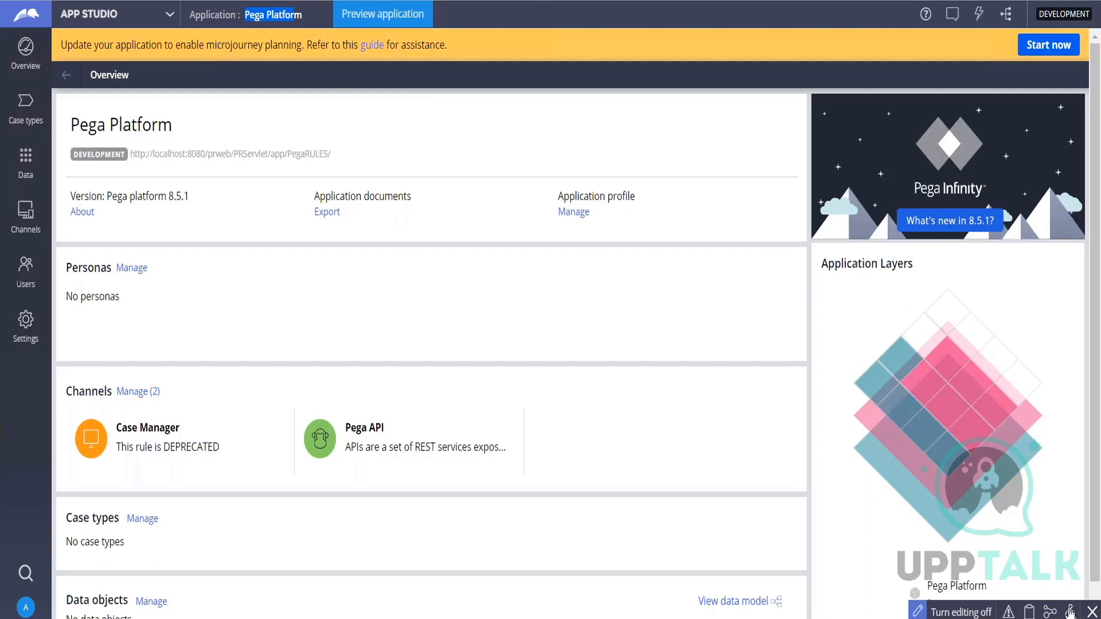
click(1092, 612)
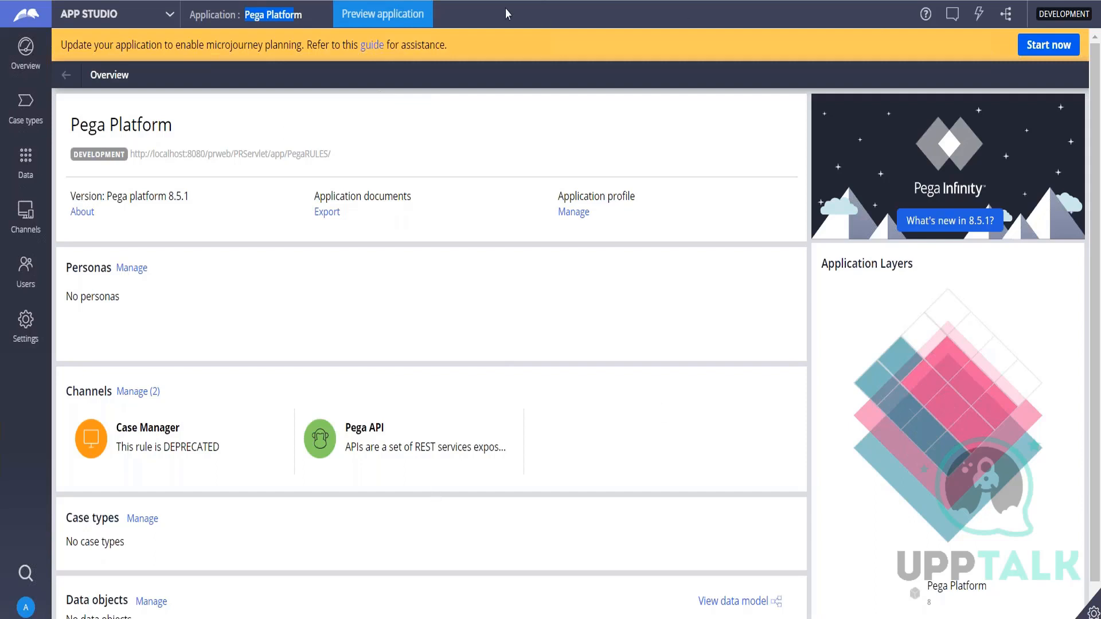
Switch to Admin Studio and view its Resources options and developer toolbar.
click(171, 15)
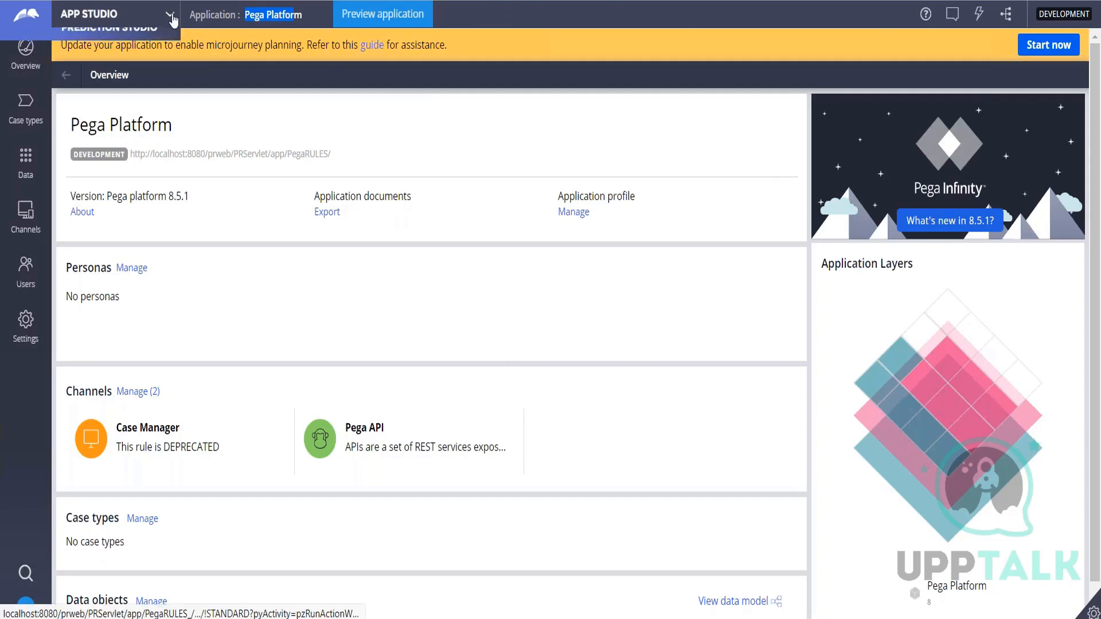
click(130, 94)
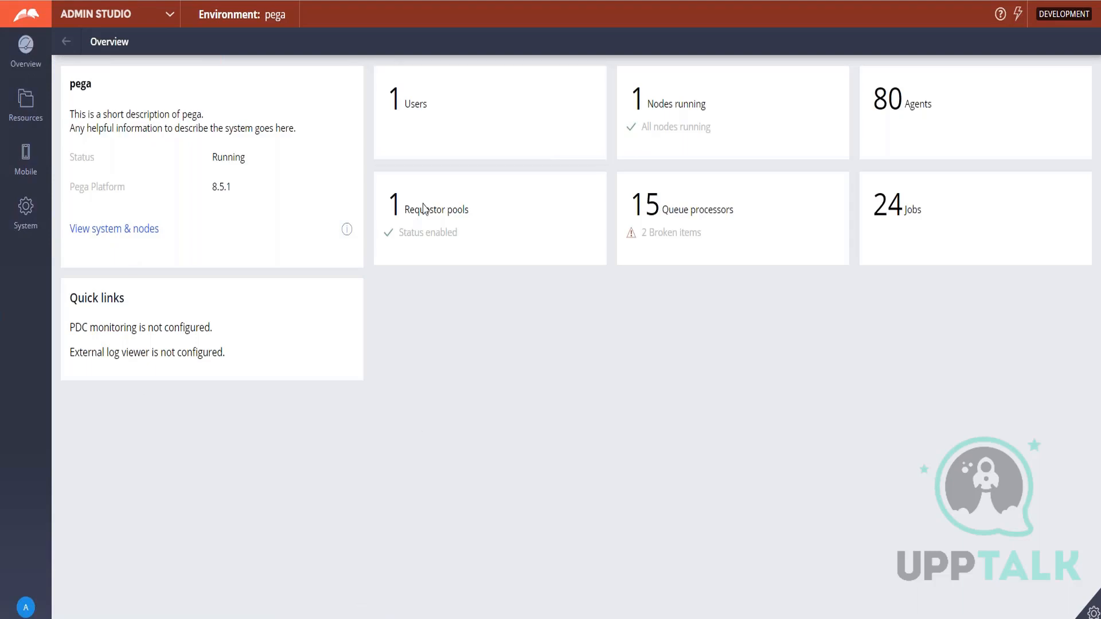
click(12, 103)
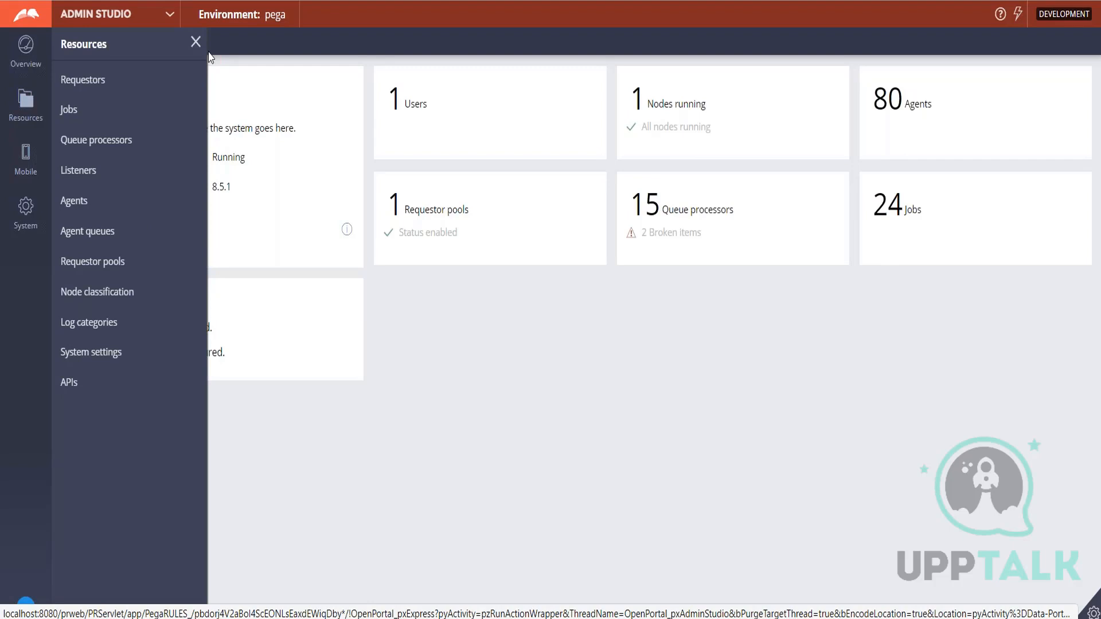
click(194, 43)
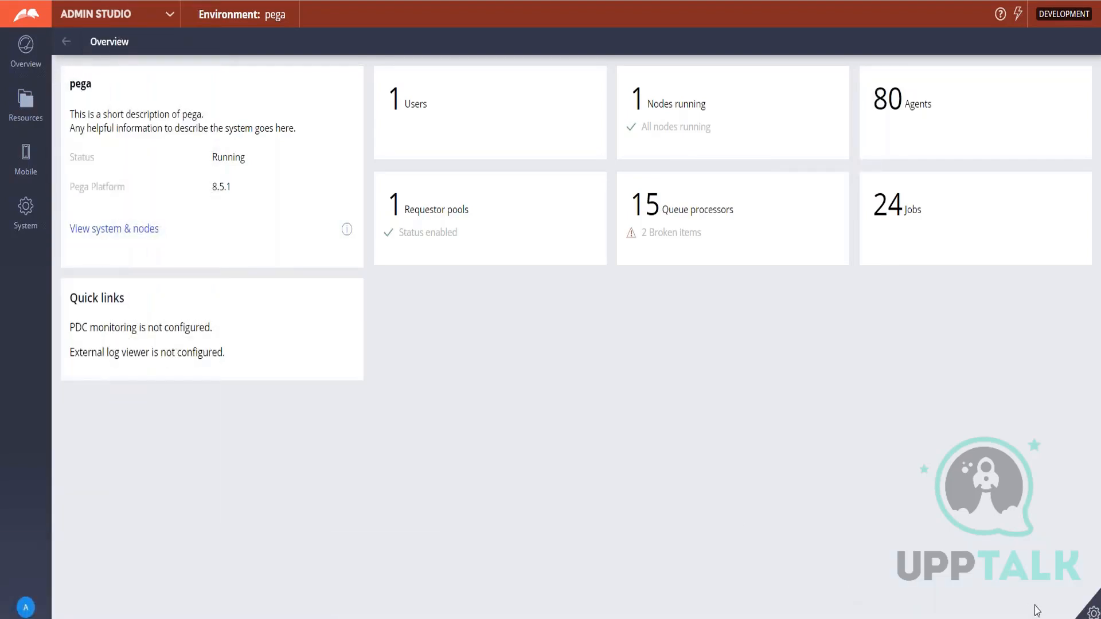
click(1091, 612)
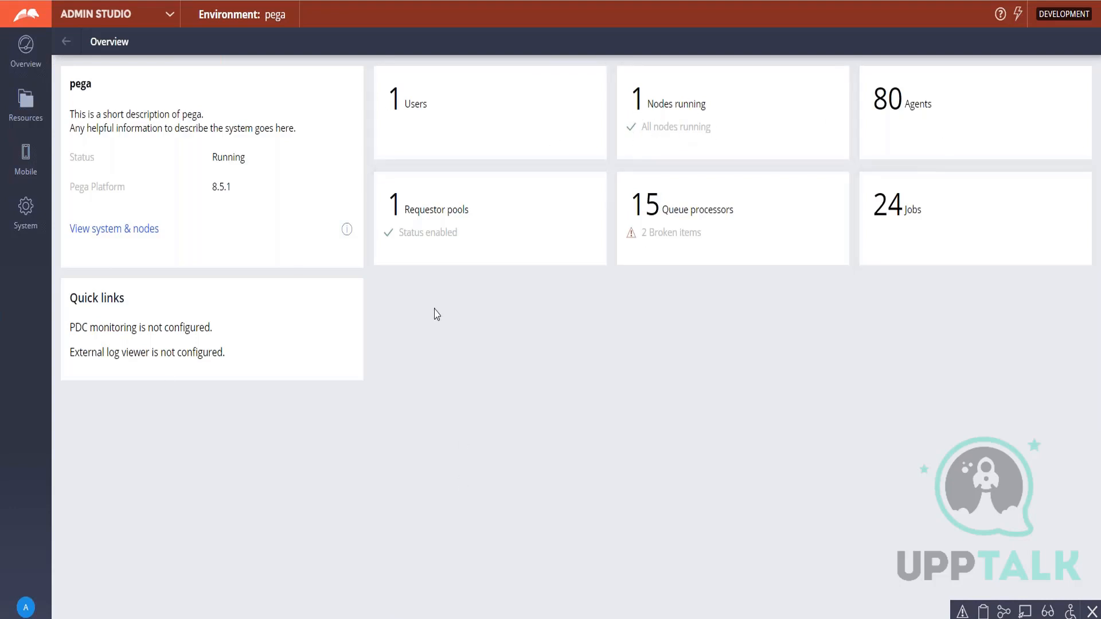
Switch to Prediction Studio and browse its models and the model types offered for creation, without creating one.
click(170, 17)
click(115, 122)
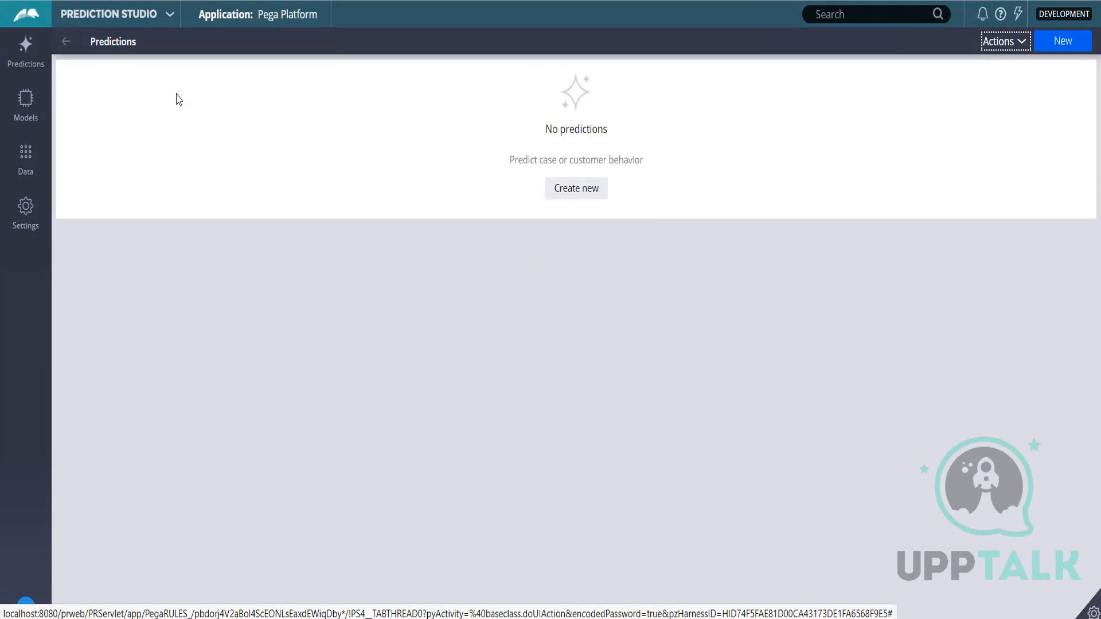
click(40, 109)
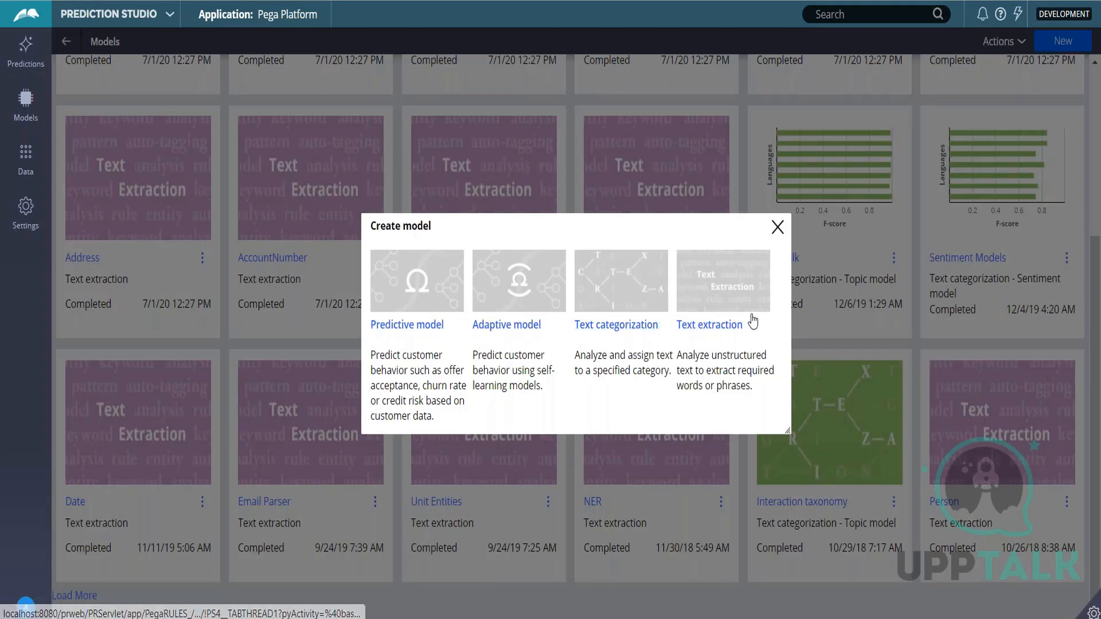
click(777, 227)
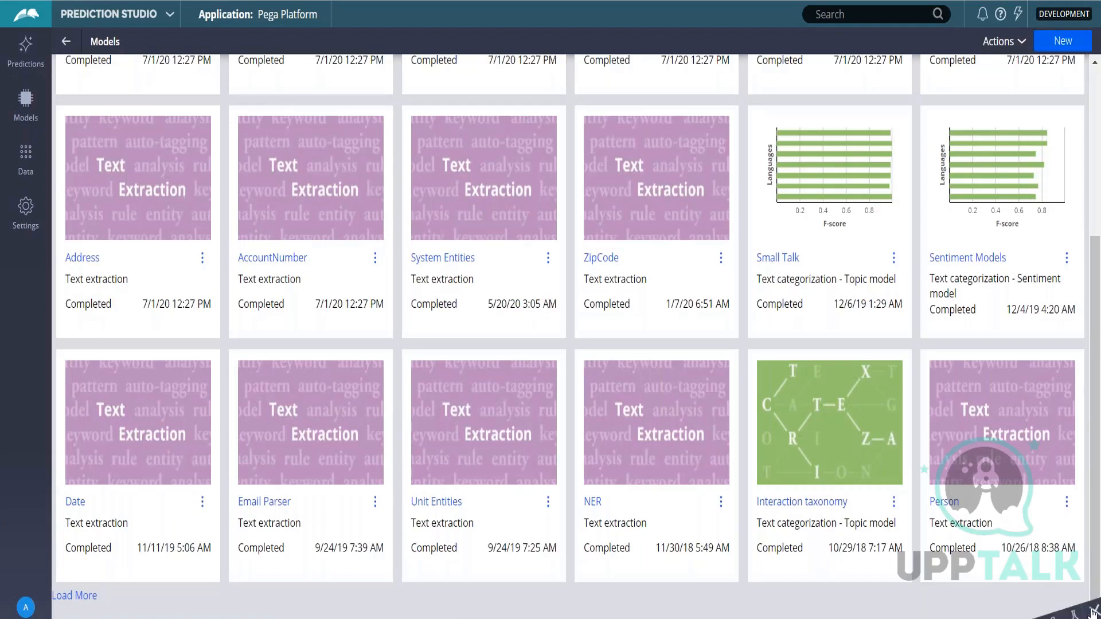
Expand Prediction Studio's developer toolbar and switch the workspace to Dev Studio.
click(1093, 612)
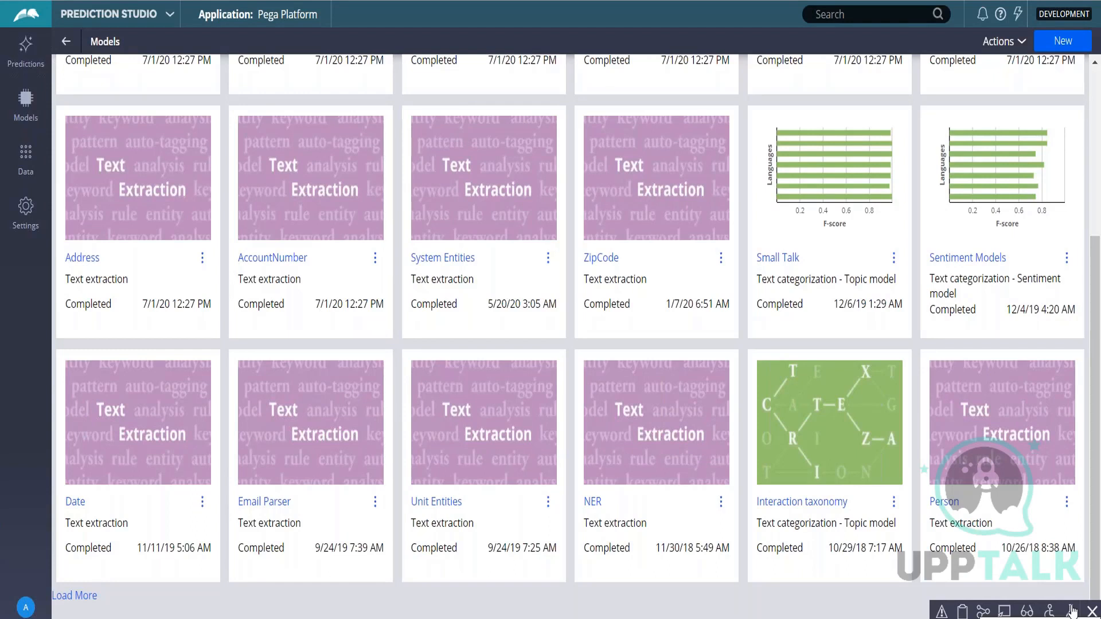
click(170, 19)
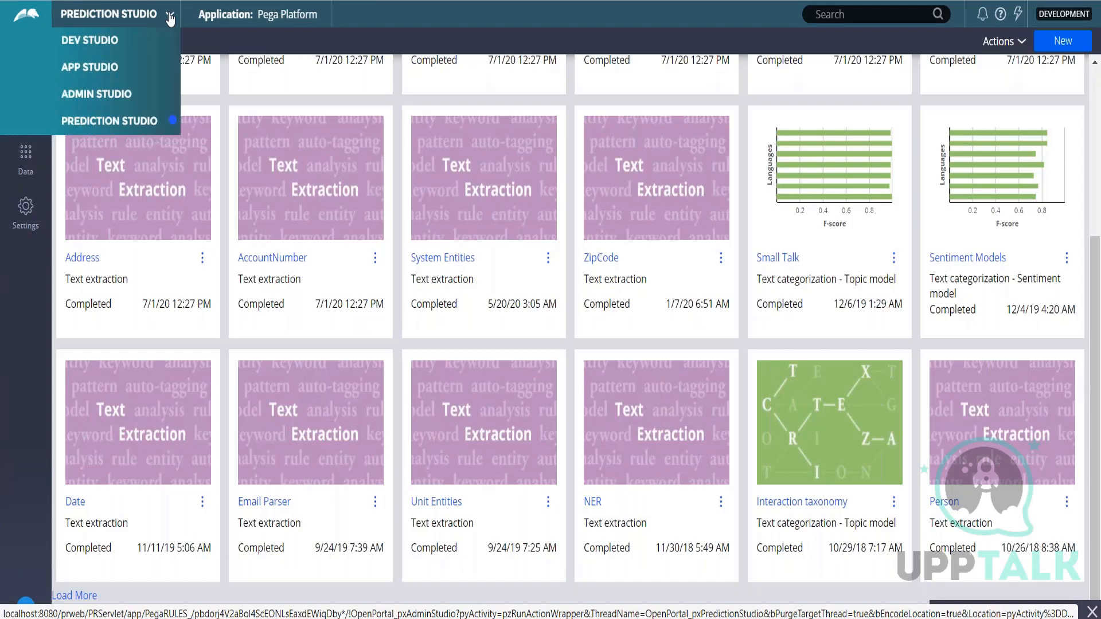
click(88, 41)
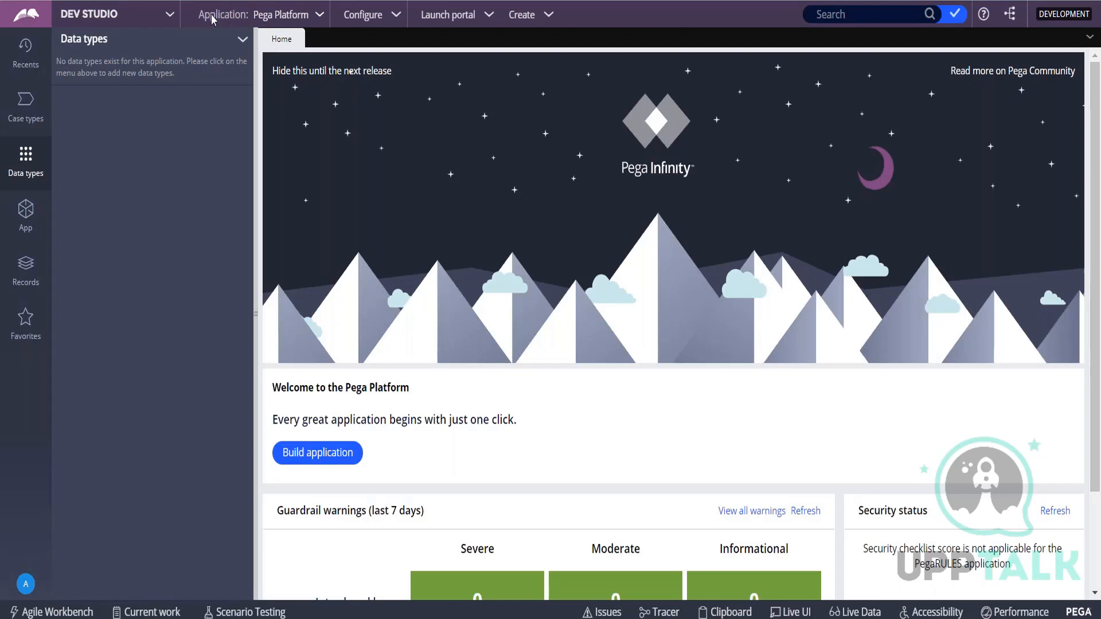
Start a new application in Dev Studio and choose the Classic application type for it.
click(321, 17)
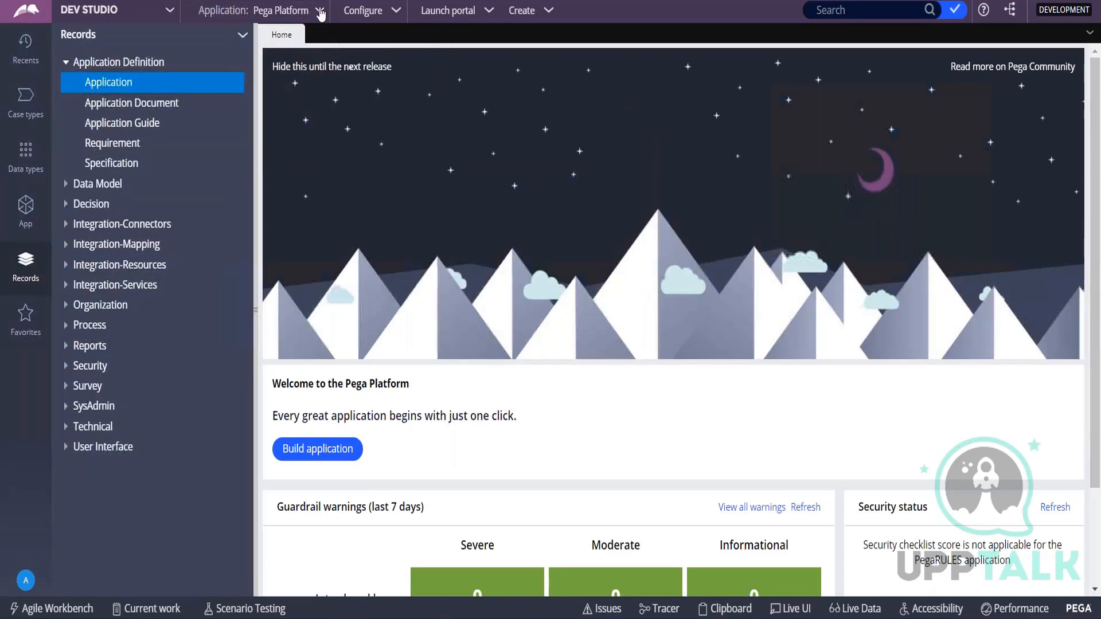
click(320, 10)
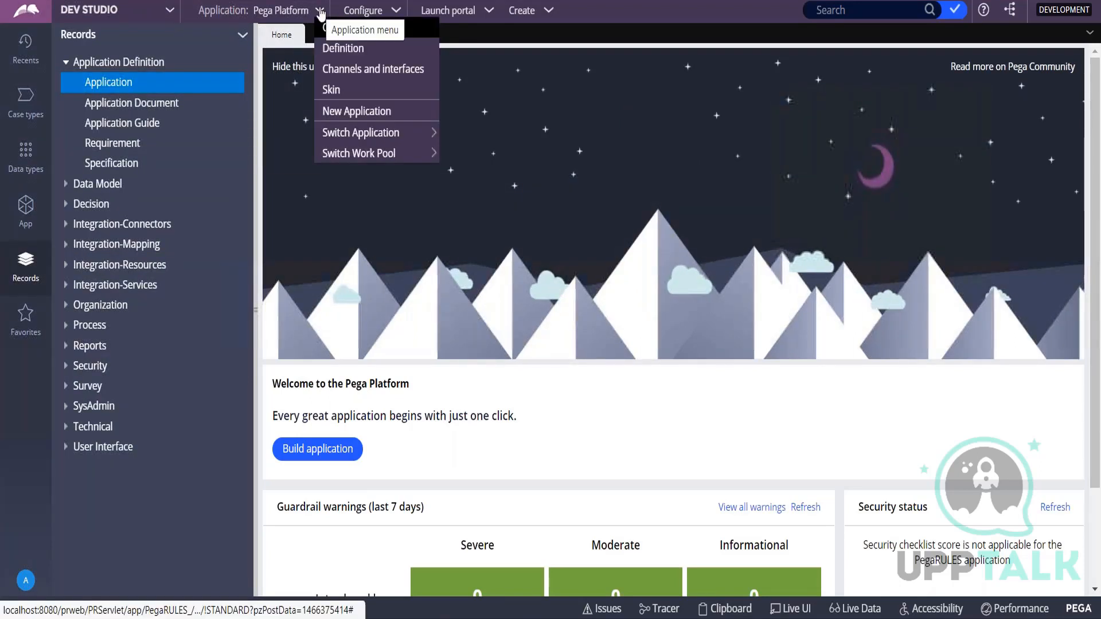
click(336, 117)
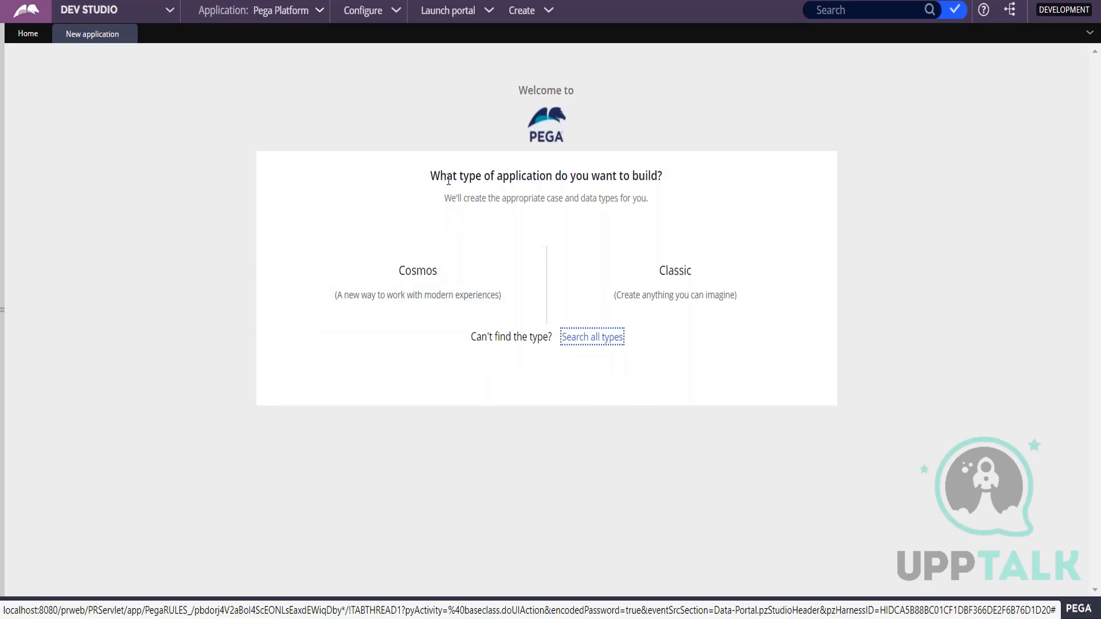
drag(431, 175, 723, 180)
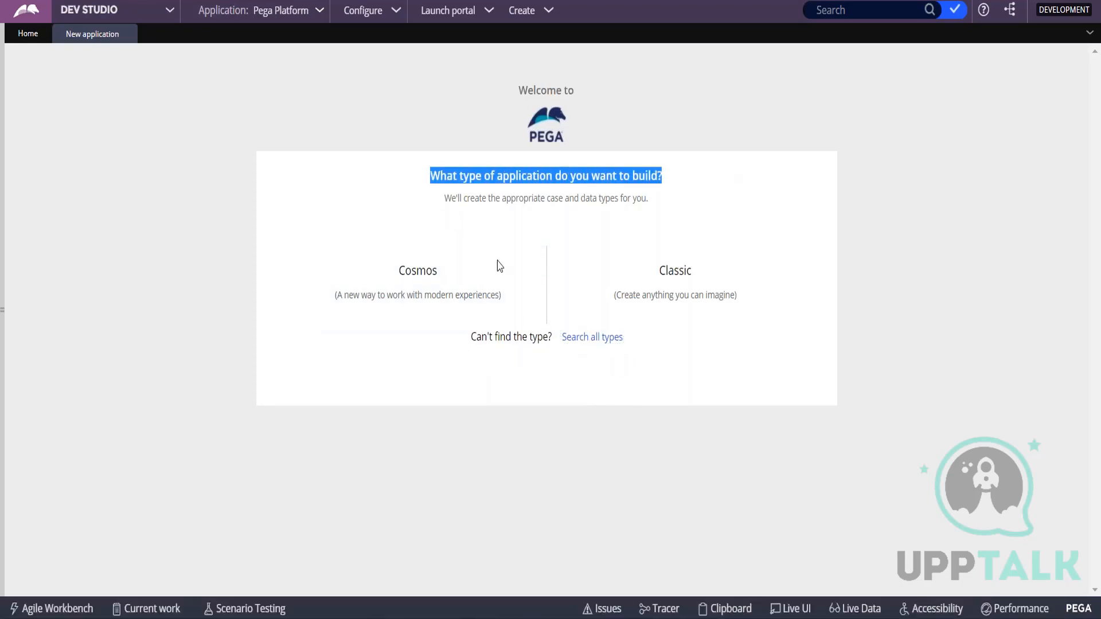
mouse_move(694, 280)
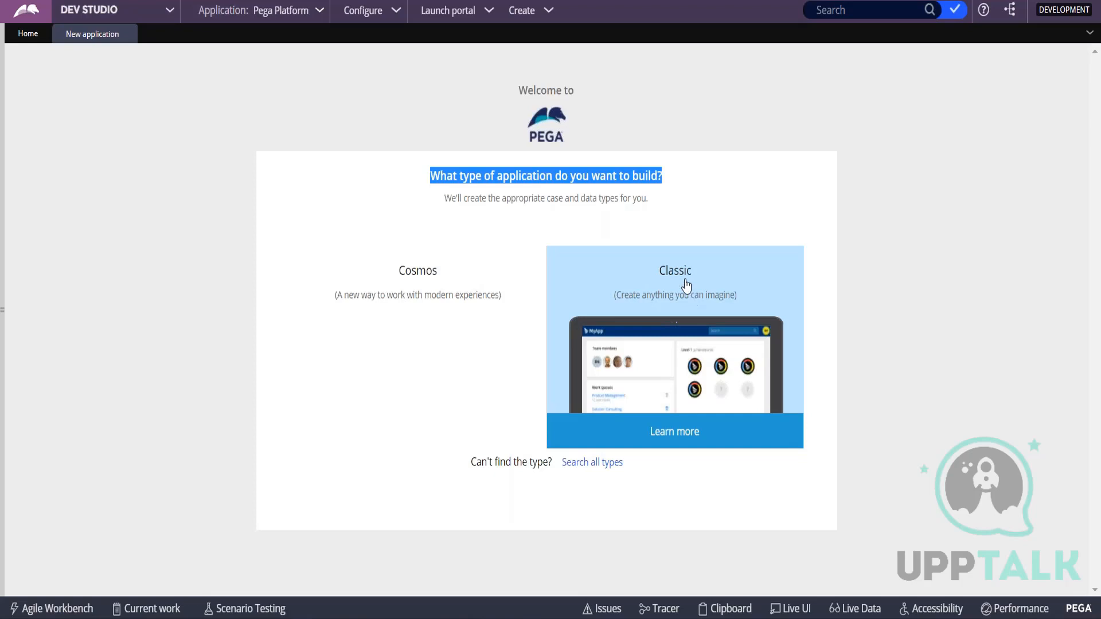
click(686, 284)
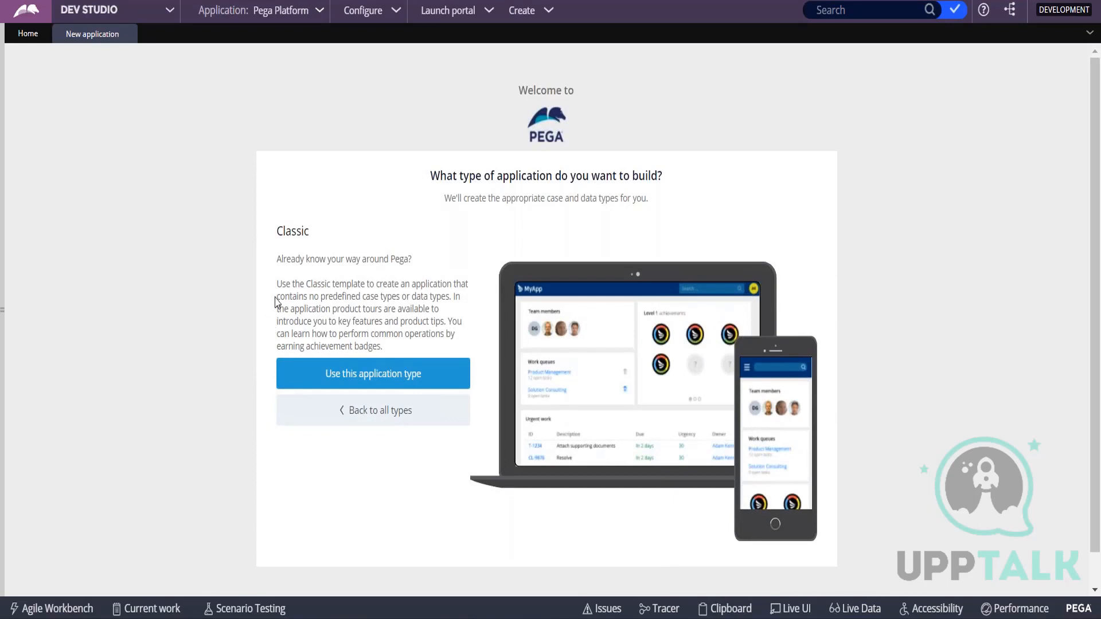
drag(277, 296, 455, 302)
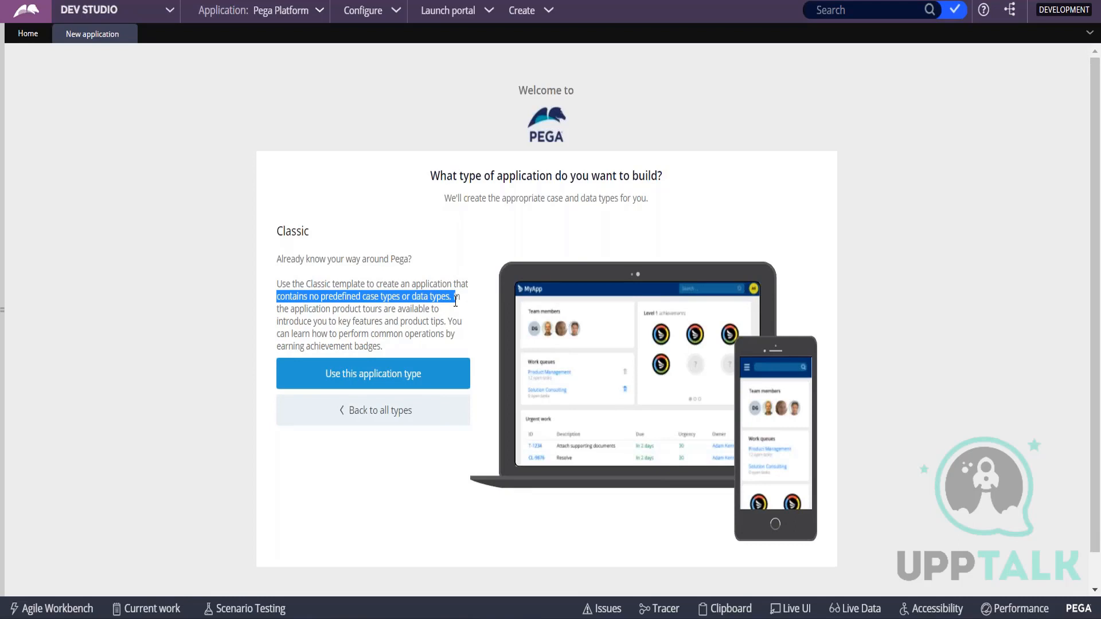
click(381, 384)
Name the new application Recruitment.
click(409, 226)
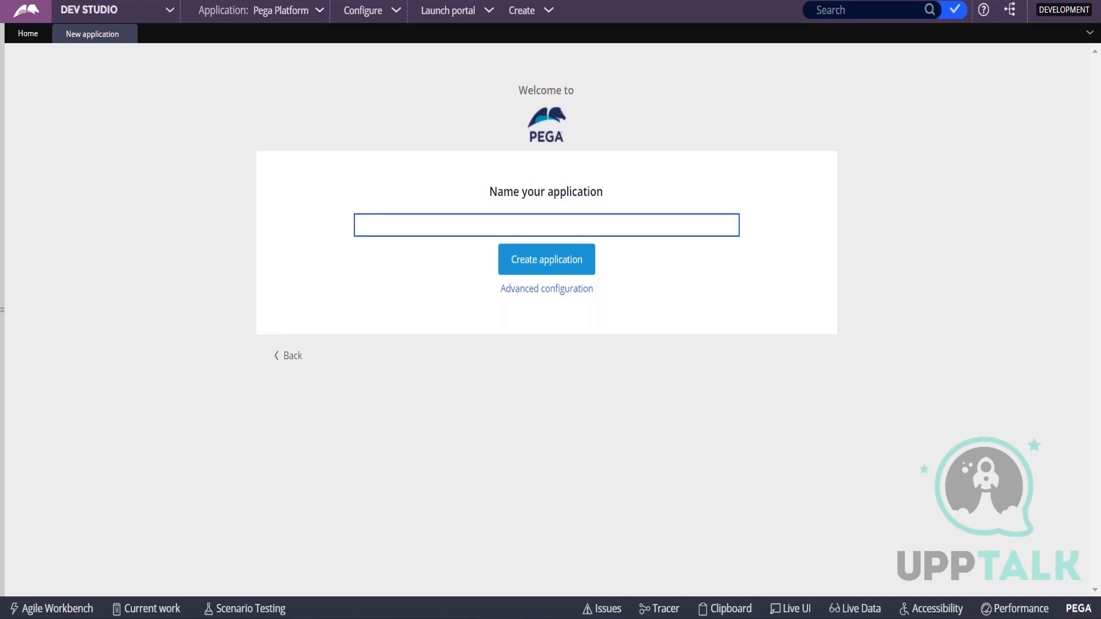
text(Recruit)
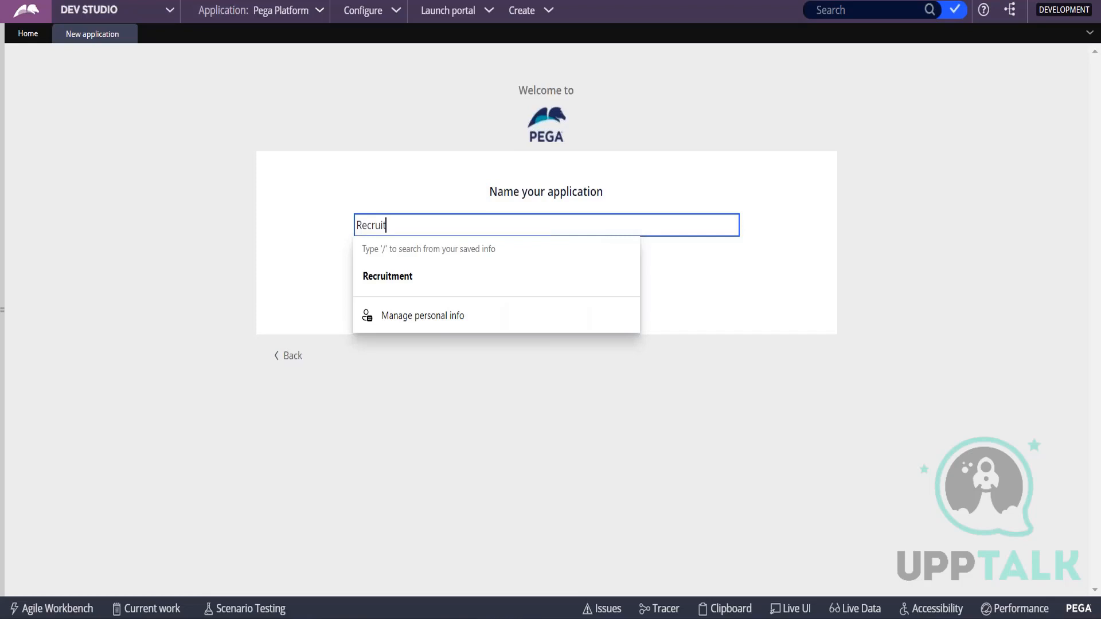
key(Down)
key(Return)
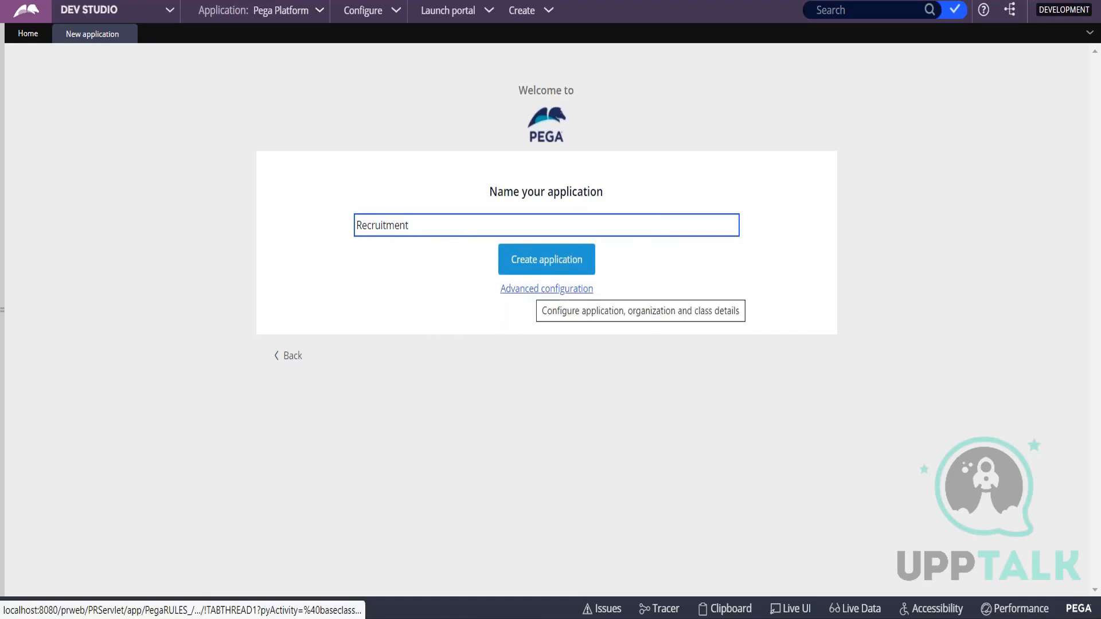
Open the new application's advanced configuration and set the application structure to Framework.
click(536, 290)
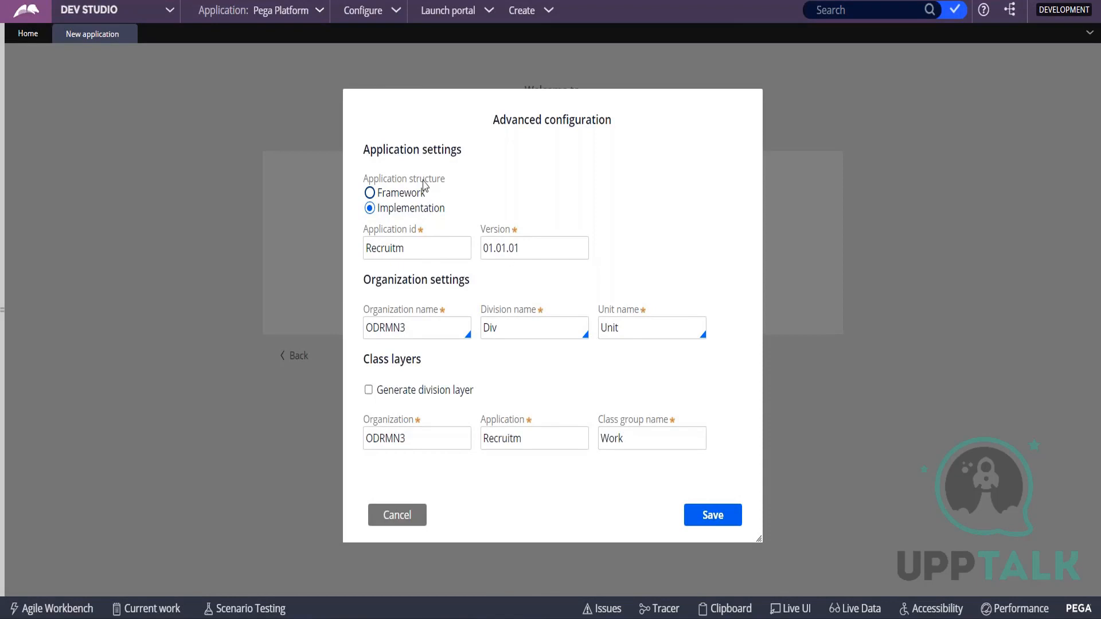
click(414, 338)
drag(368, 178, 478, 181)
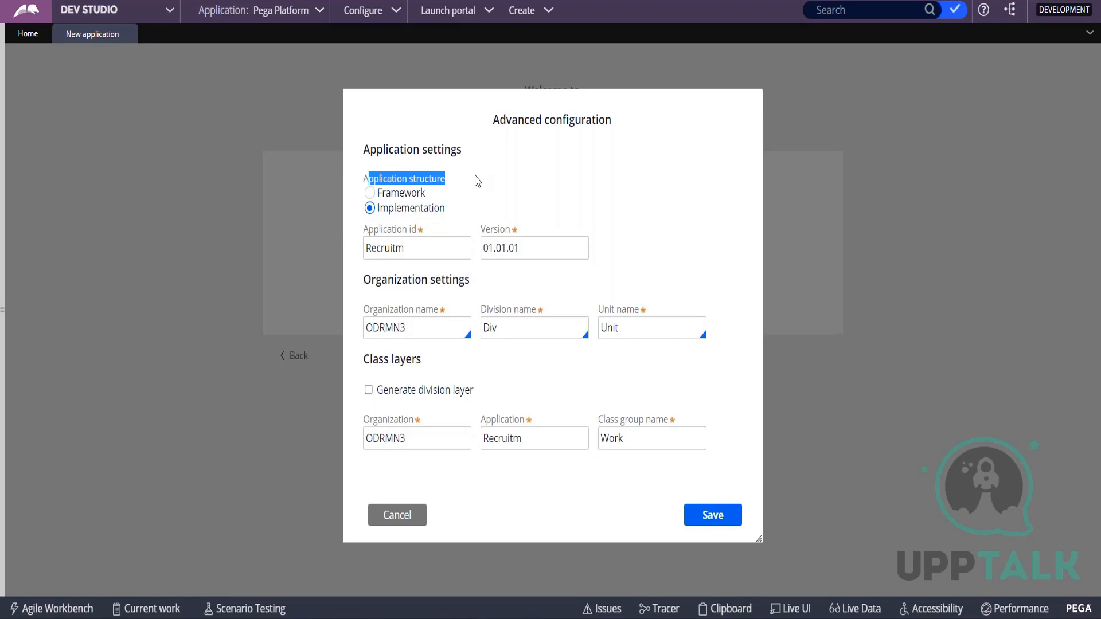
click(382, 192)
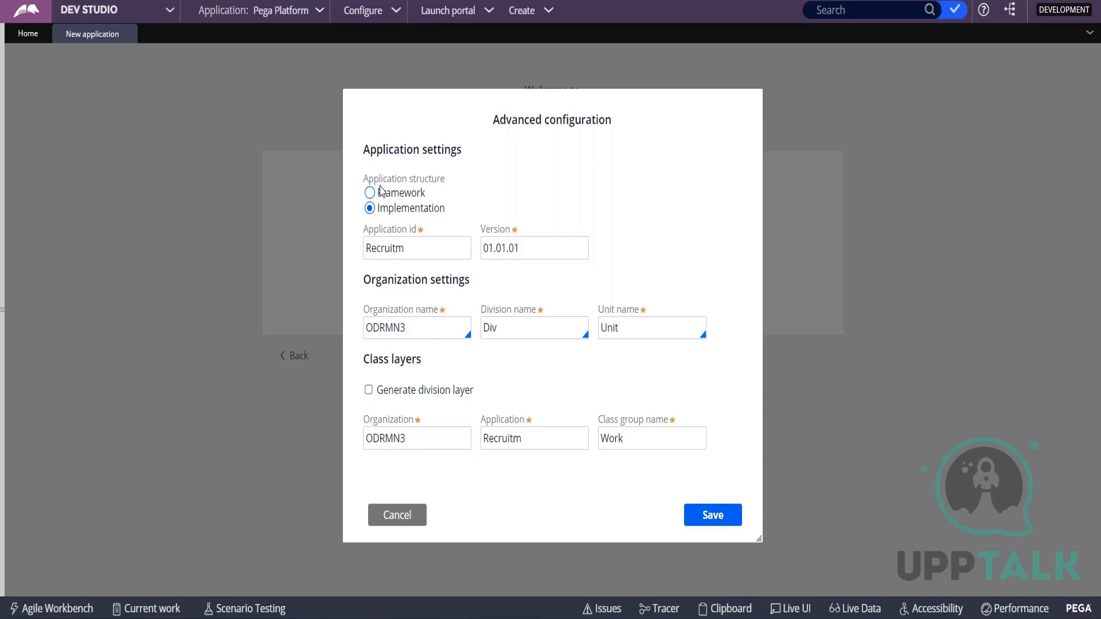
click(383, 224)
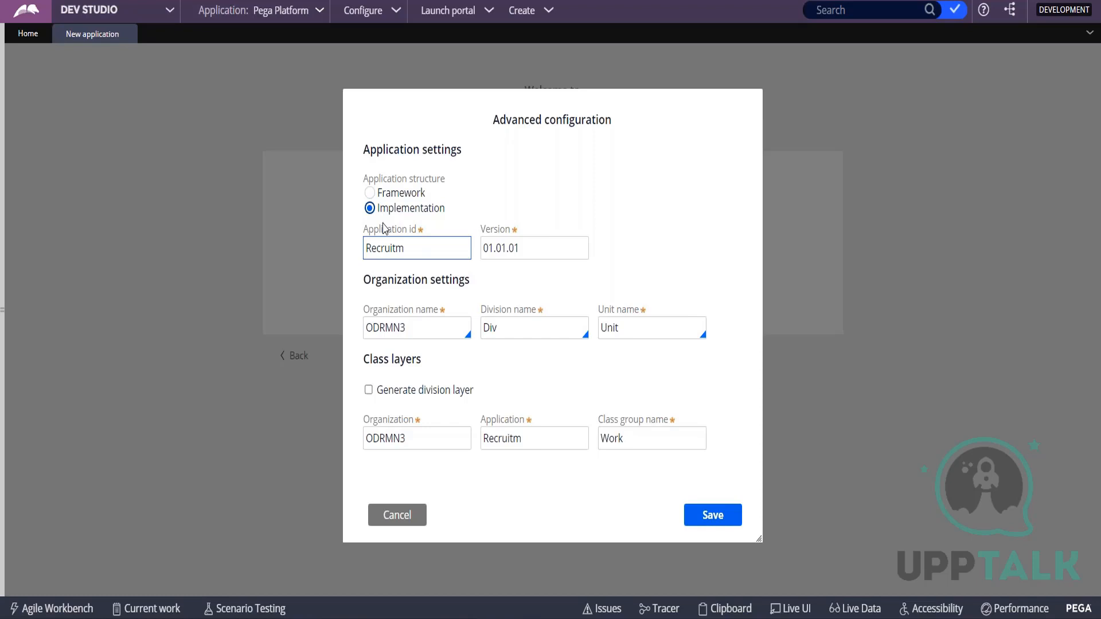
click(369, 192)
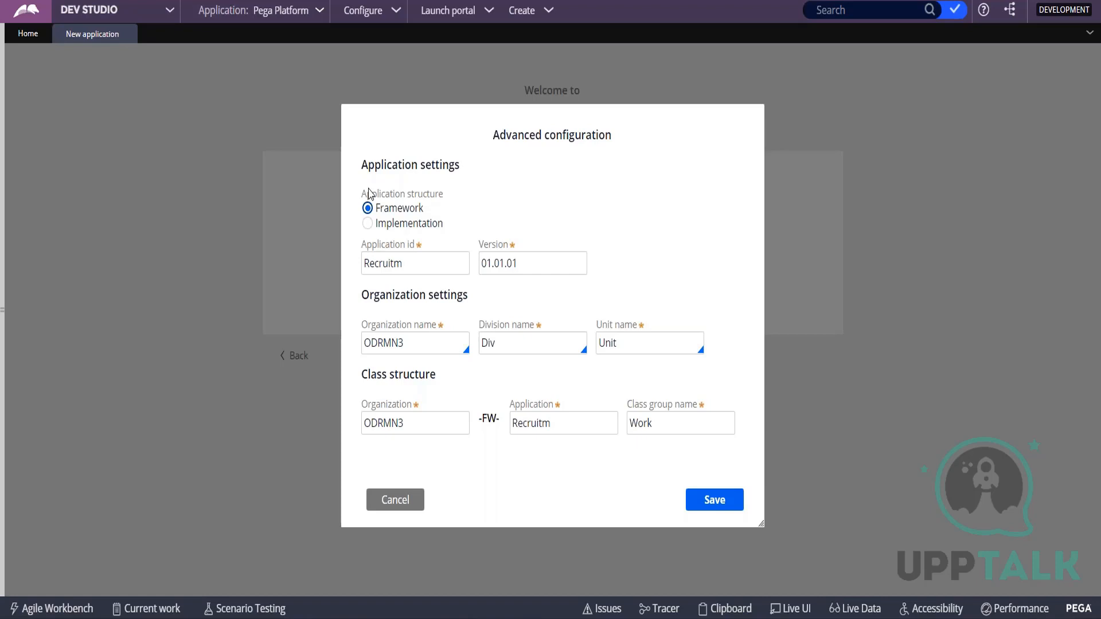
Shorten the application ID to Recruit.
click(386, 255)
click(424, 261)
key(BackSpace)
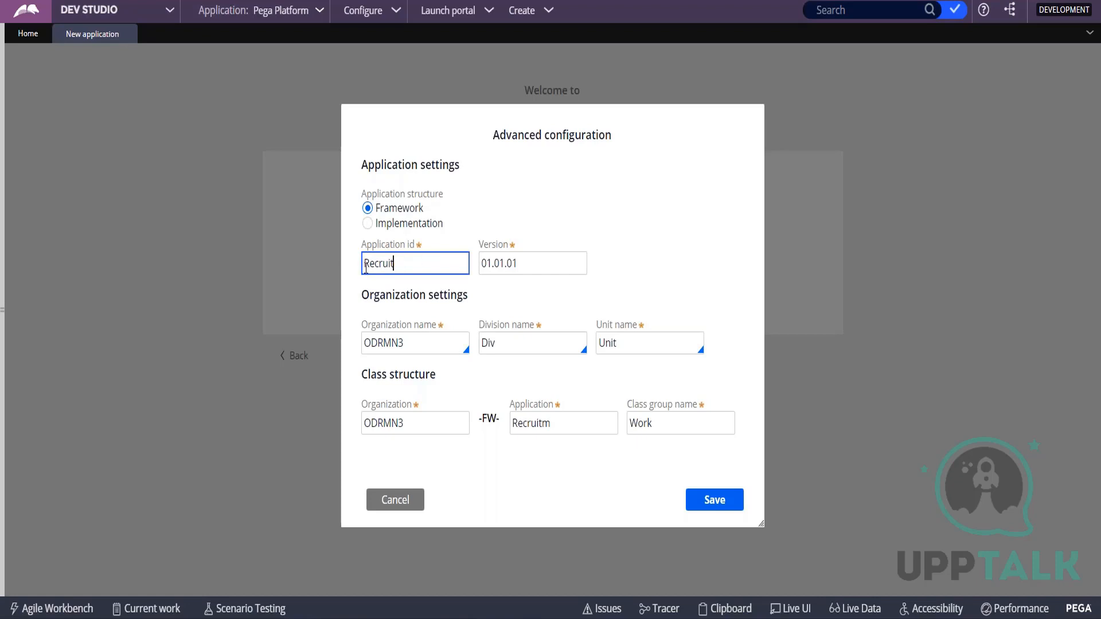
double_click(415, 269)
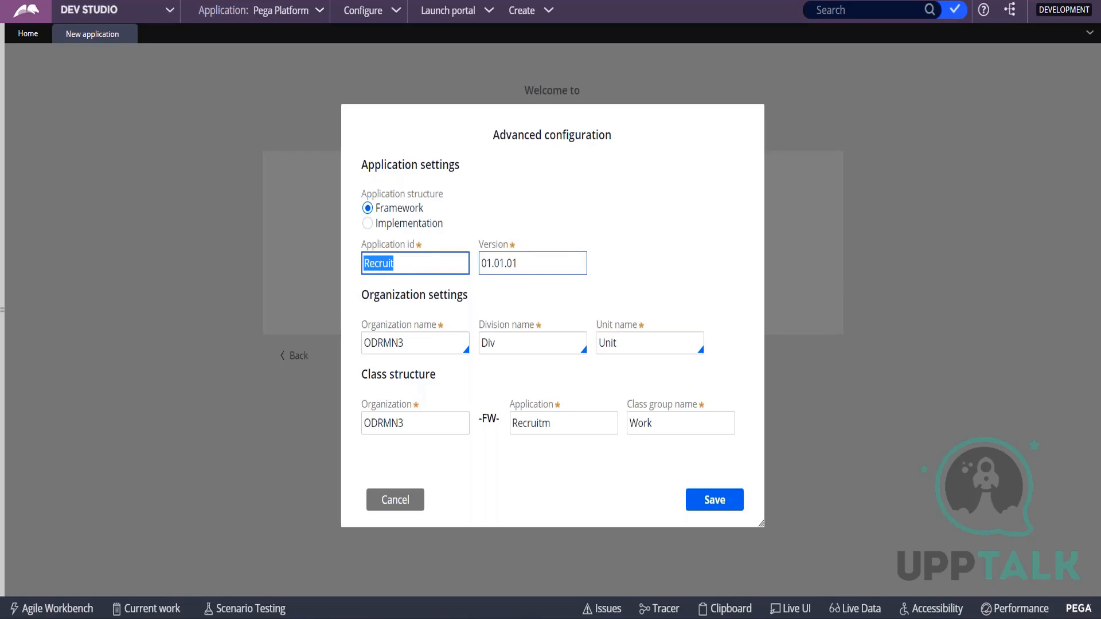
Examine the separate parts of the application's version number in the application settings.
double_click(522, 262)
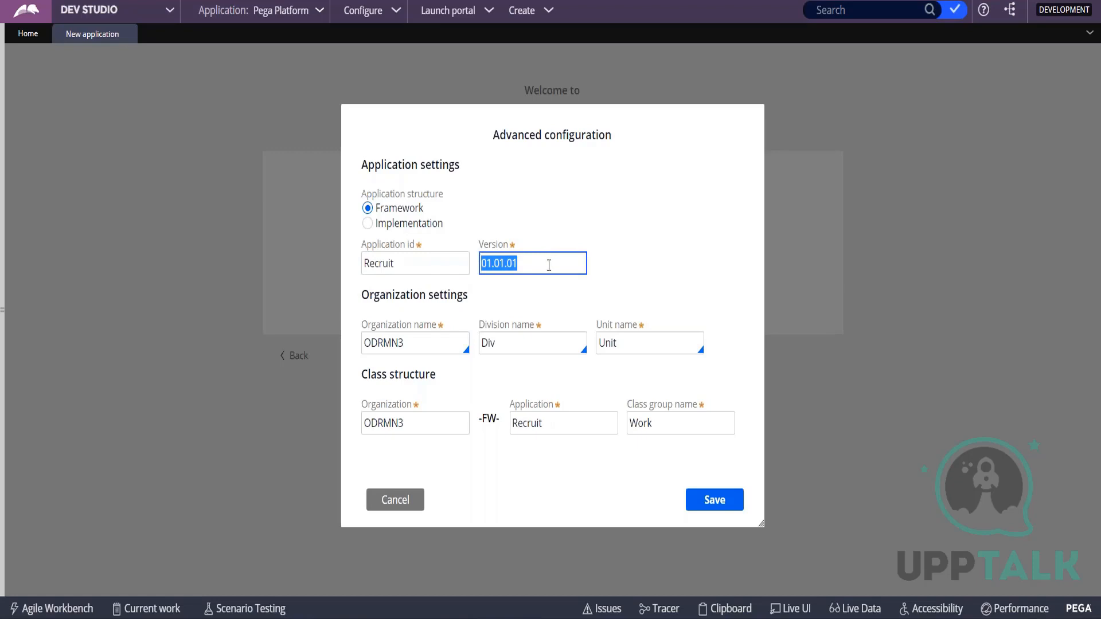
drag(549, 265, 508, 263)
click(498, 264)
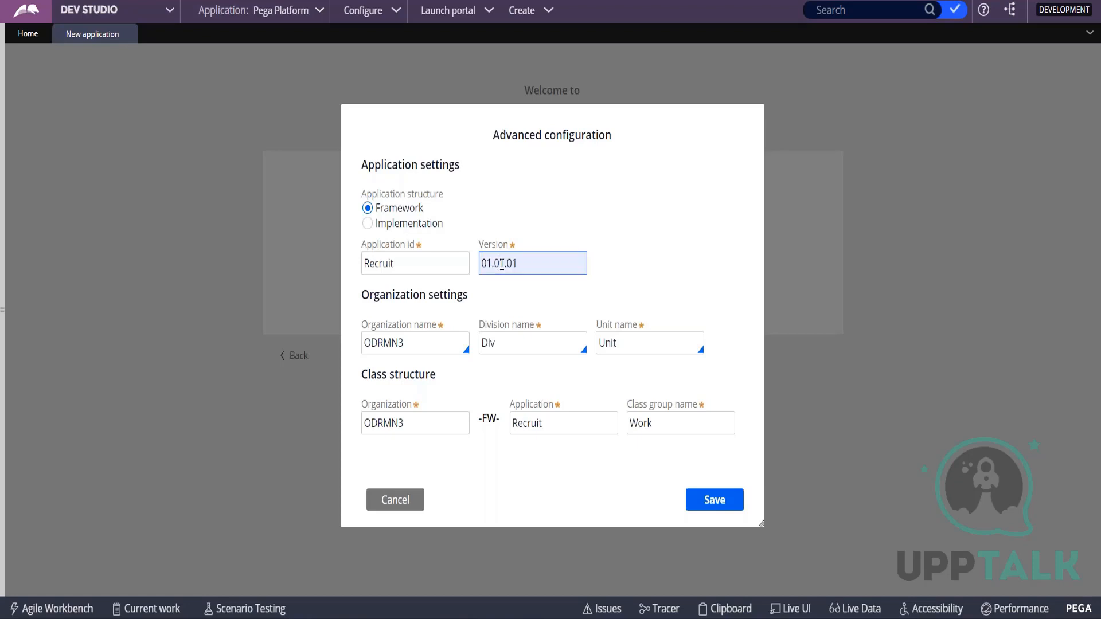
double_click(497, 264)
click(498, 264)
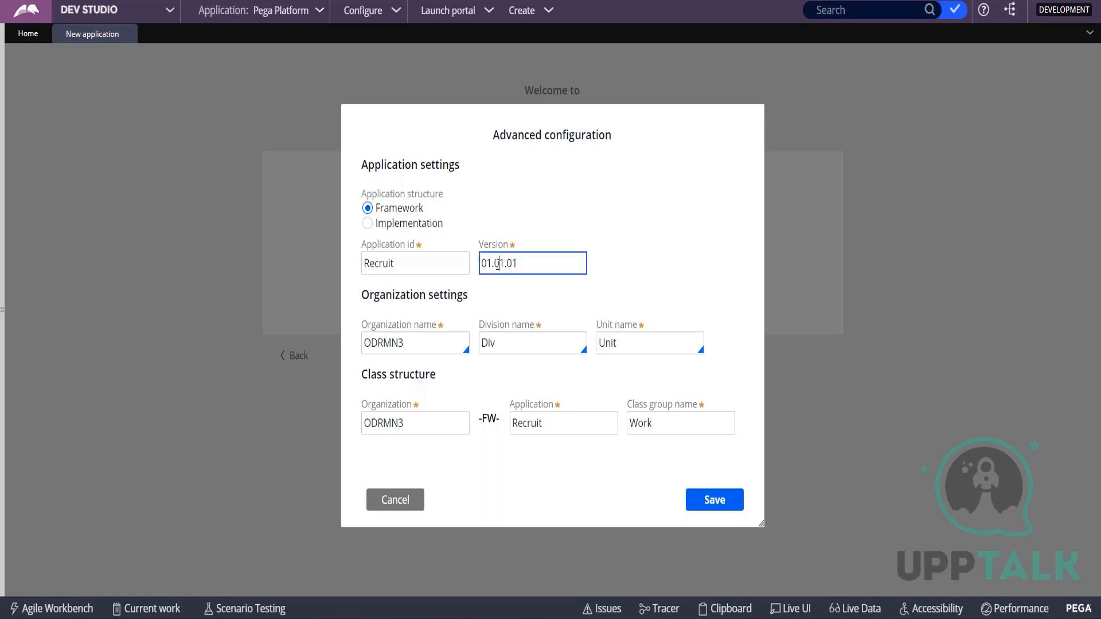
click(496, 264)
drag(495, 265, 503, 264)
click(492, 260)
drag(492, 261, 492, 262)
click(491, 263)
drag(518, 260, 492, 265)
click(492, 265)
click(497, 264)
Set the organization name to XYZ in the organization settings.
click(411, 346)
key(BackSpace)
key(BackSpace)
key(BackSpace)
key(BackSpace)
key(BackSpace)
key(BackSpace)
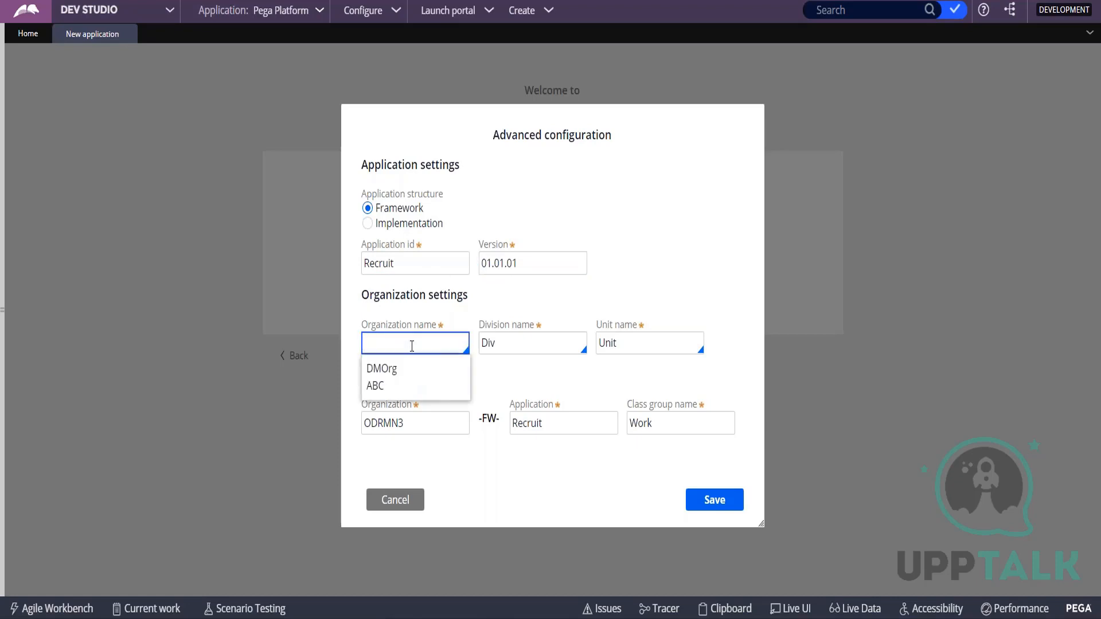
text(XYZ)
key(Tab)
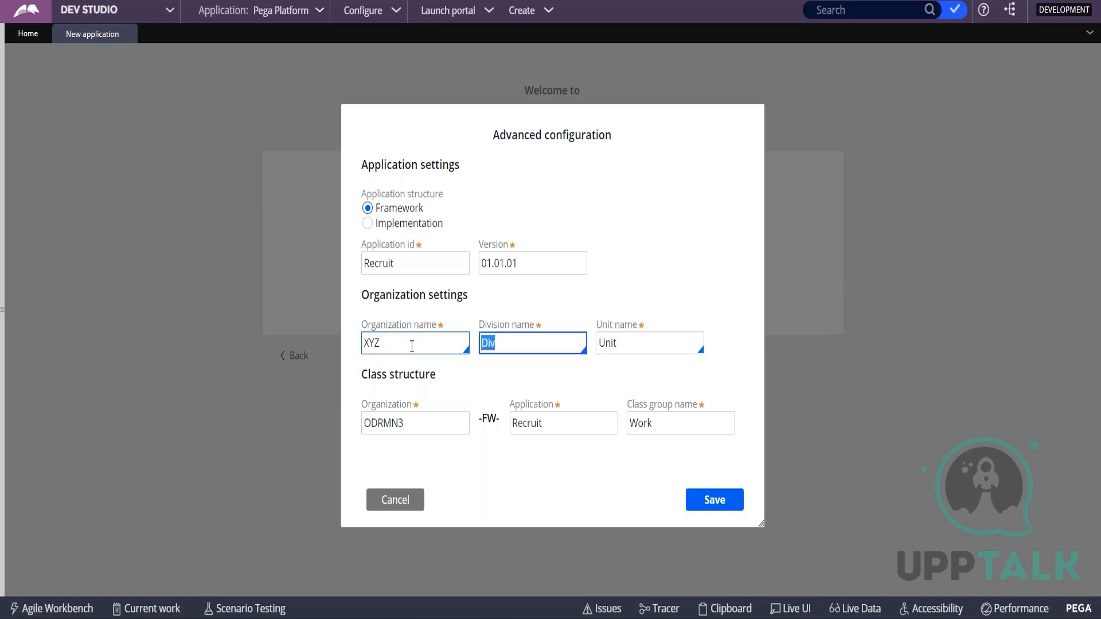
Set the division name to HR and the unit name to Rec.
key(BackSpace)
key(BackSpace)
key(BackSpace)
click(612, 328)
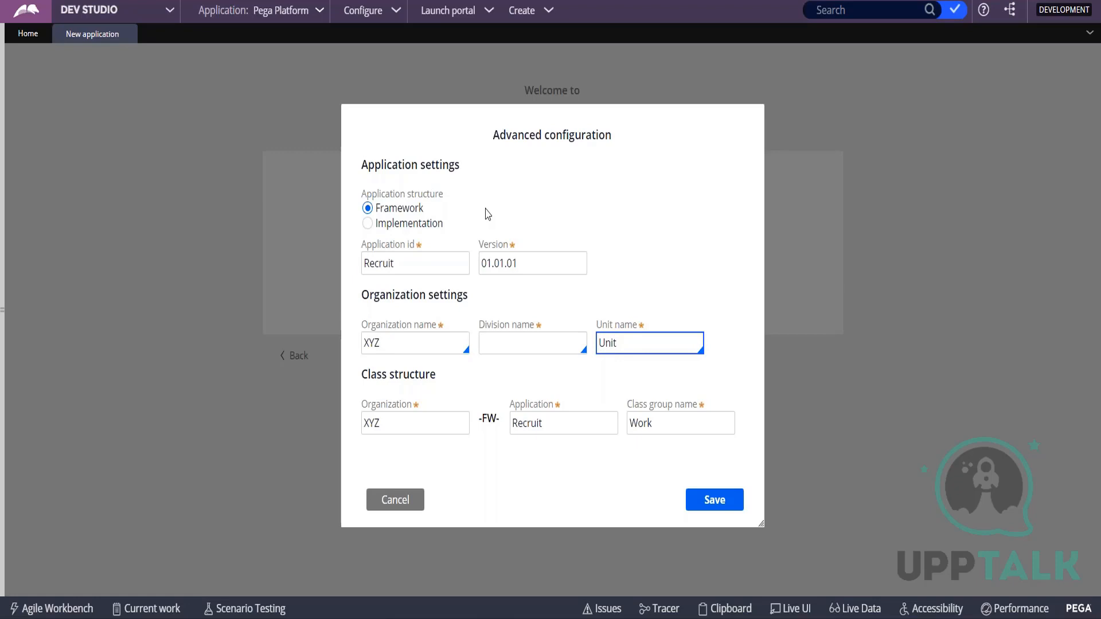
click(511, 348)
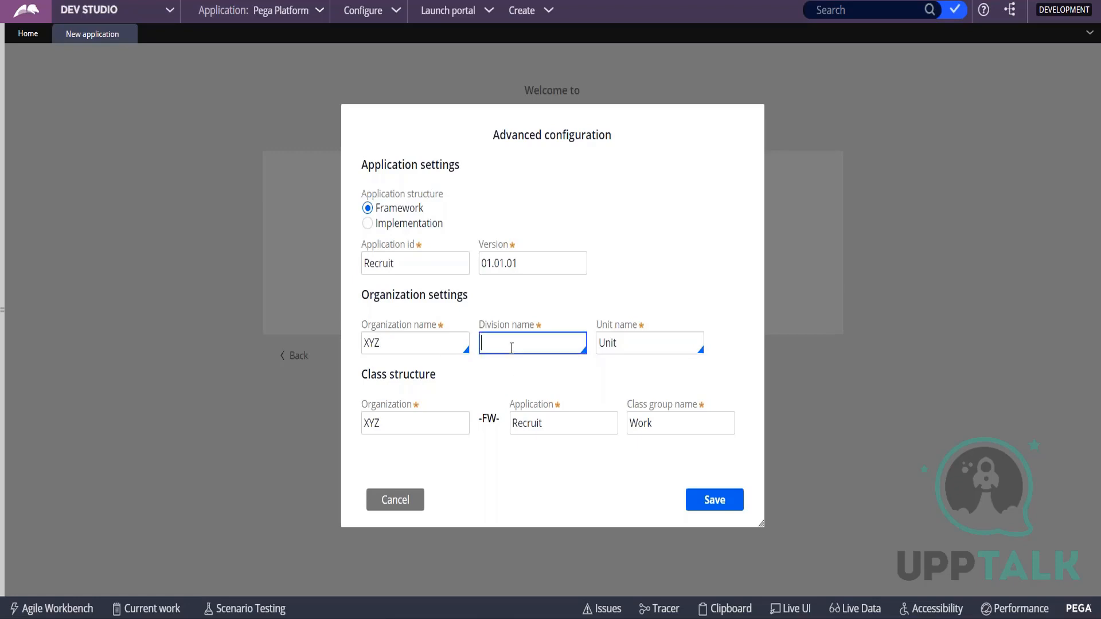
text(HR)
key(Tab)
text(nit)
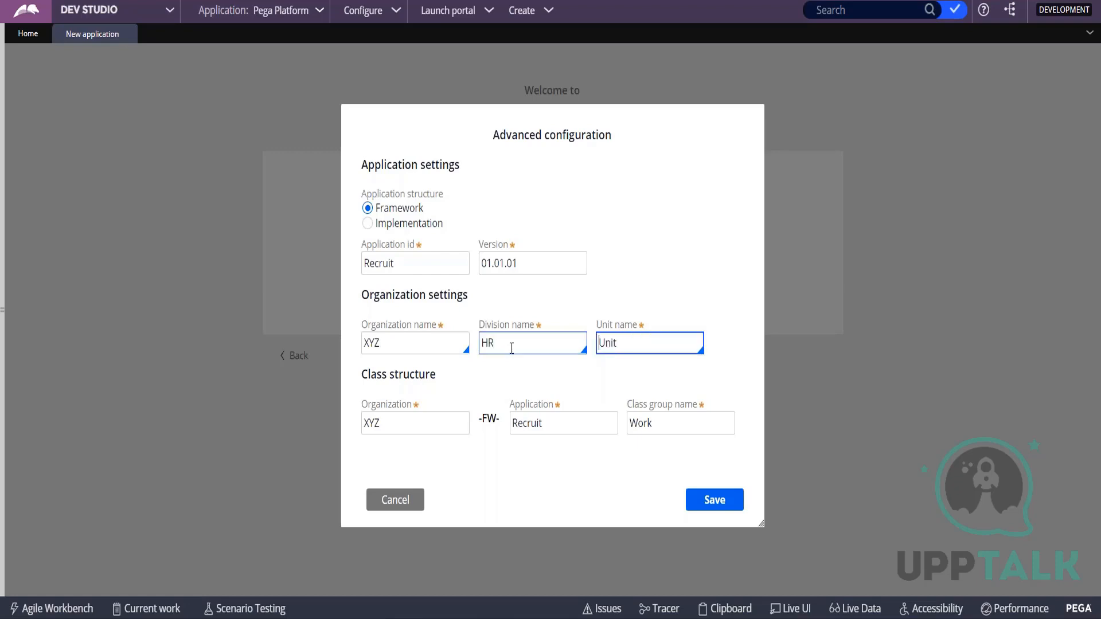
key(BackSpace)
key(BackSpace)
key(BackSpace)
text(Rec)
Replace the division name with Ind and the unit name with Hyd.
click(511, 348)
key(BackSpace)
key(BackSpace)
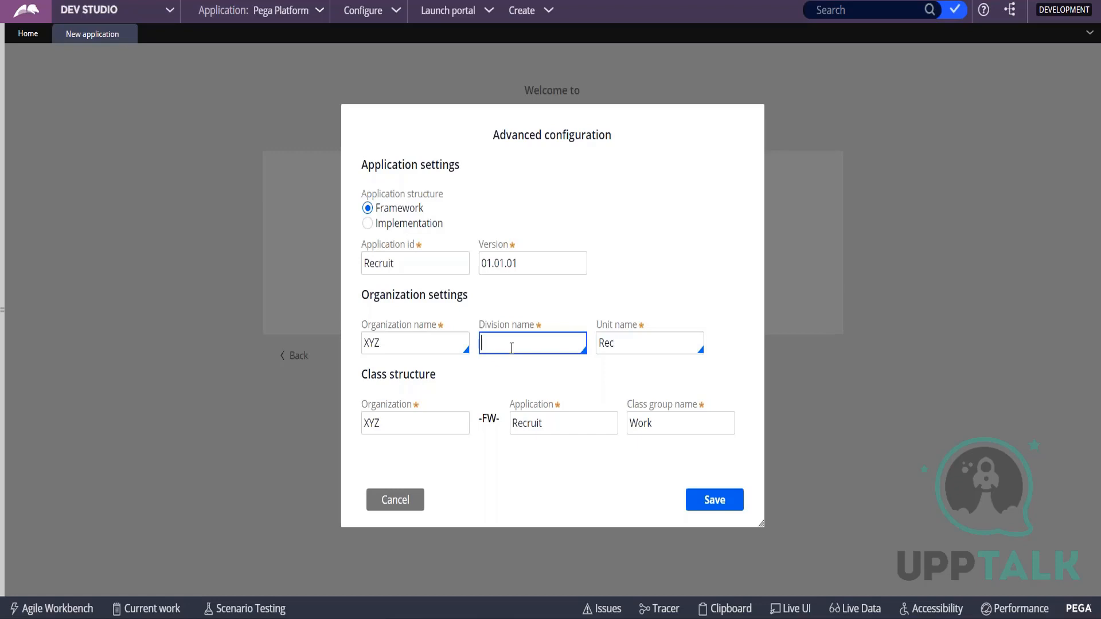
click(633, 341)
key(BackSpace)
key(BackSpace)
key(BackSpace)
key(Tab)
click(534, 344)
text(Ind)
key(Tab)
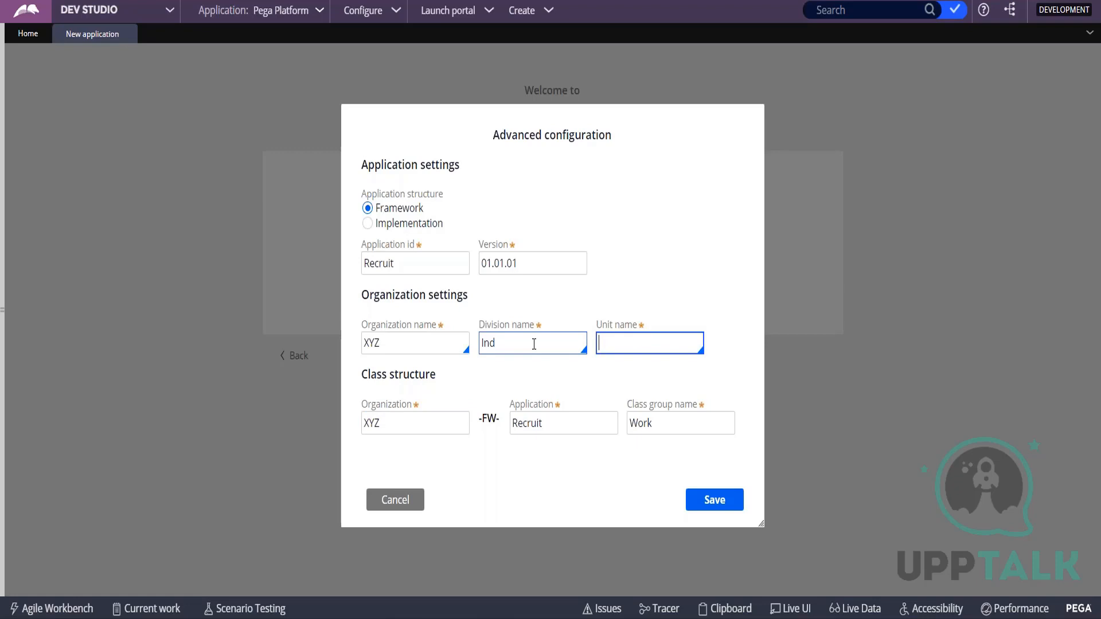
text(Hyd)
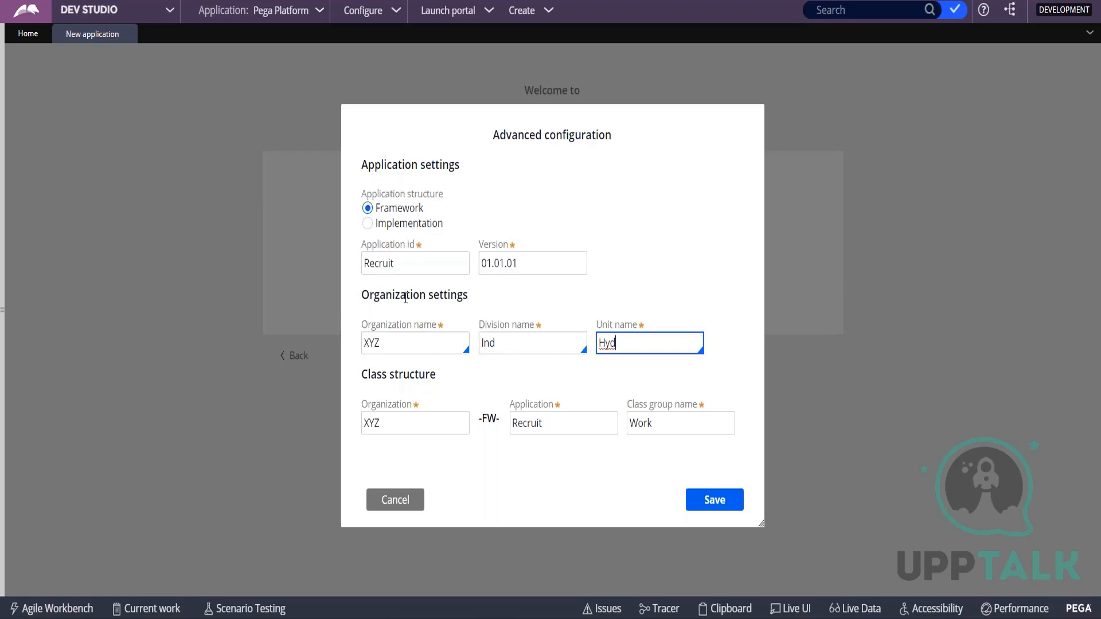
Review the class structure with its FW layer, the version and the organization settings in the advanced configuration.
click(366, 376)
drag(365, 375, 454, 379)
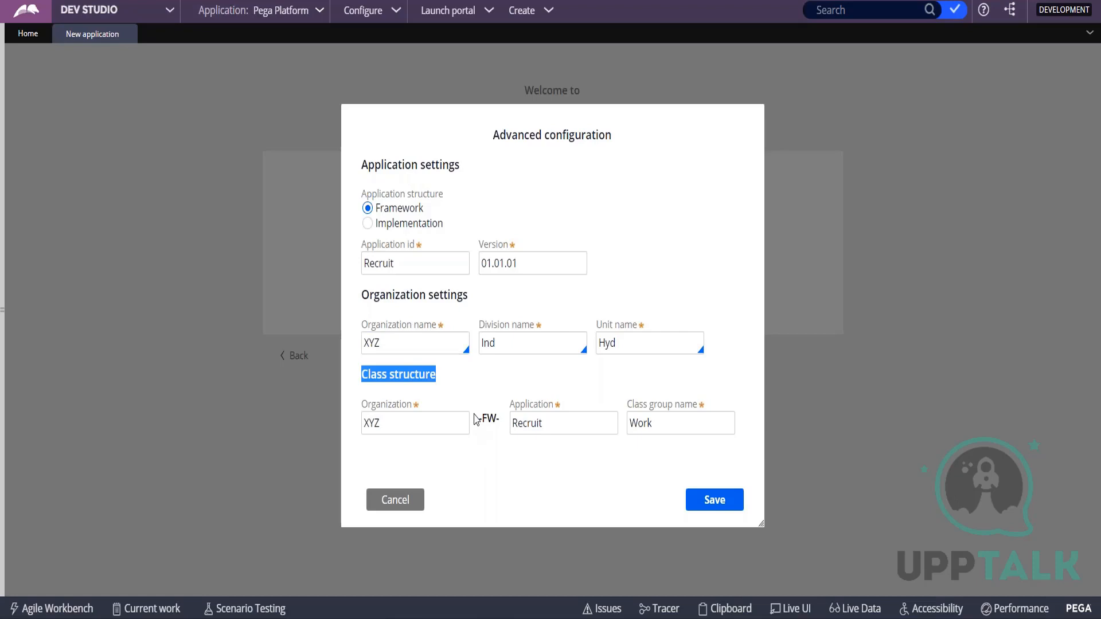
drag(475, 419, 505, 431)
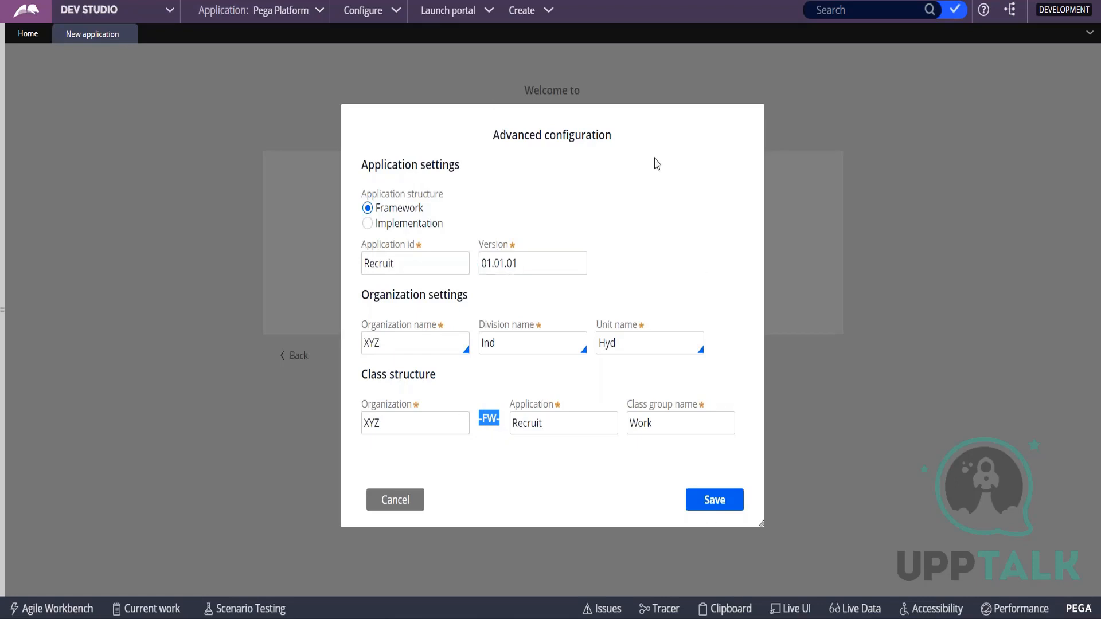
drag(496, 129, 654, 142)
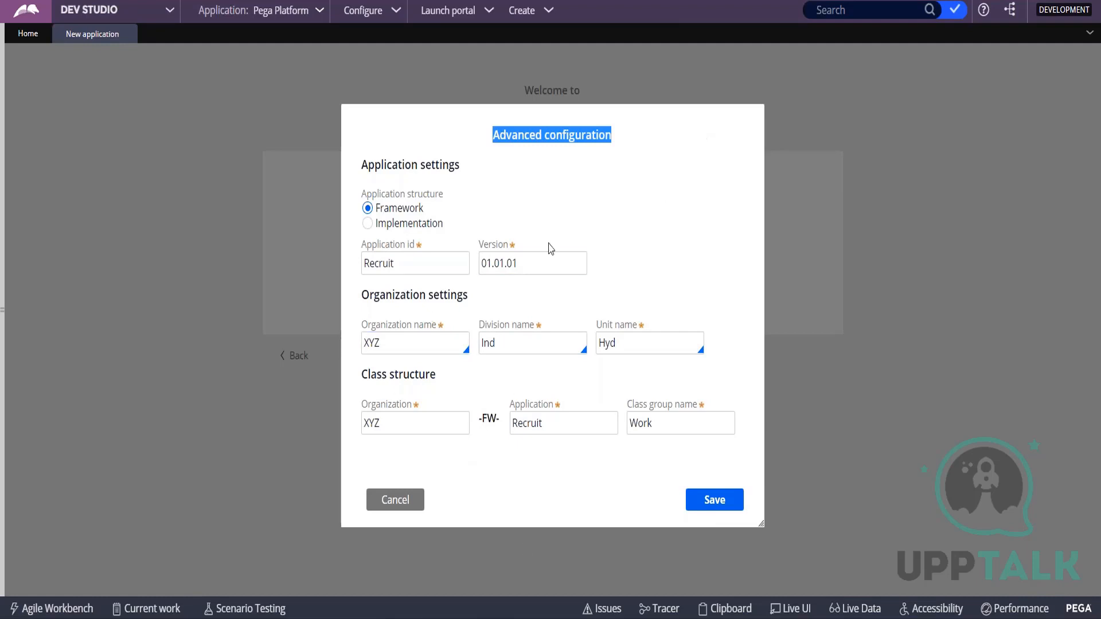
click(545, 263)
click(568, 177)
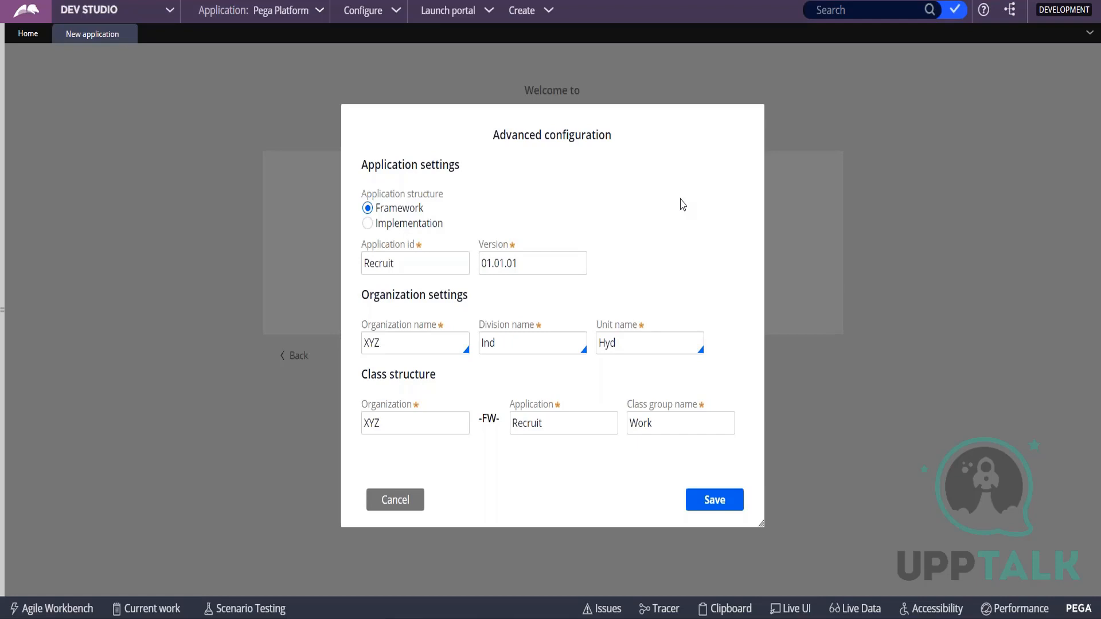
click(395, 343)
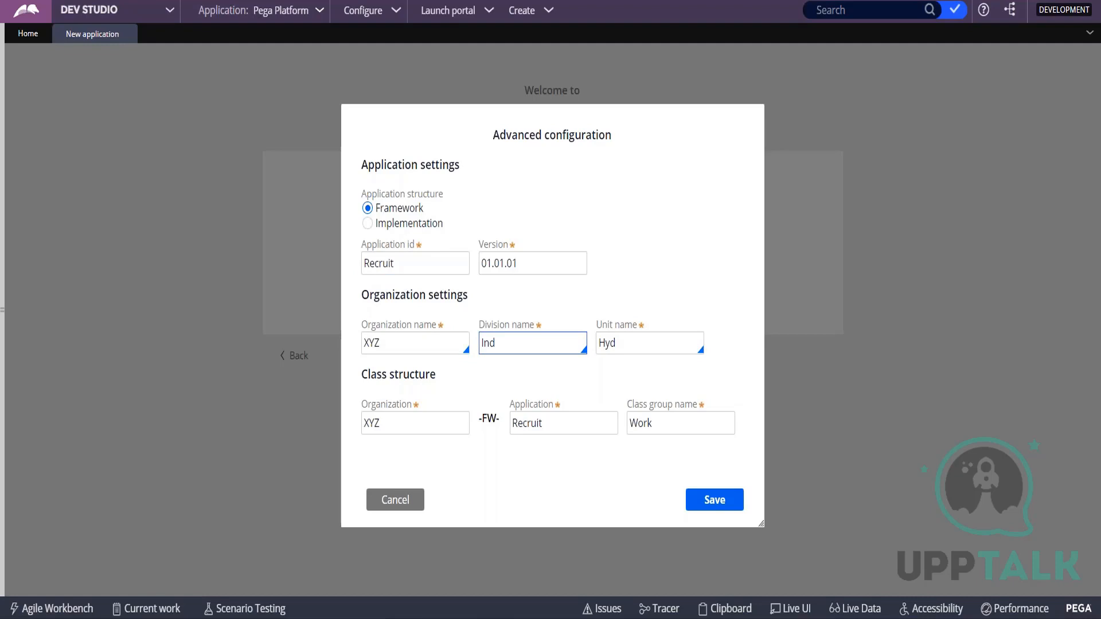
Save the advanced configuration and create the Recruitment application.
click(717, 503)
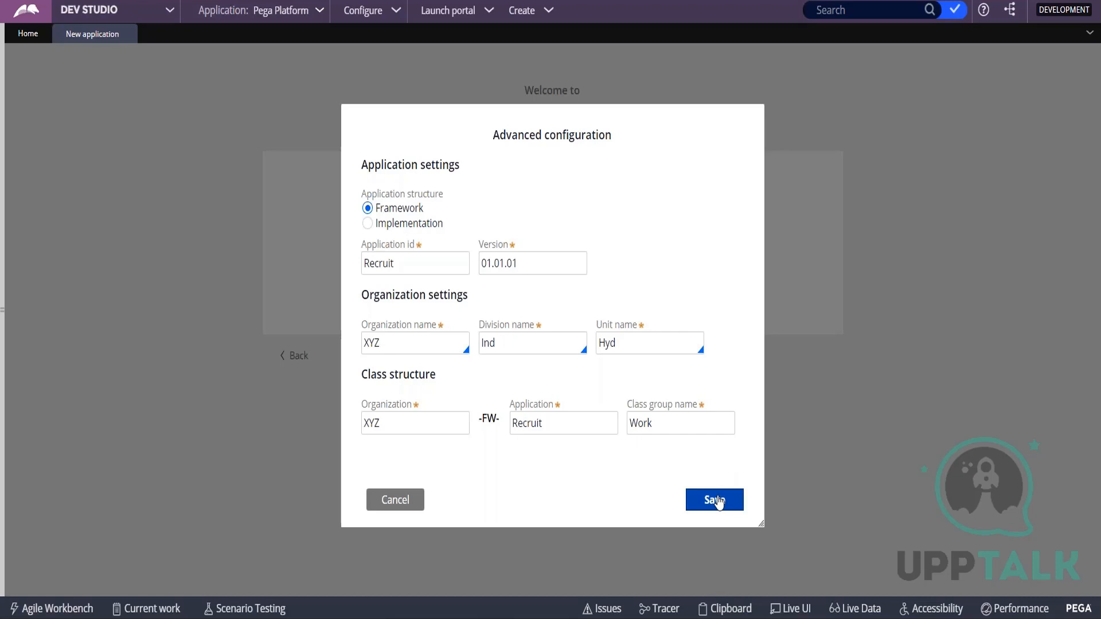
click(715, 500)
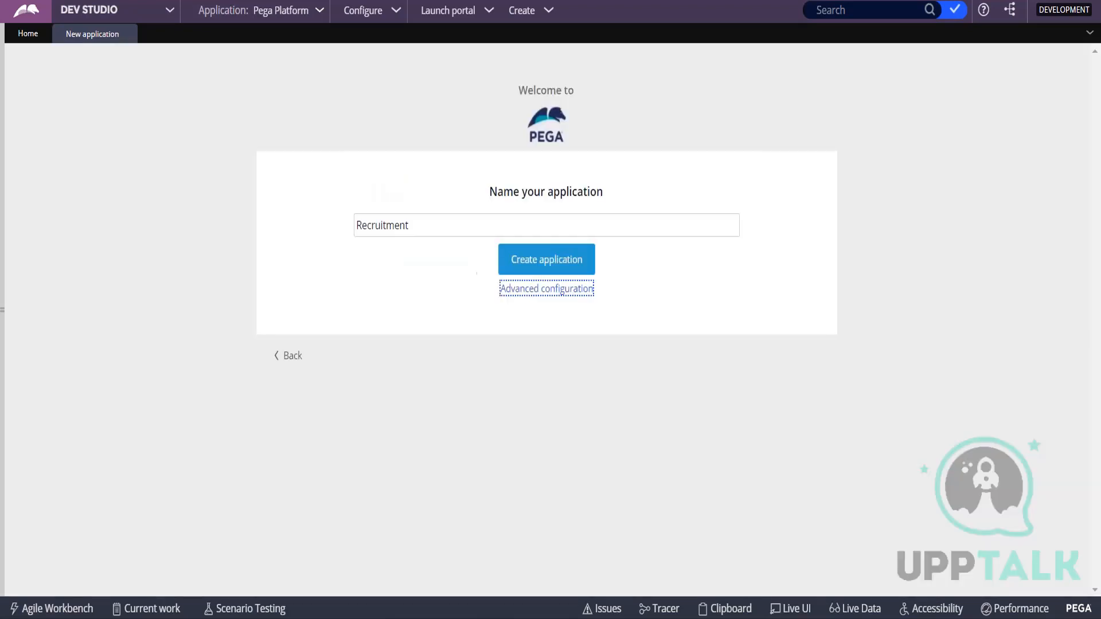
click(538, 262)
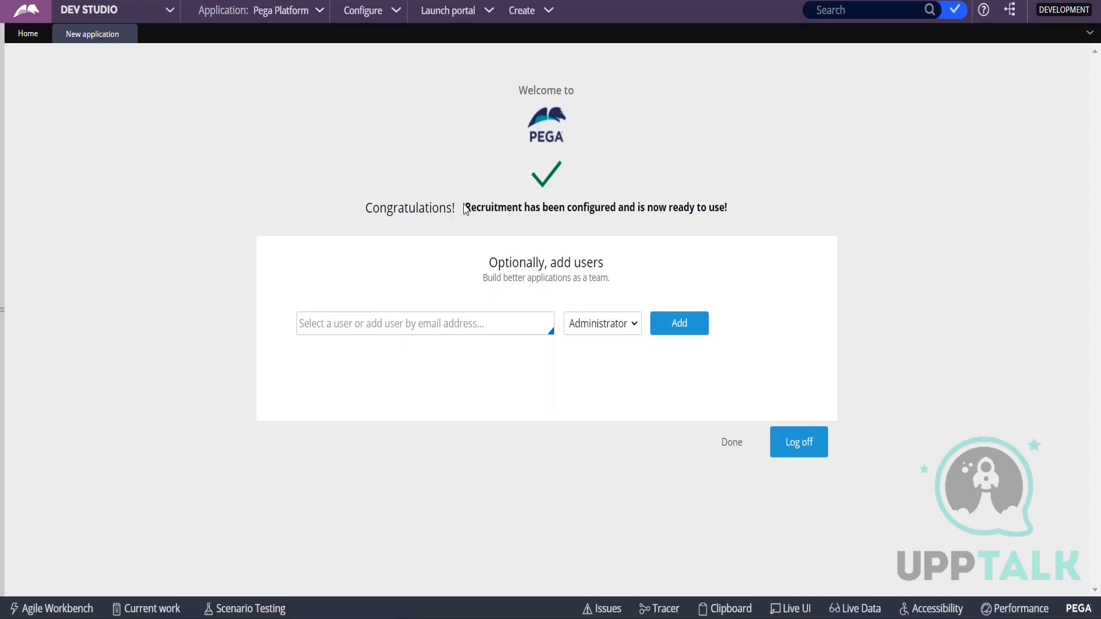
drag(466, 208, 740, 224)
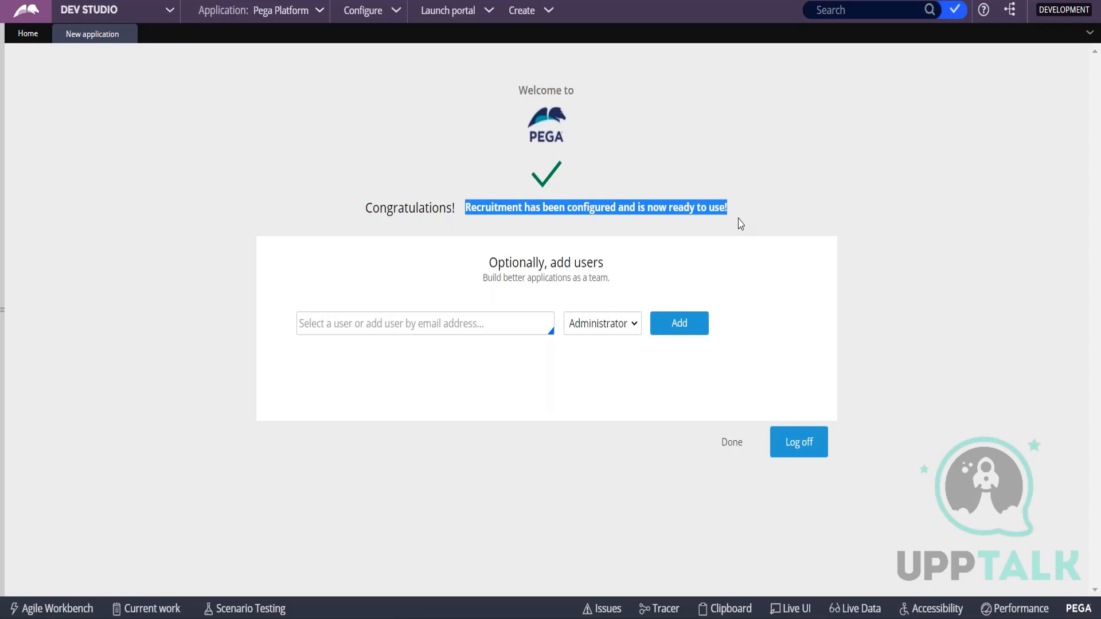
click(339, 186)
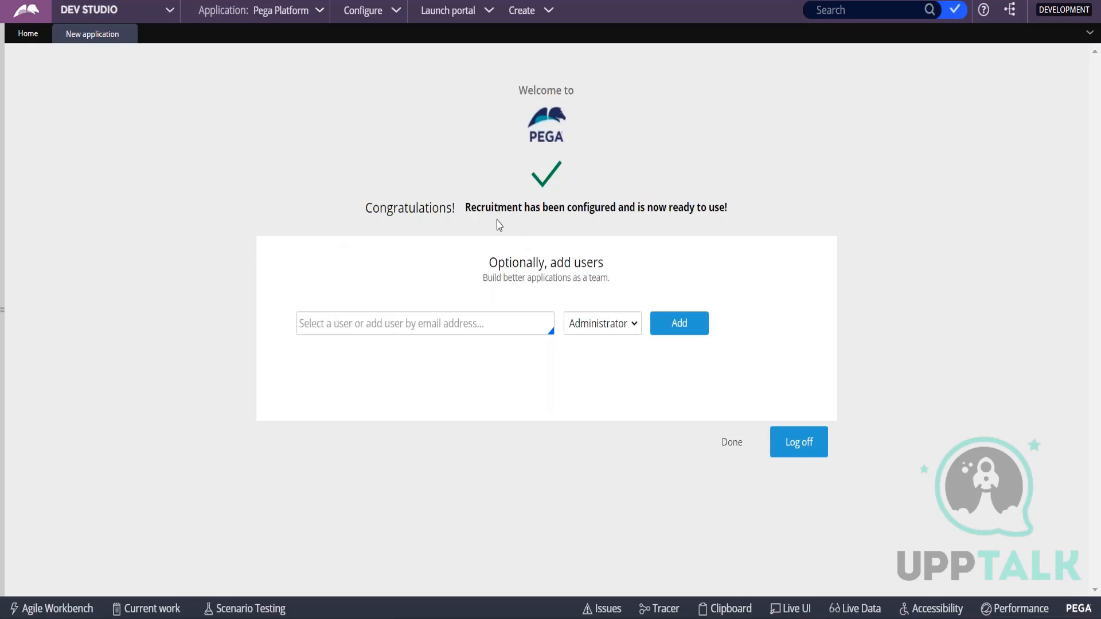
drag(467, 202, 774, 226)
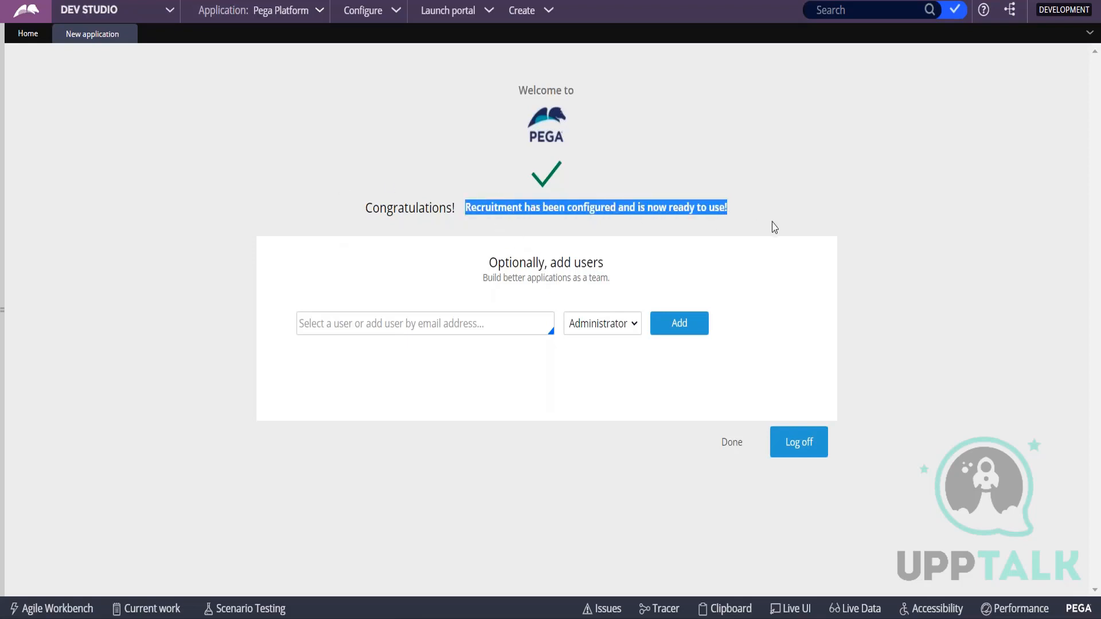
Add a new user with the Administrator role to the application, entering the administrator's user ID.
click(351, 328)
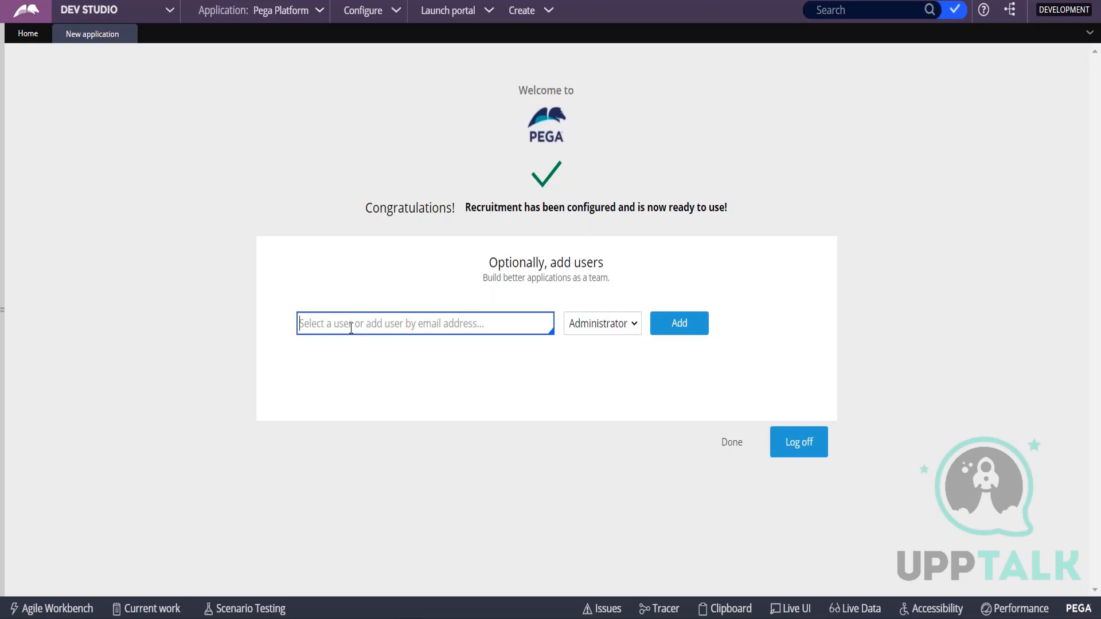
text(ad)
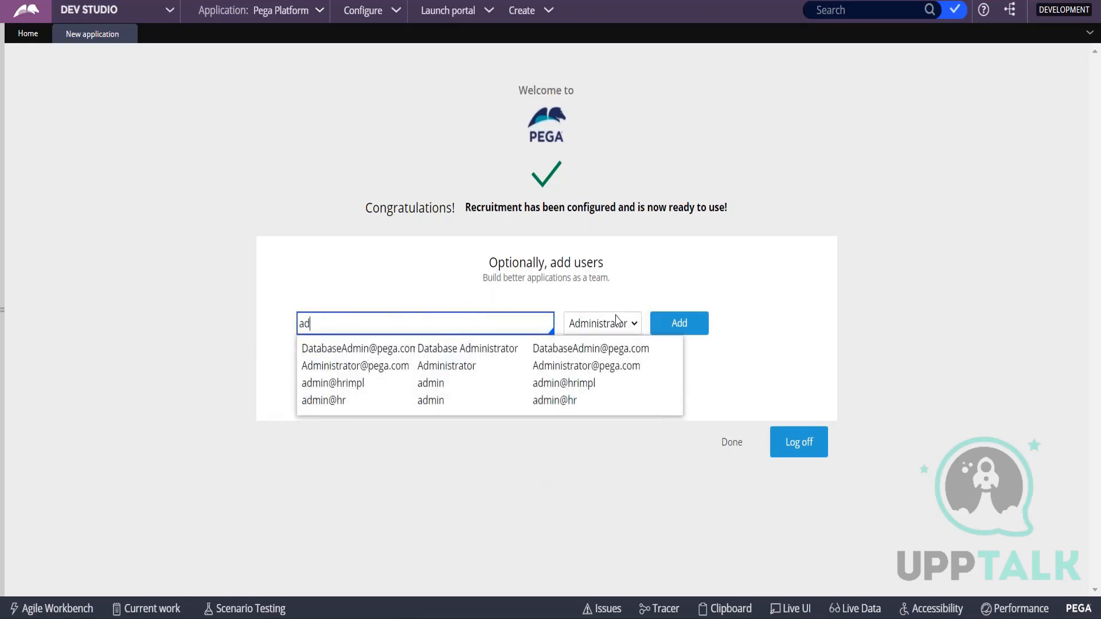
click(617, 322)
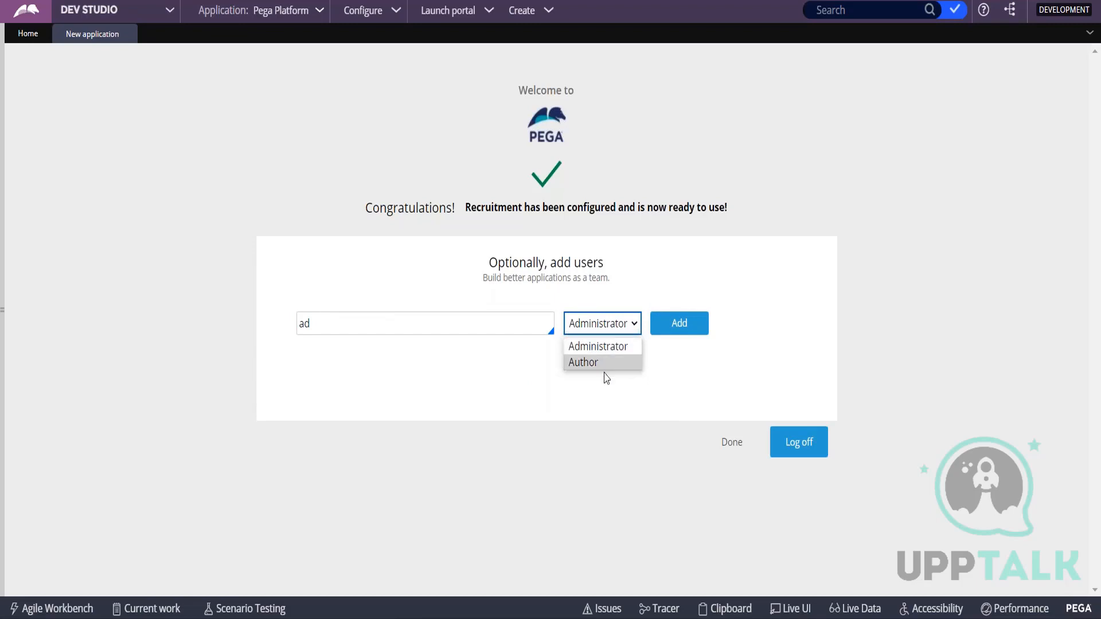
click(361, 325)
key(BackSpace)
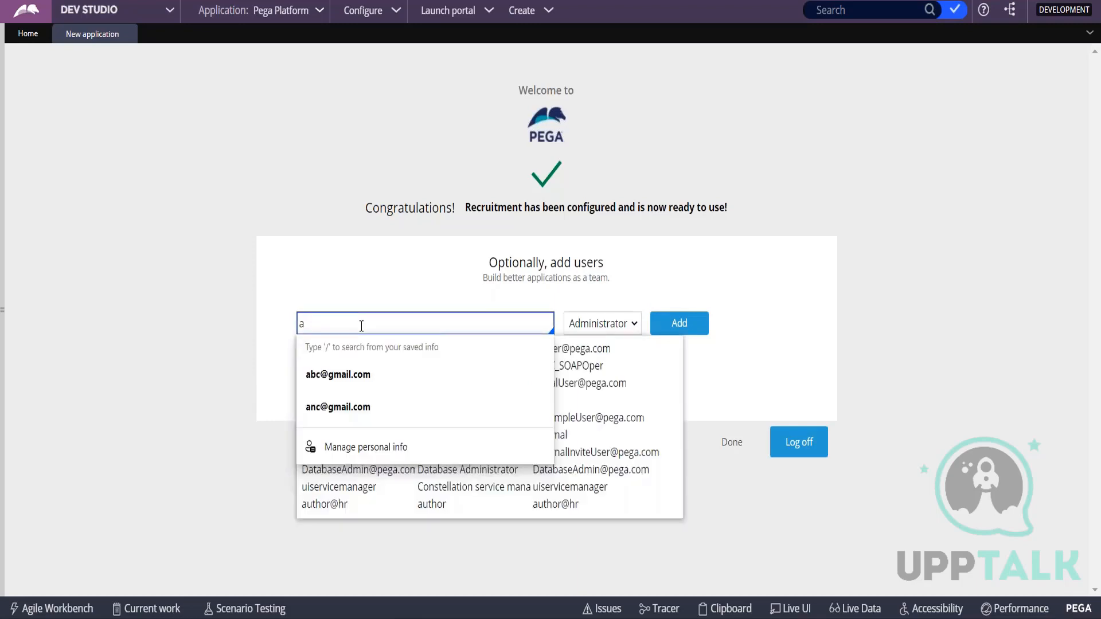
text(dmn)
key(BackSpace)
text(in@)
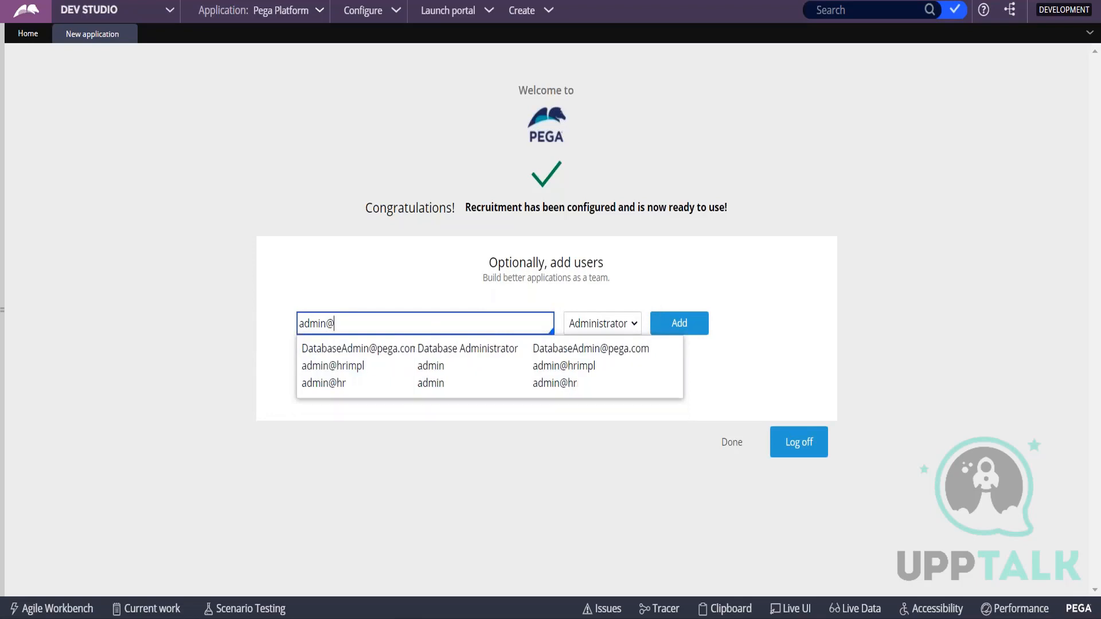
text(rec)
click(691, 328)
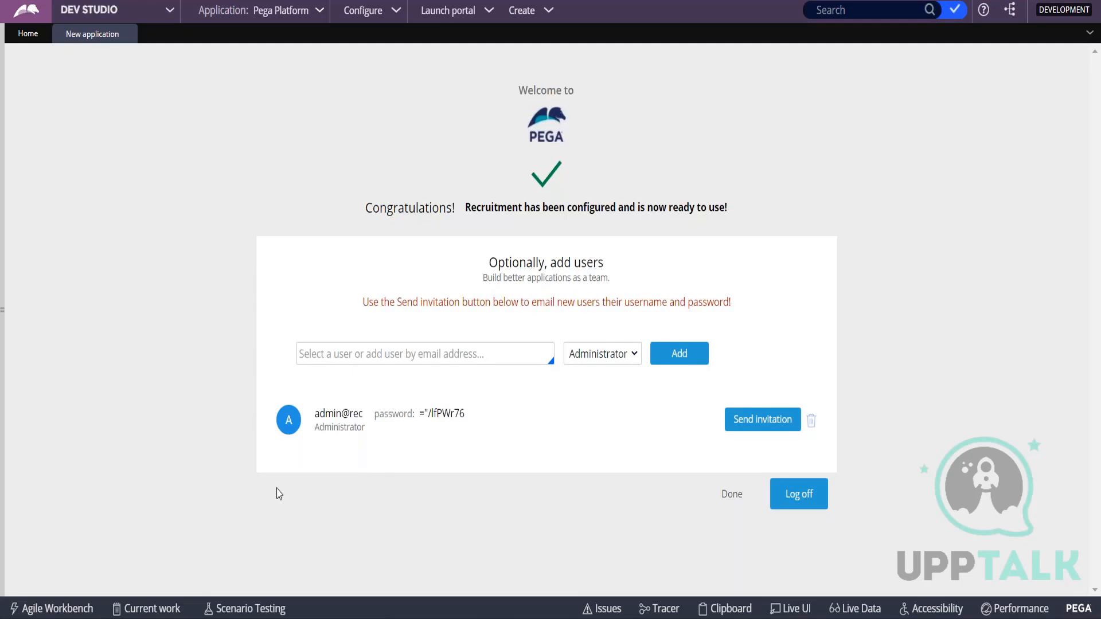
Add a second user with the Author role, entering the author's user ID.
click(369, 356)
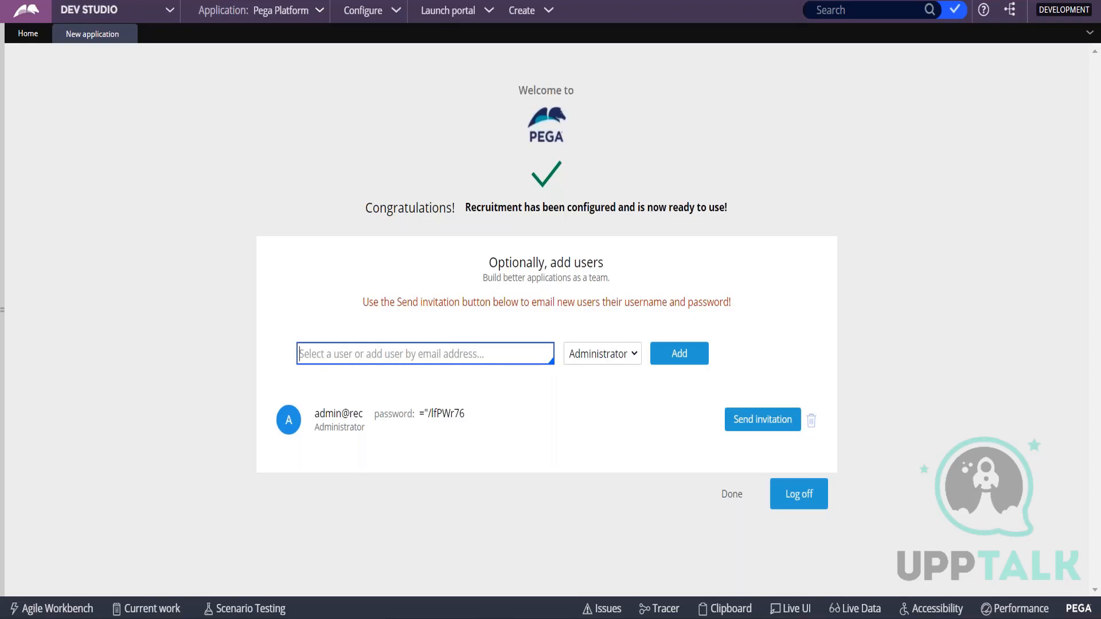
text(auth)
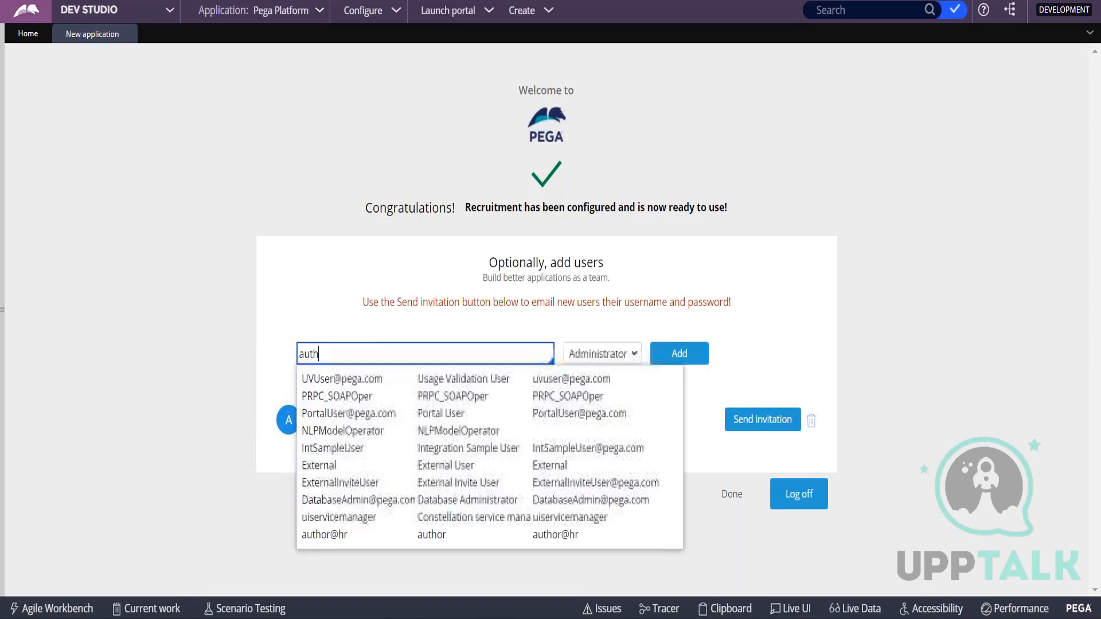
text(or@rec)
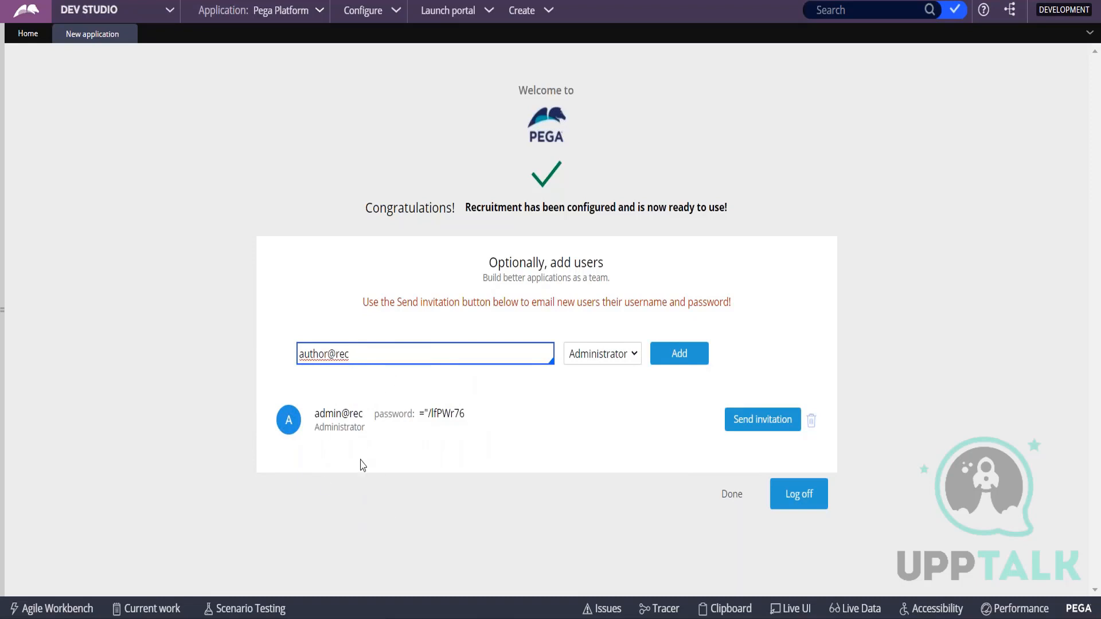
click(606, 356)
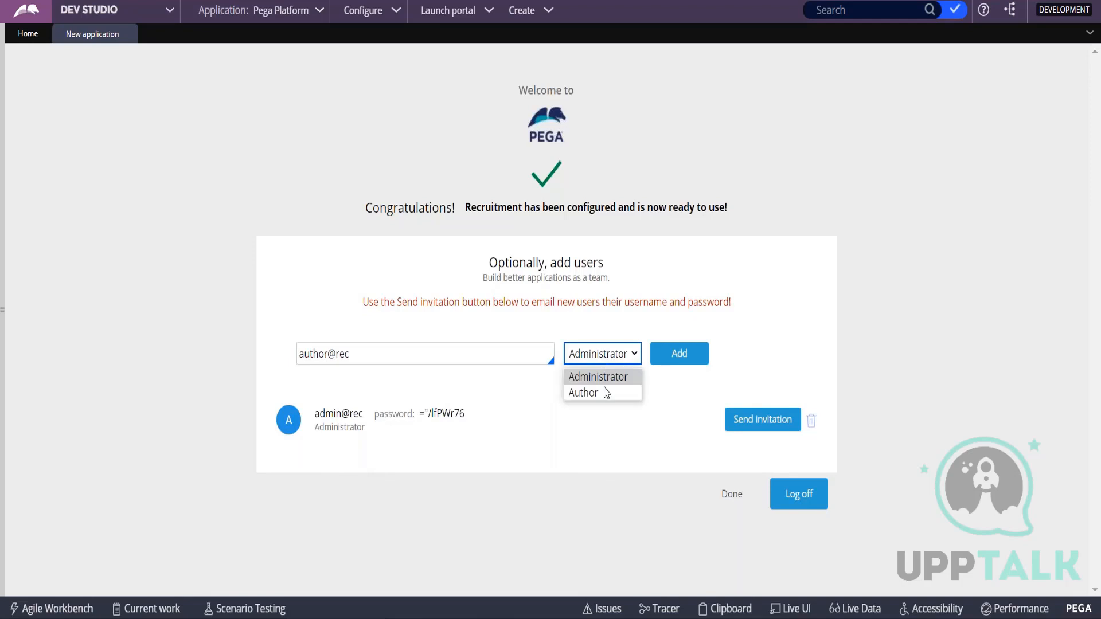
click(606, 393)
click(672, 359)
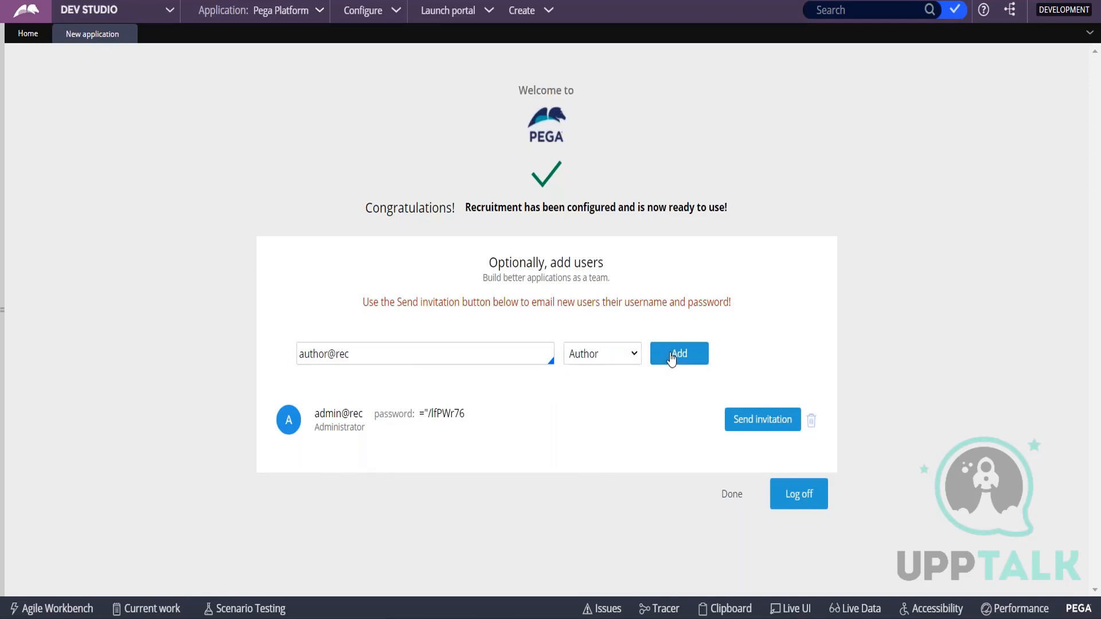
Copy the administrator's user ID and generated password into the untitled Notepad notes, below the Major-Minor-Patch line.
drag(316, 414, 468, 464)
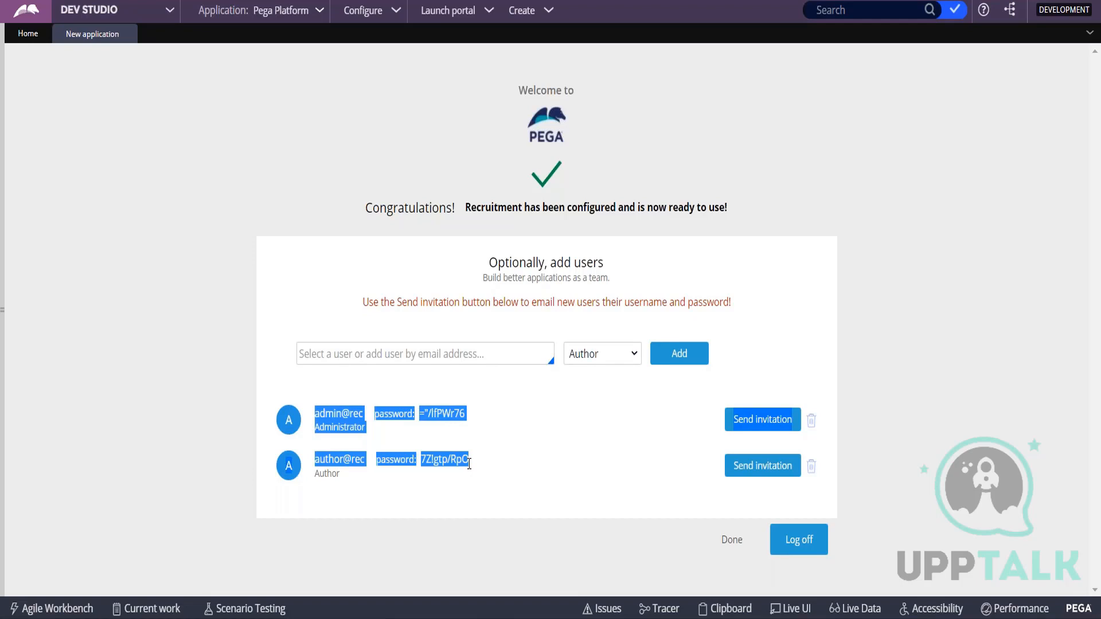
key(alt+Tab)
click(376, 423)
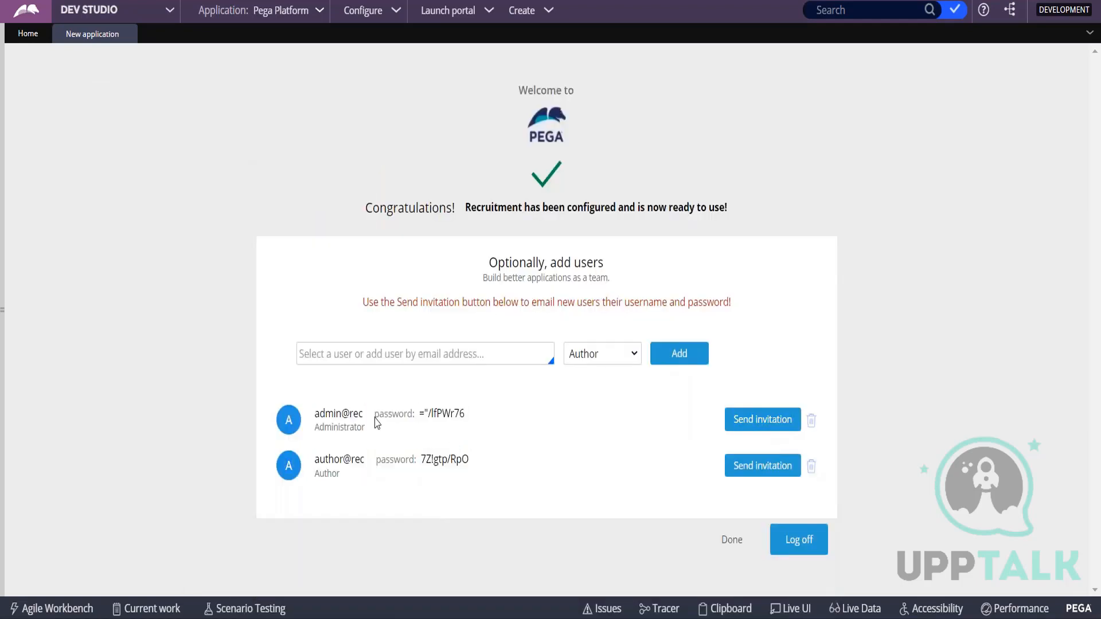
drag(315, 412, 468, 420)
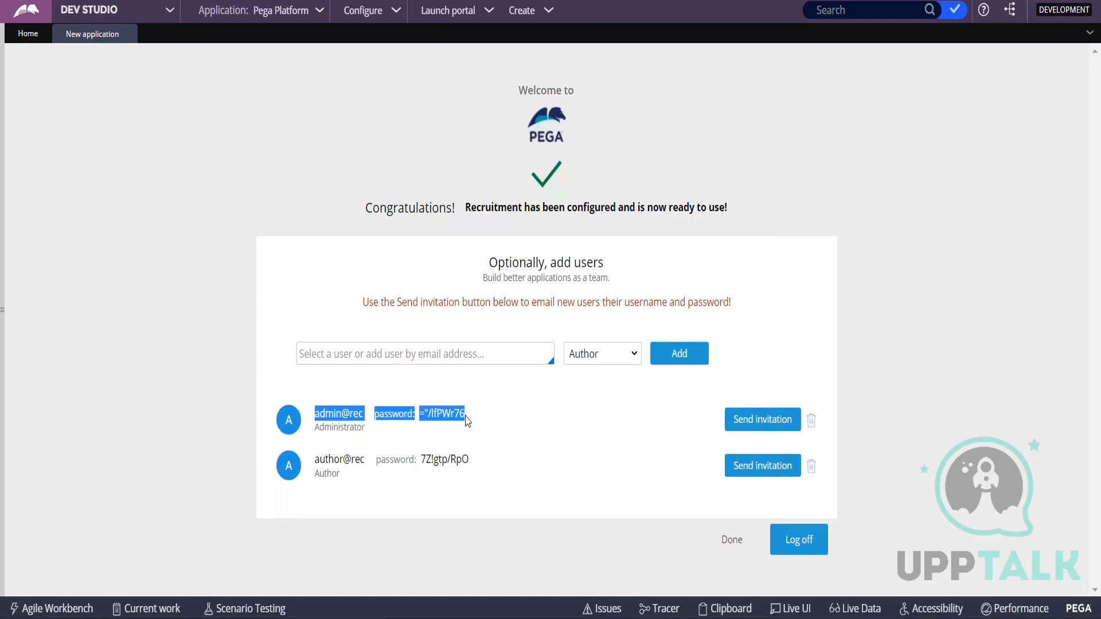
key(alt+Tab)
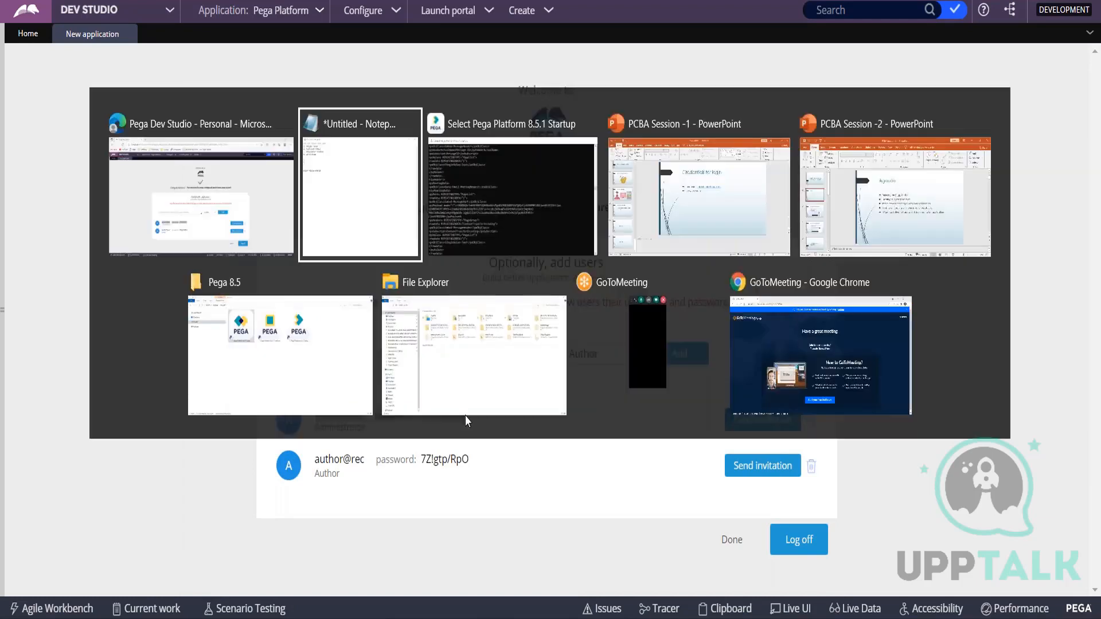
key(Return)
key(Return)
key(ctrl+v)
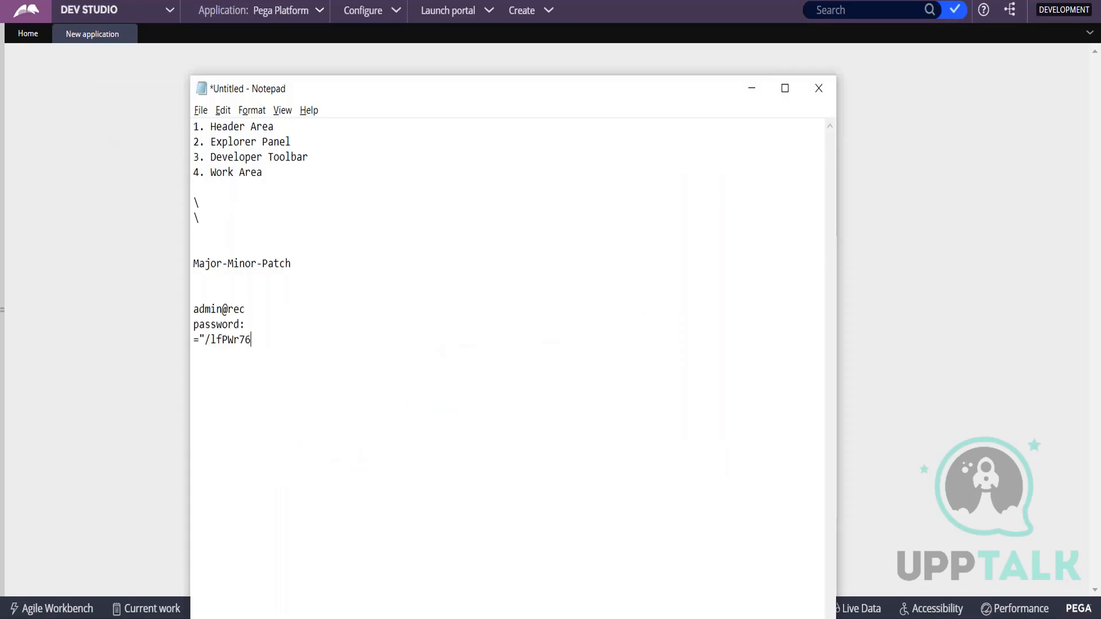
Copy the author's user ID and generated password from Dev Studio into Notepad, beneath the administrator's credentials.
key(alt+Tab)
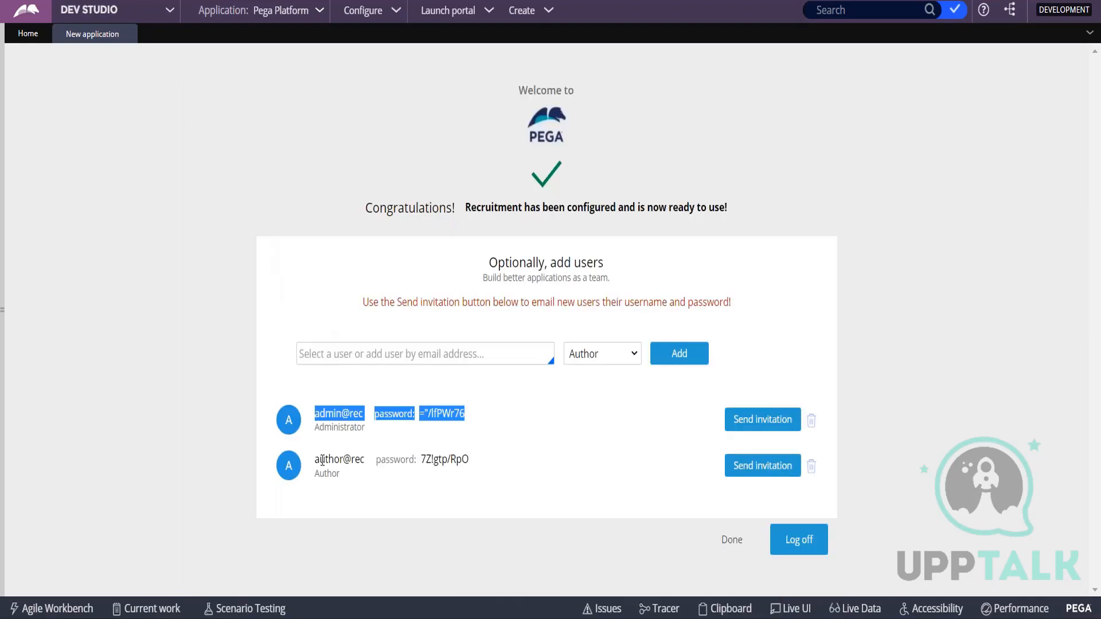
drag(317, 460, 468, 459)
key(ctrl+c)
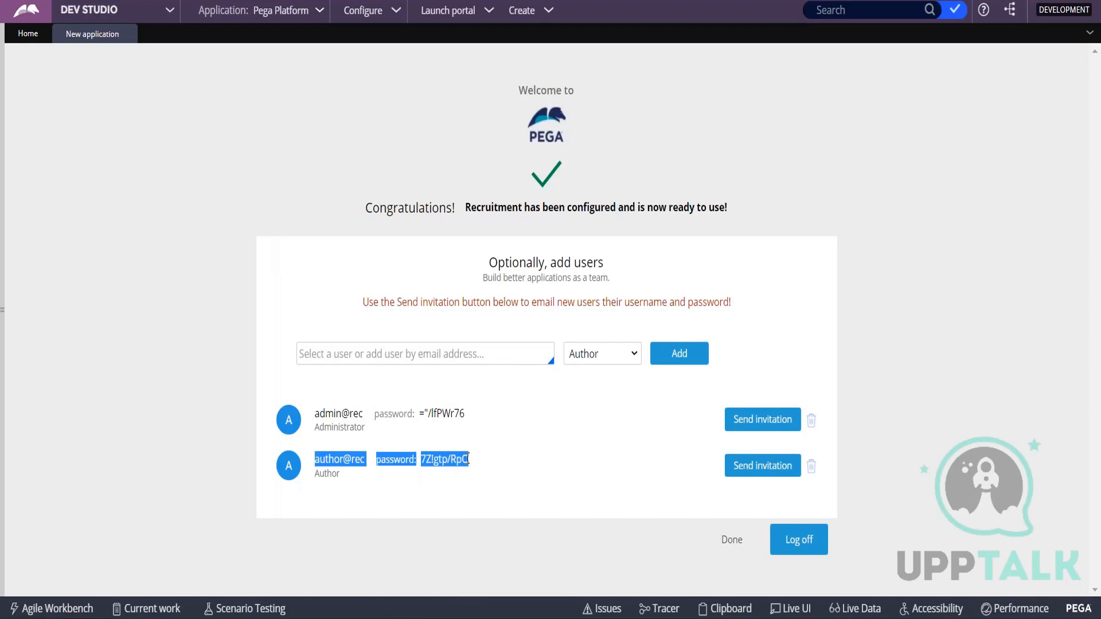
key(alt+Tab)
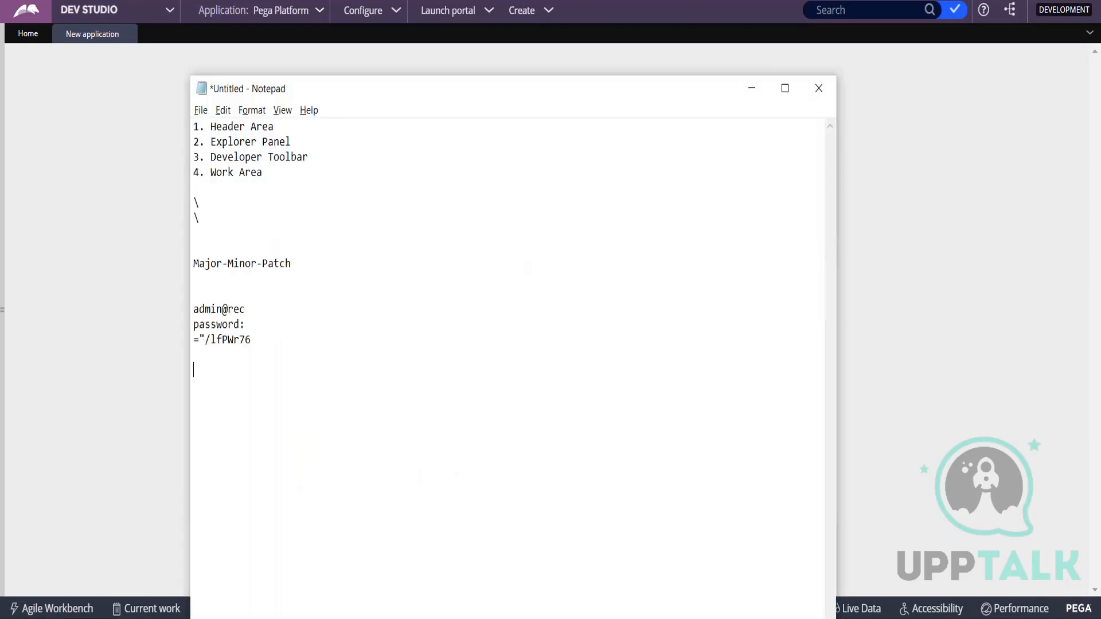
key(ctrl+v)
key(alt+Tab)
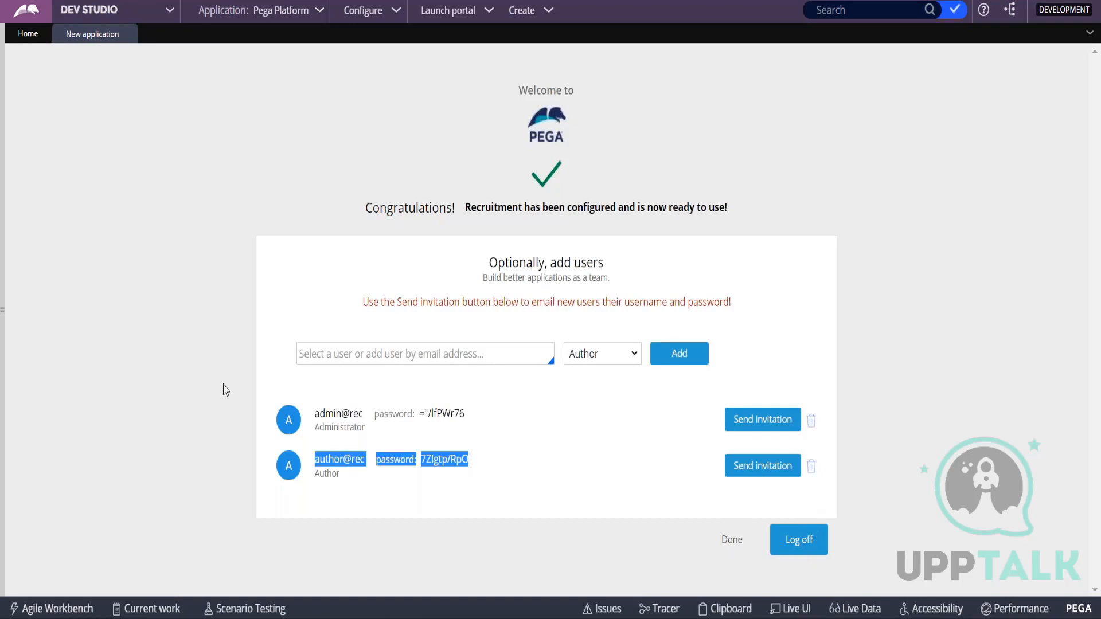
Finish the new application wizard in Dev Studio and log off from the platform.
click(4, 220)
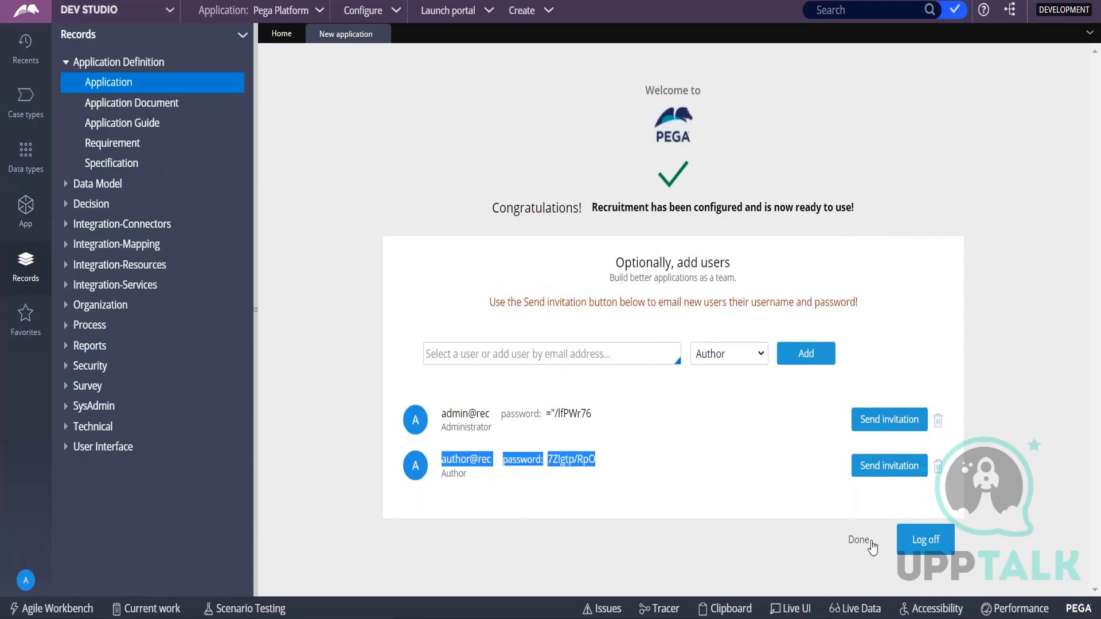
click(867, 544)
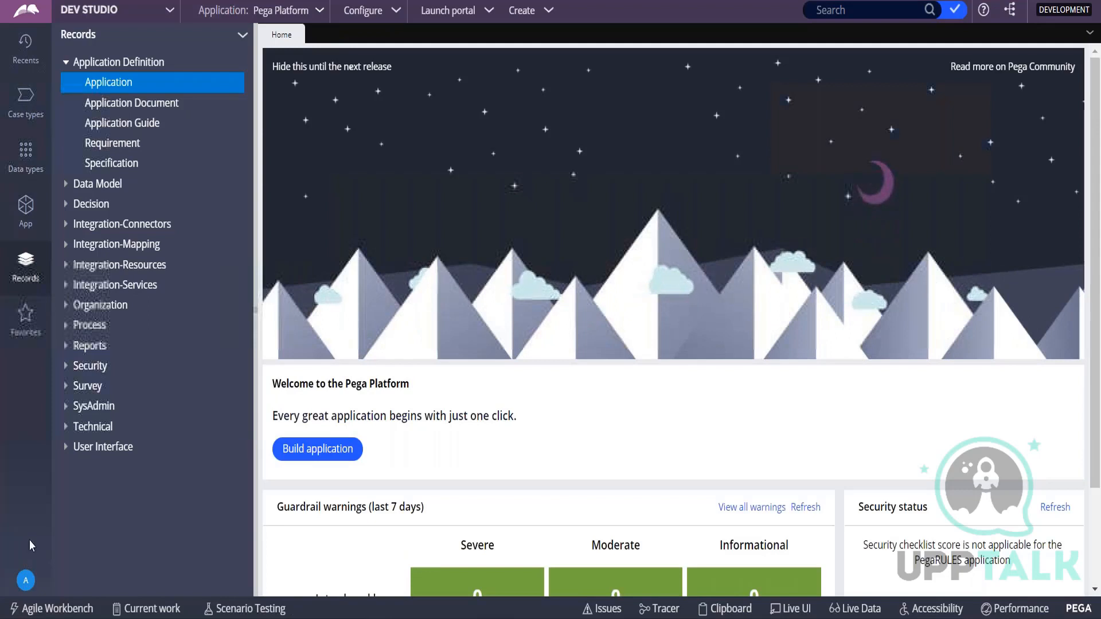
click(26, 580)
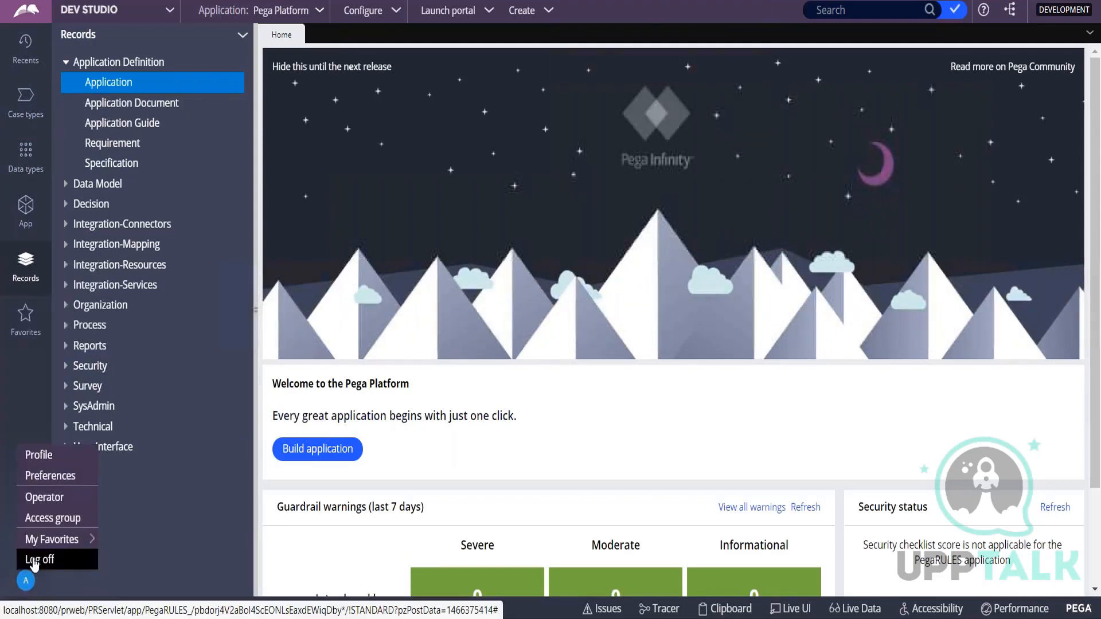
click(32, 560)
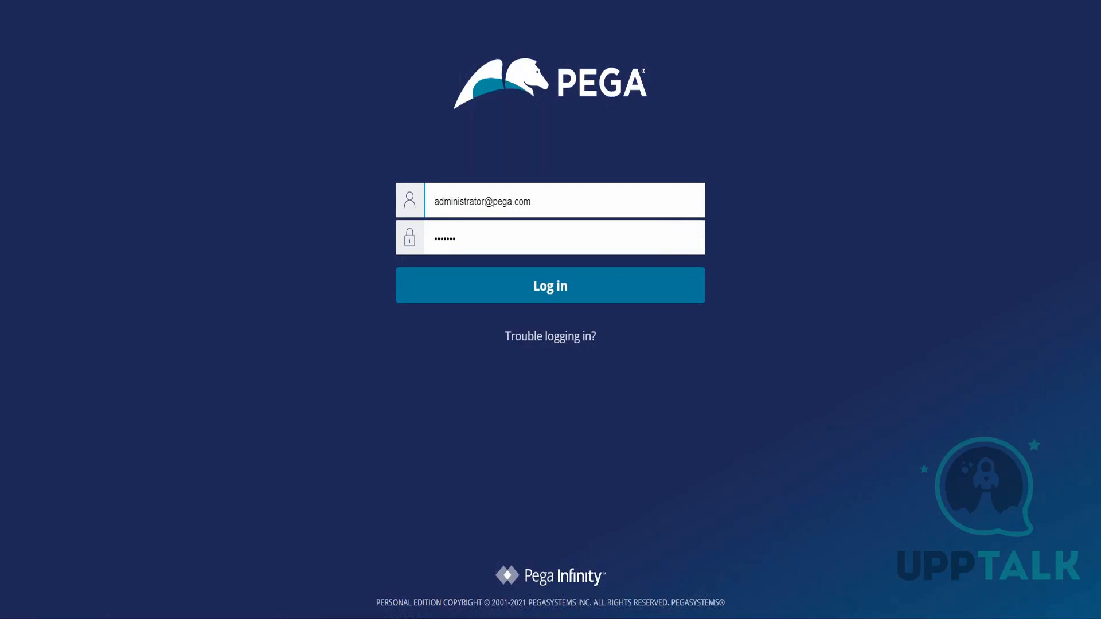
Replace the user name on the Pega login page with the administrator's user ID copied from Notepad.
key(alt+Tab)
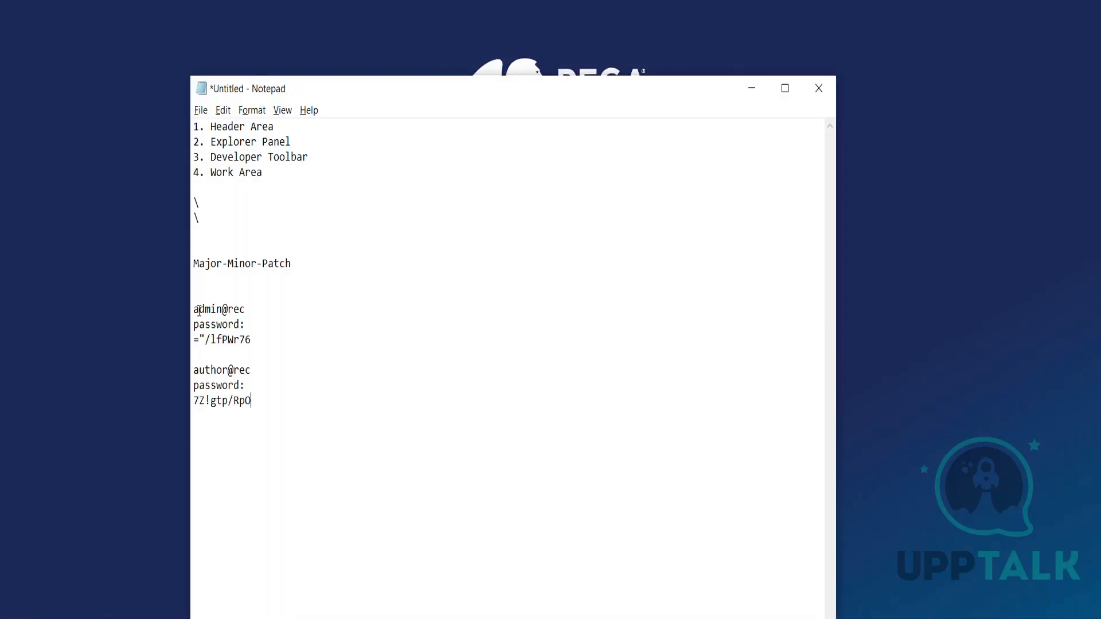
drag(197, 309, 246, 309)
key(ctrl+c)
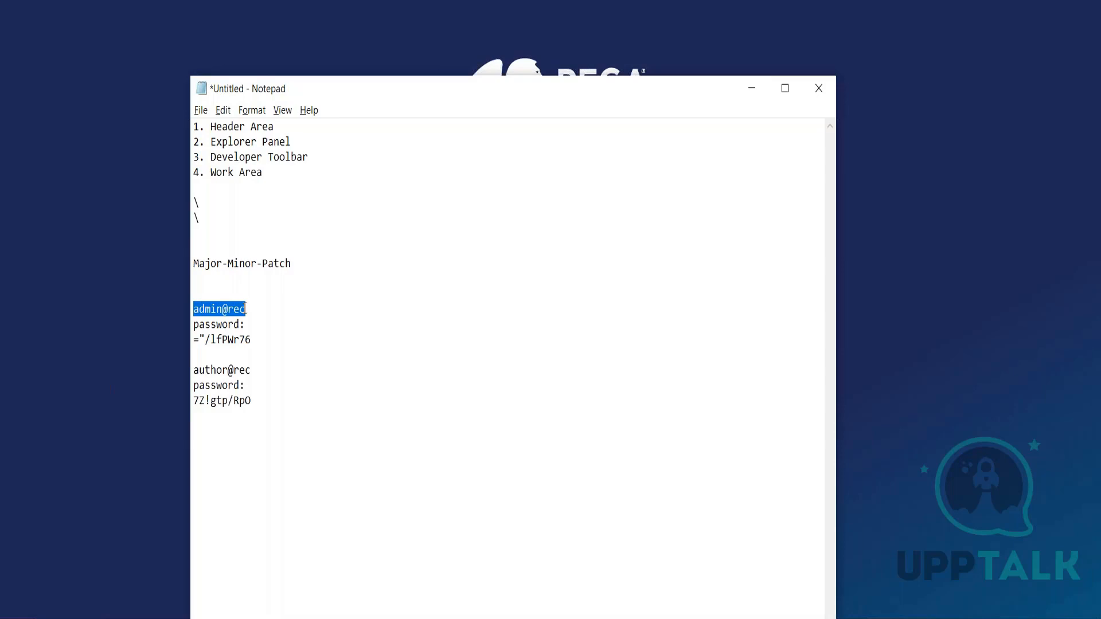
key(alt+Tab)
triple_click(487, 202)
key(BackSpace)
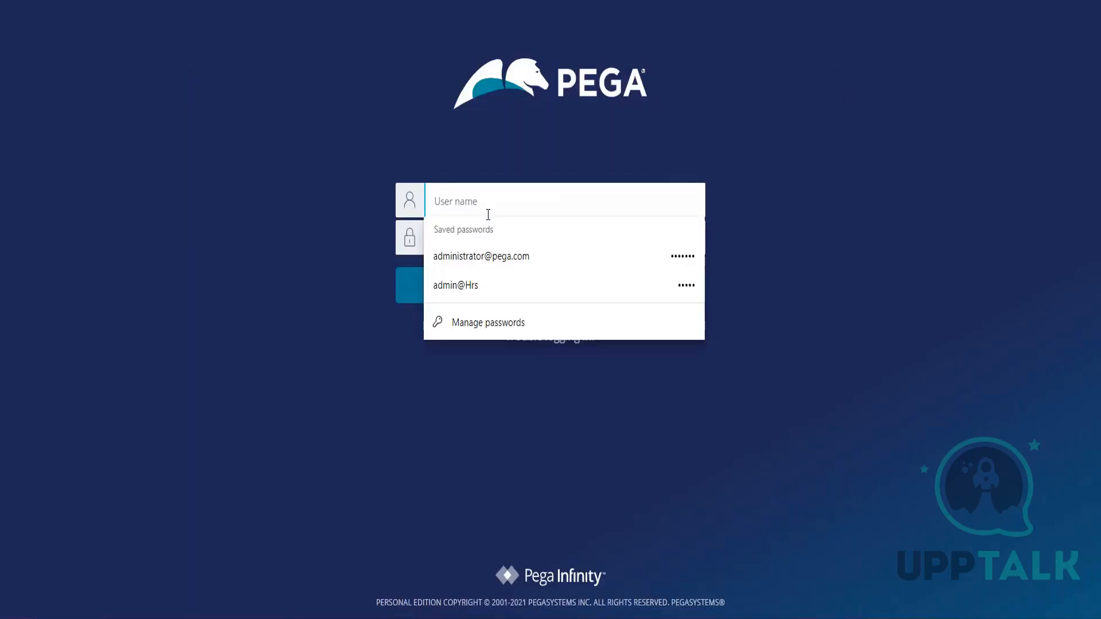
key(ctrl+v)
key(Tab)
Paste the new administrator's password from Notepad into the login page's password field and log in.
key(alt+Tab)
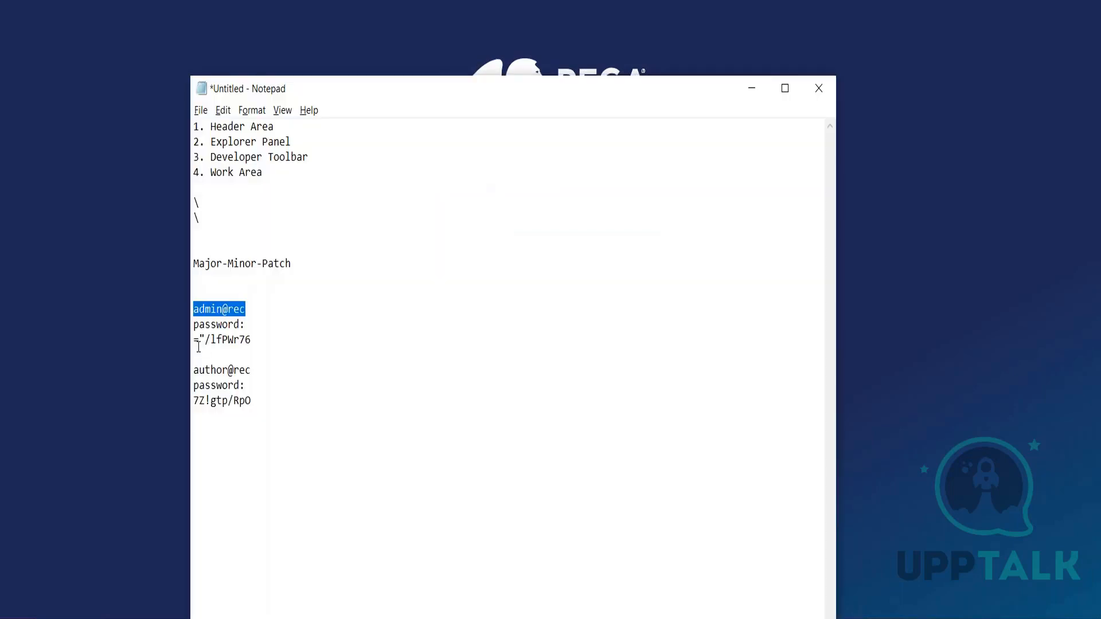
drag(195, 339, 255, 340)
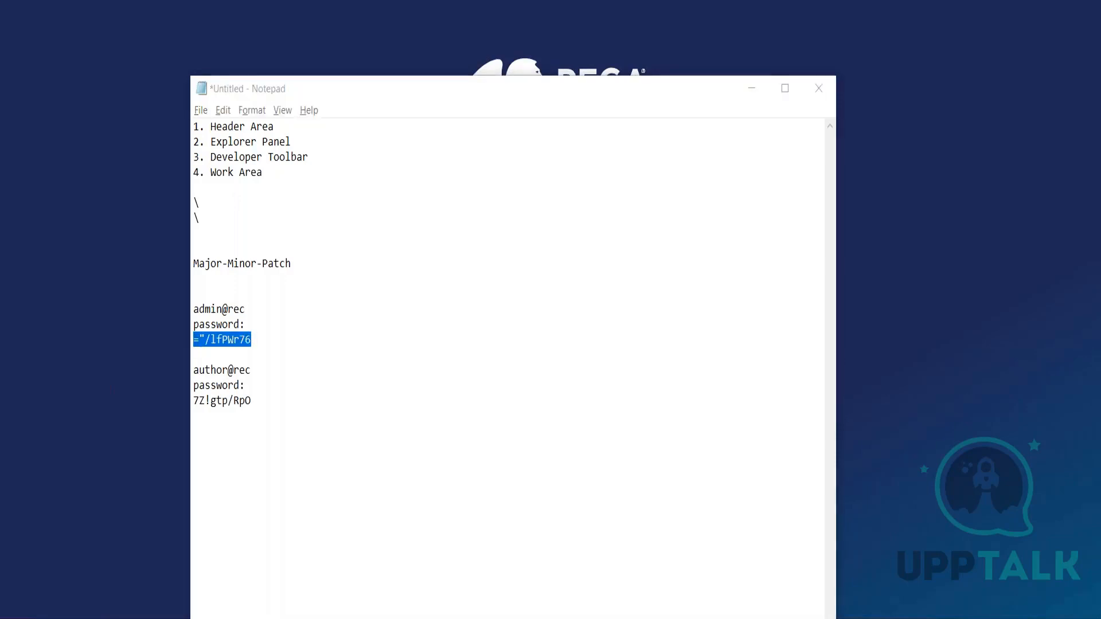
key(alt+Tab)
click(492, 249)
key(ctrl+v)
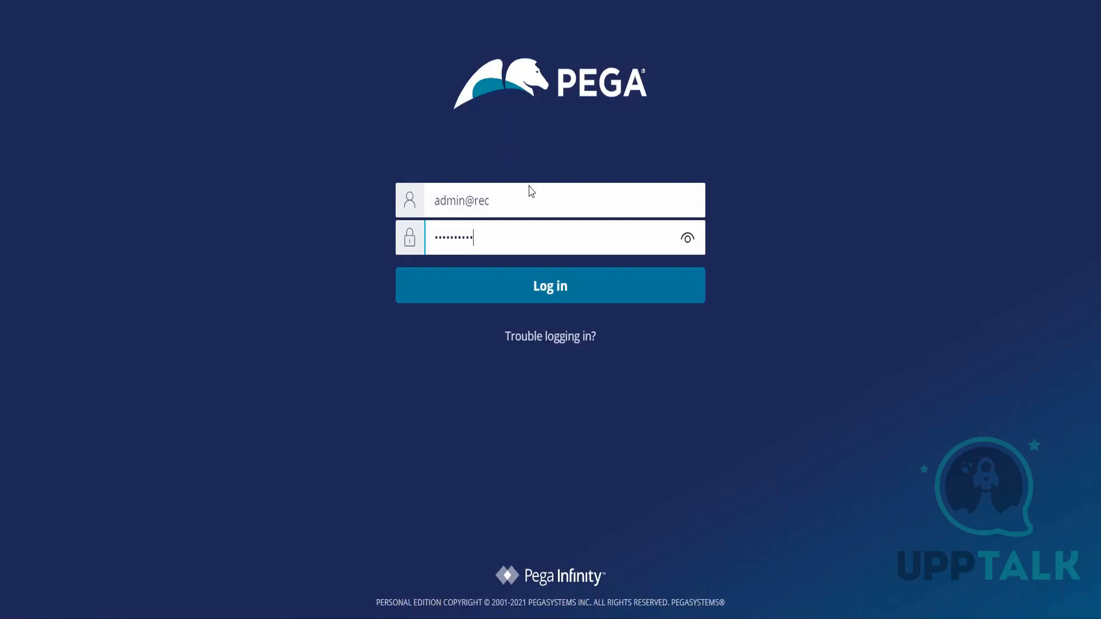
key(alt+Tab)
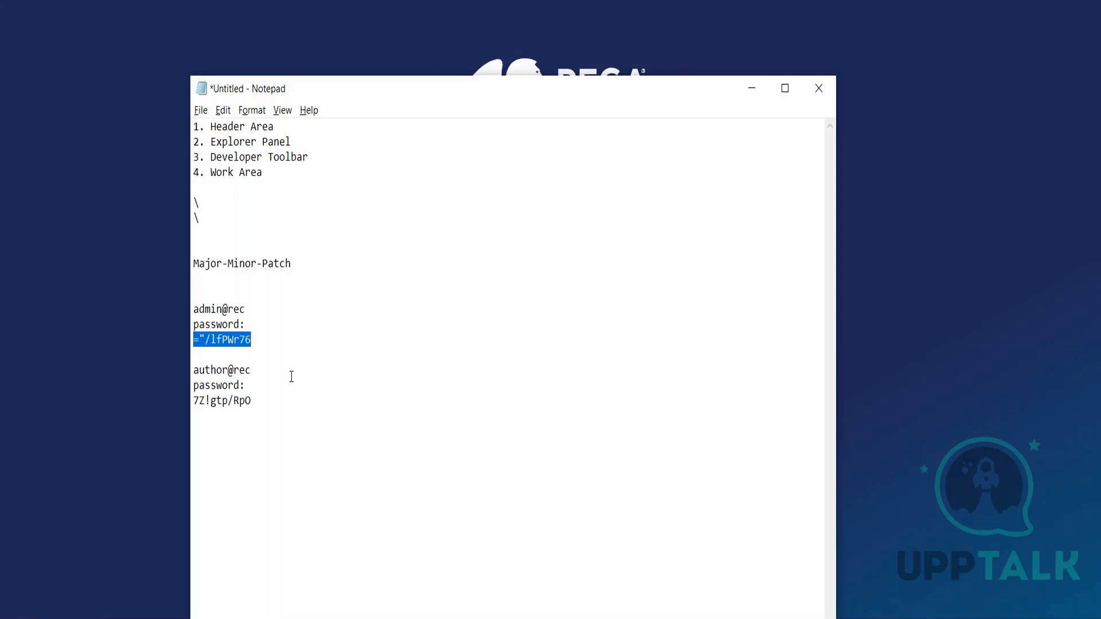
key(alt+Tab)
key(ctrl+v)
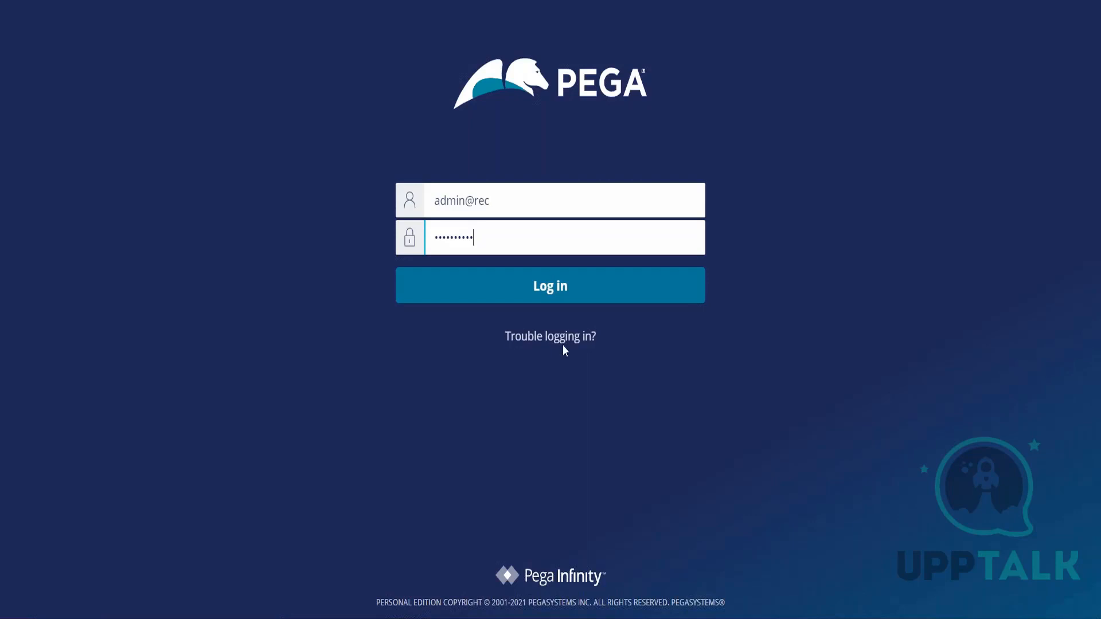
click(561, 293)
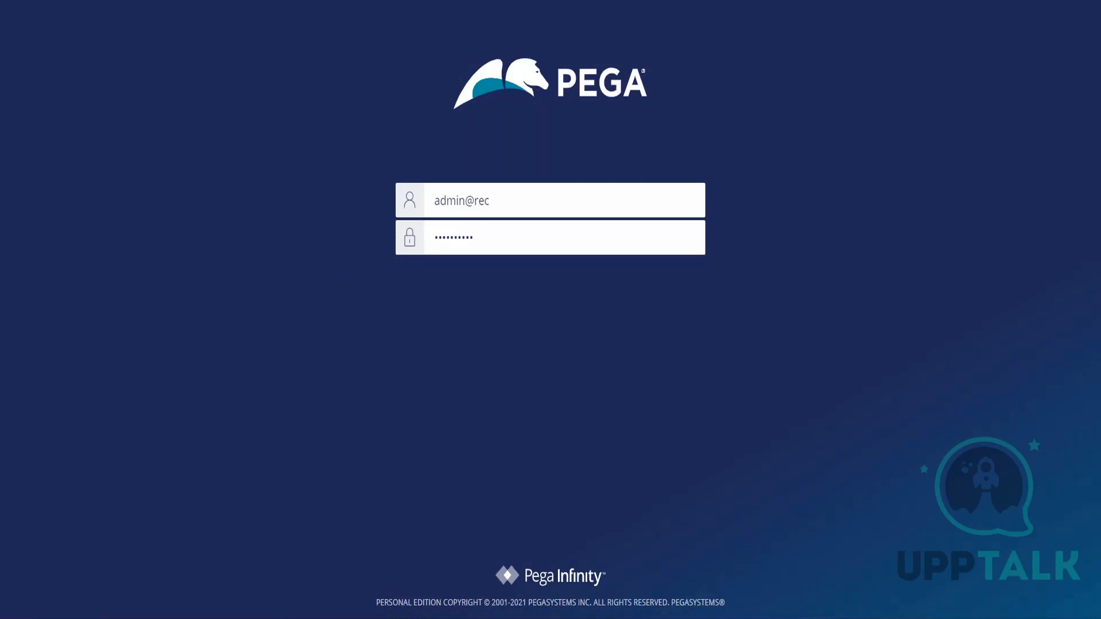
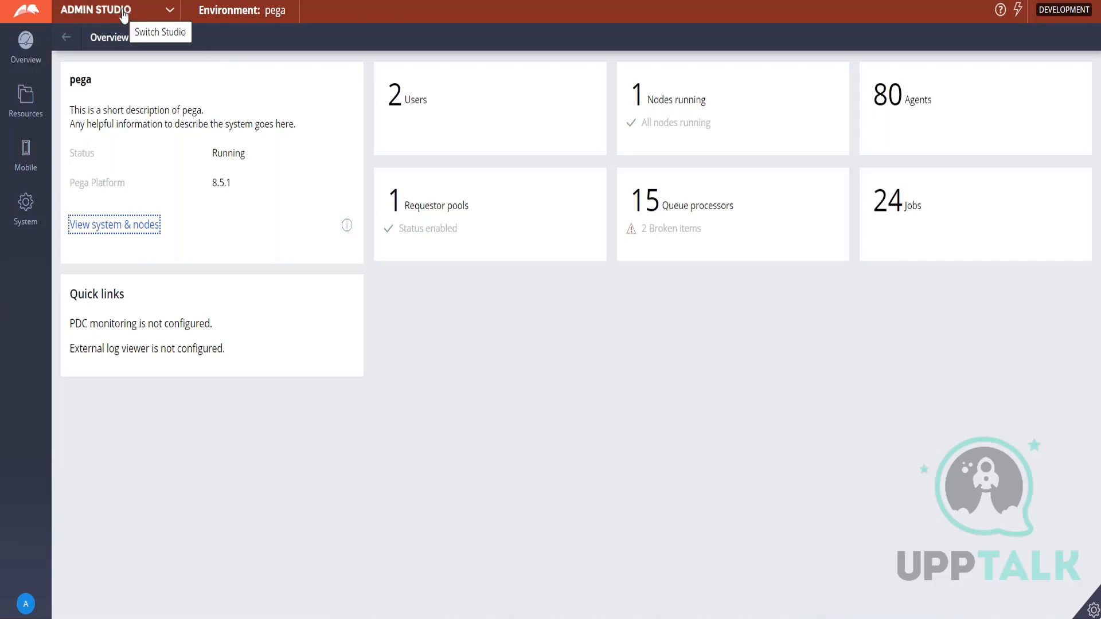
View the studios available to the administrator in the studio list and log off from the platform.
click(170, 10)
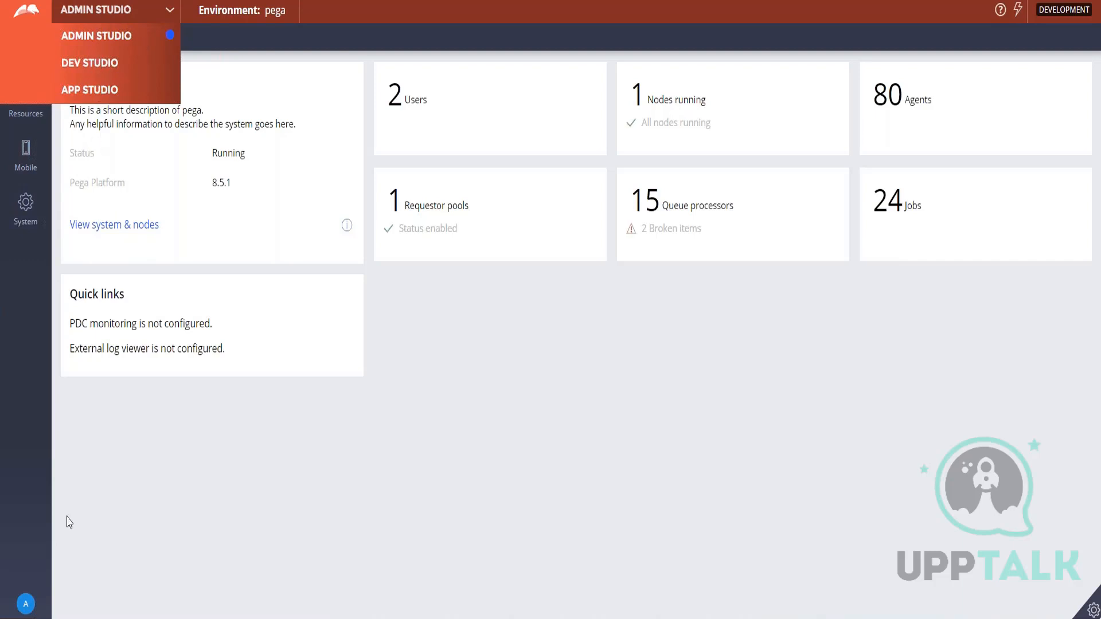
click(26, 605)
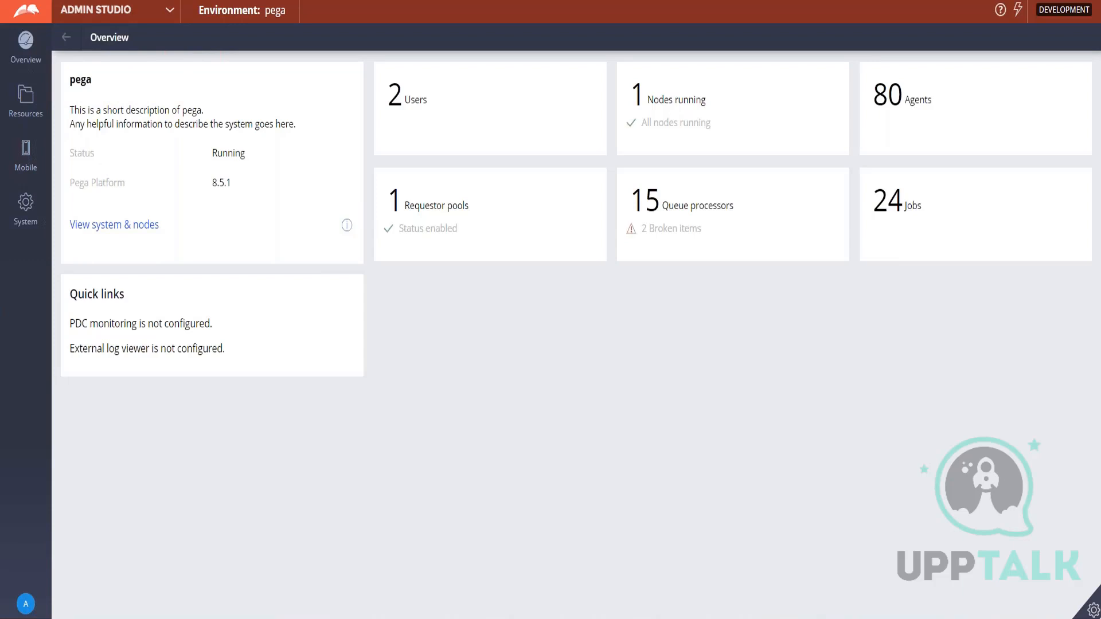
mouse_move(26, 602)
click(38, 580)
Replace the user name on the Pega login page with the author's user ID copied from Notepad.
key(alt+Tab)
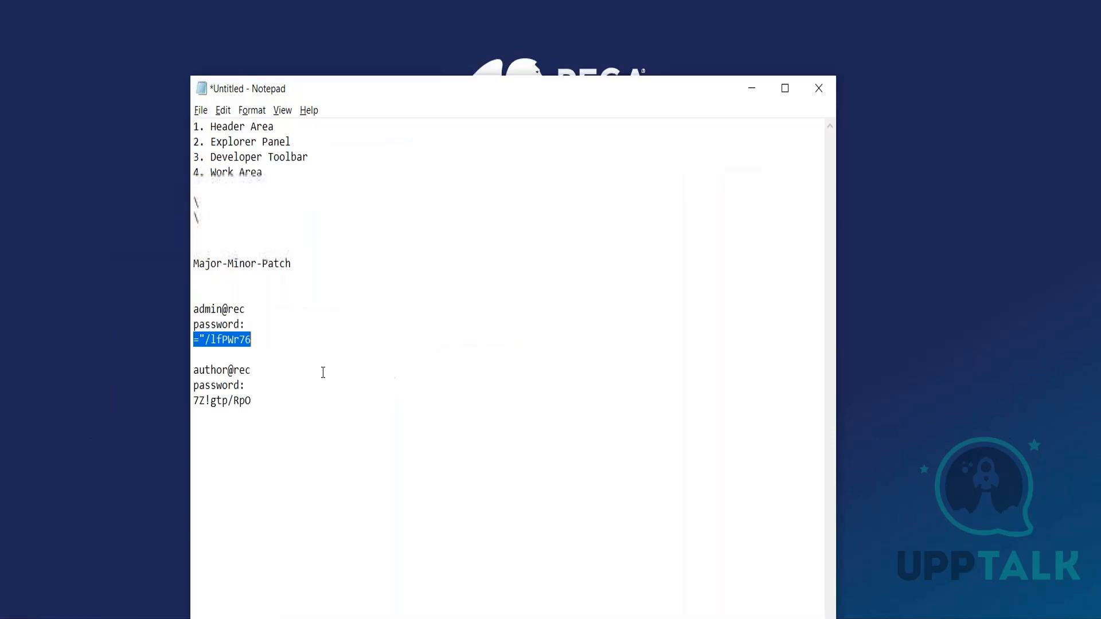
drag(194, 370, 252, 367)
key(ctrl+c)
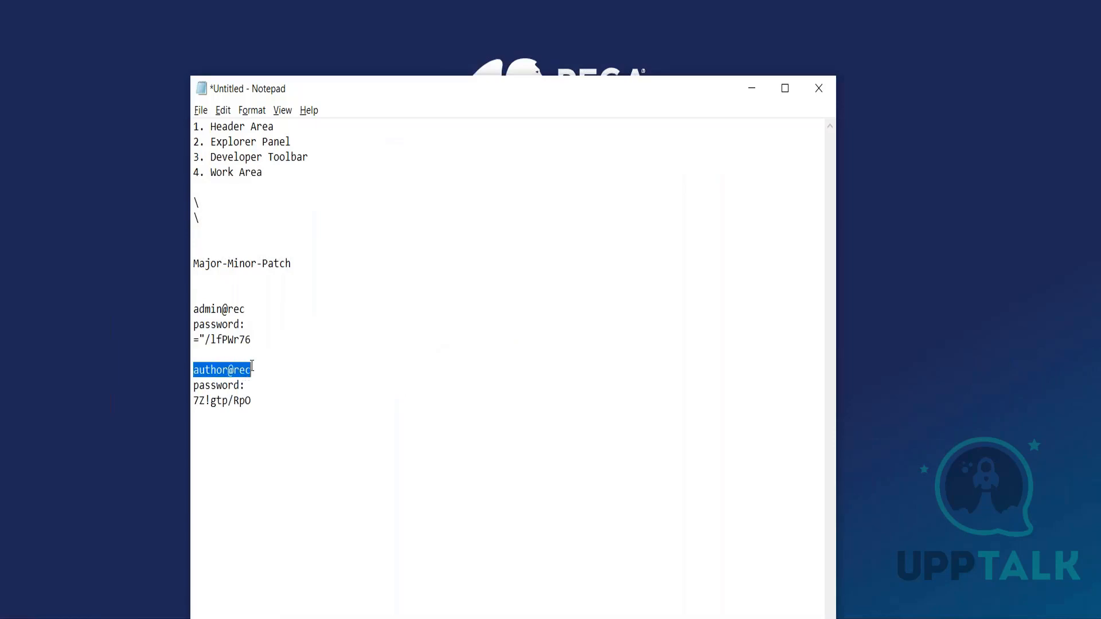
key(alt+Tab)
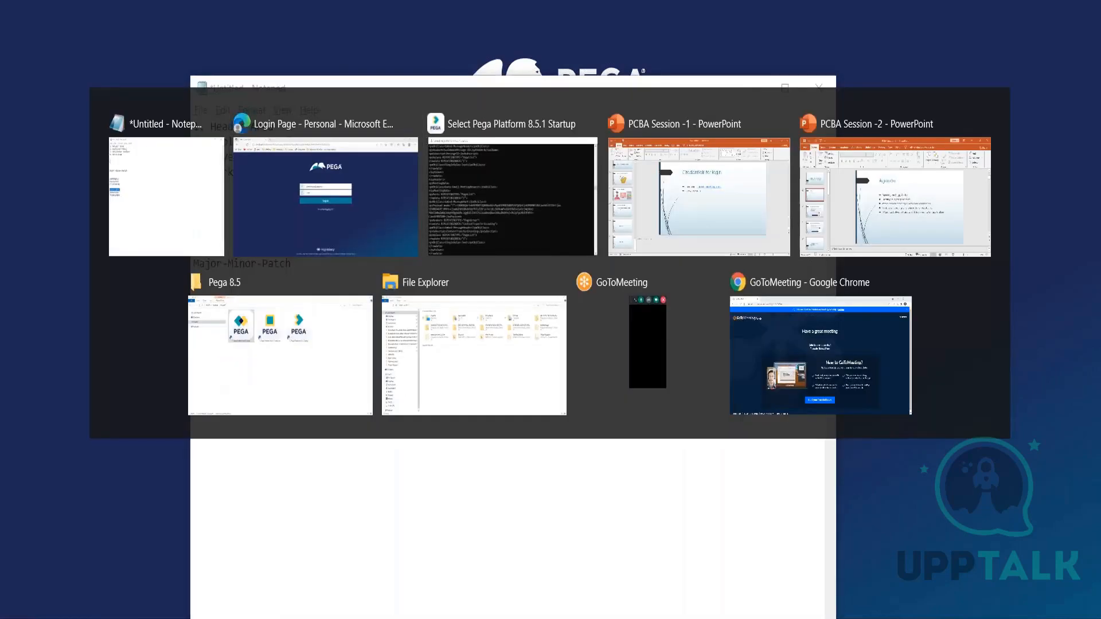
key(BackSpace)
key(ctrl+v)
key(Tab)
Copy the author's generated password from Notepad into the Pega login page's password field and log in.
key(alt+Tab)
drag(193, 400, 250, 400)
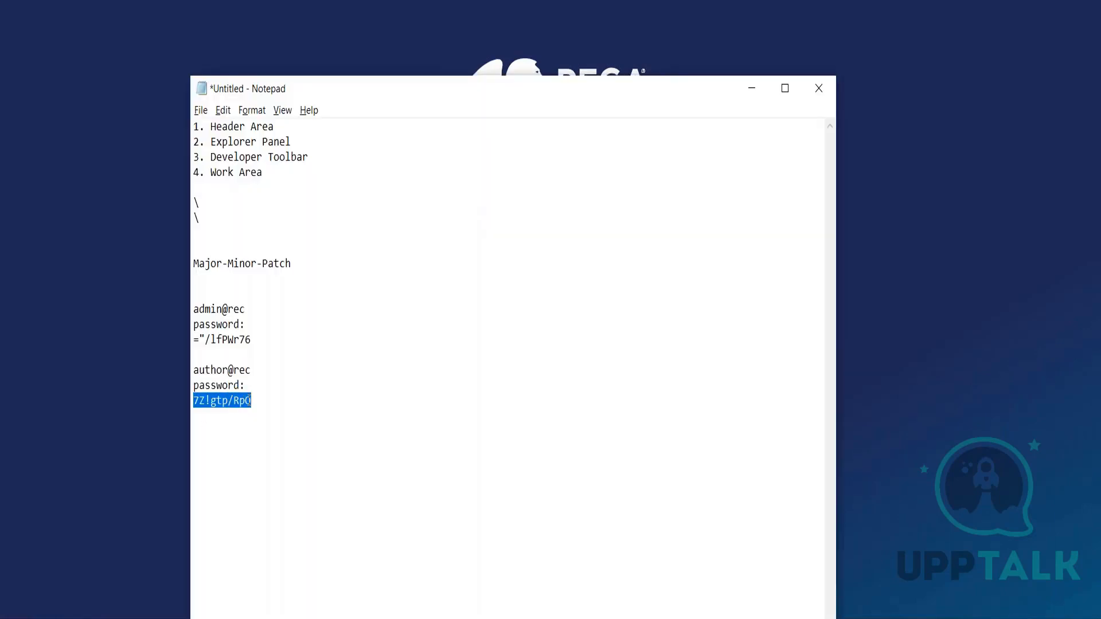
key(ctrl+c)
key(alt+Tab)
key(BackSpace)
key(ctrl+v)
key(Return)
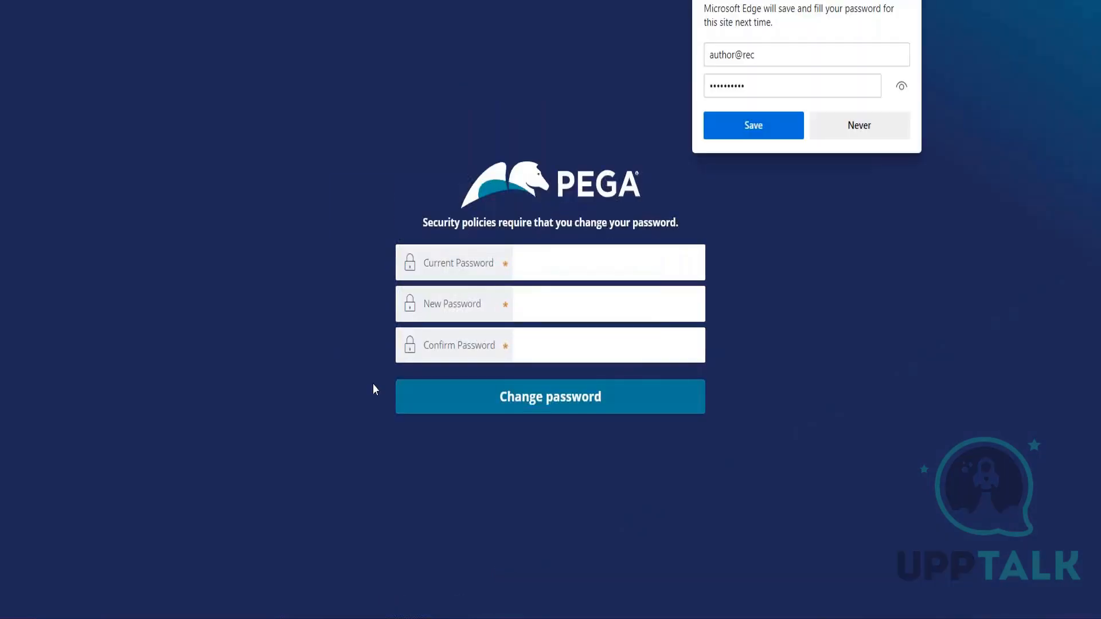
Paste the author's current password, enter and confirm a new password, and submit the required password change.
click(551, 247)
key(ctrl+v)
key(Tab)
text(•••••)
key(Tab)
text(•••••)
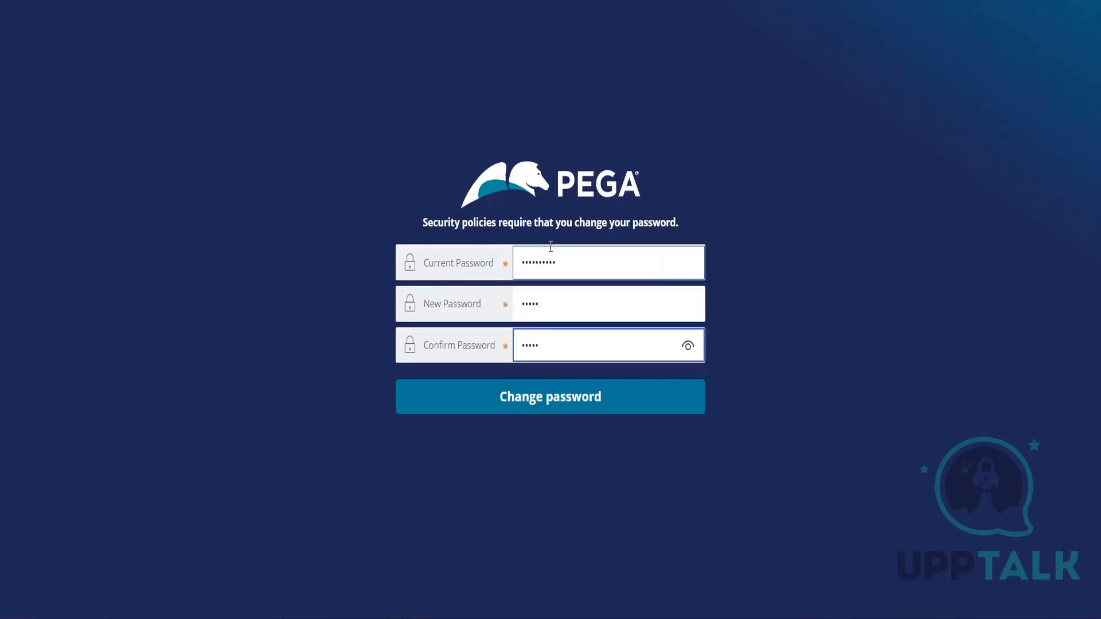
click(551, 396)
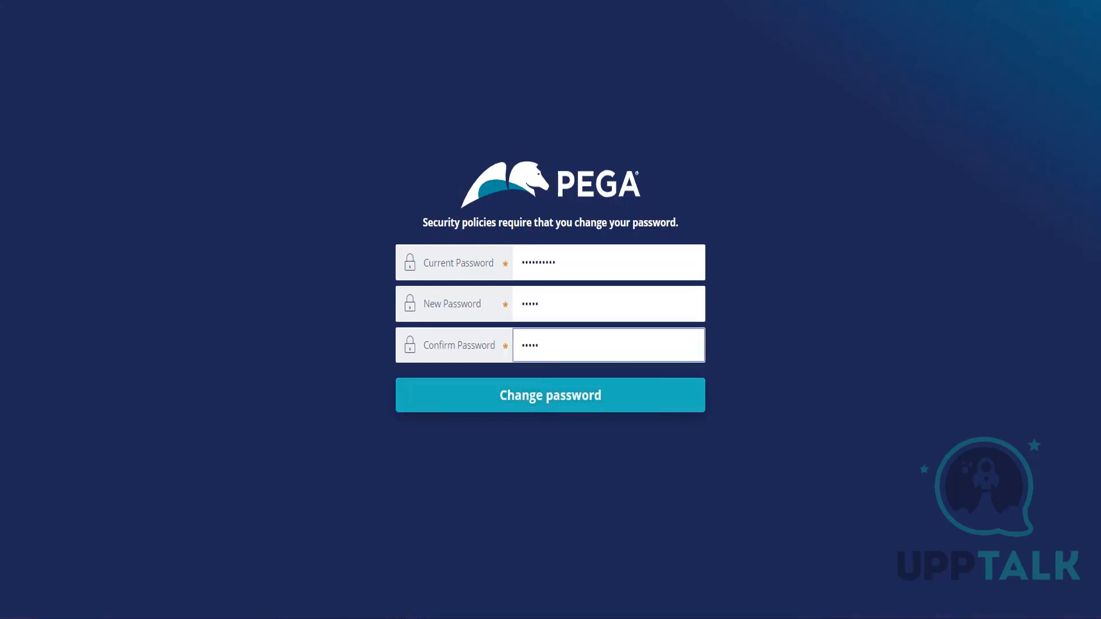
click(552, 397)
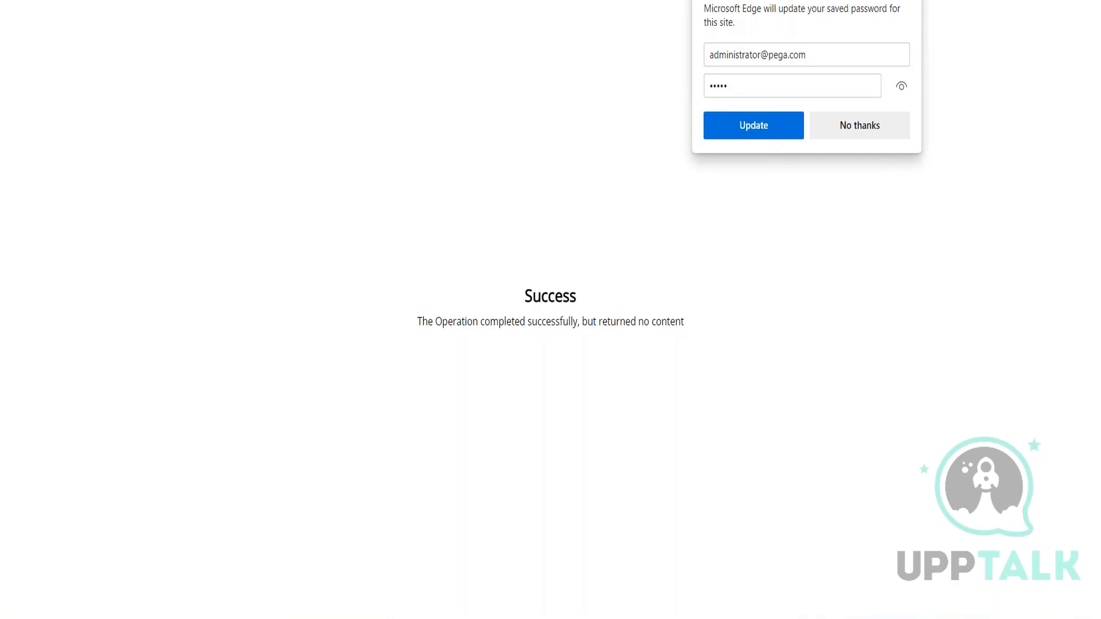
Reload the application from localhost:8080/prweb/PRServlet/app/recruitment_/ and view the studios available to the author.
key(BackSpace)
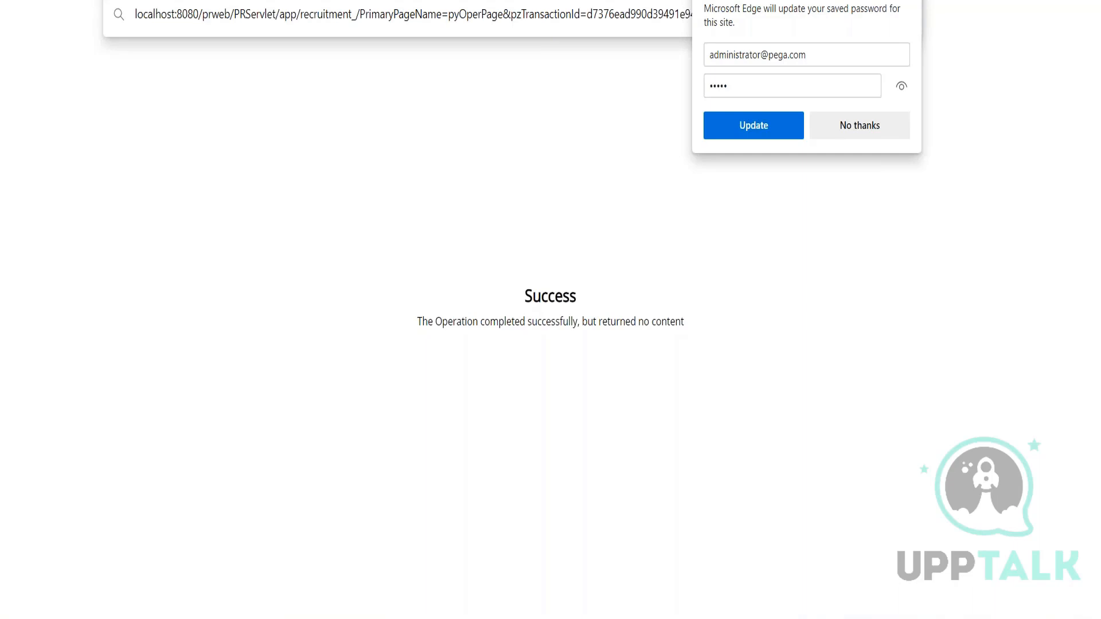
key(BackSpace)
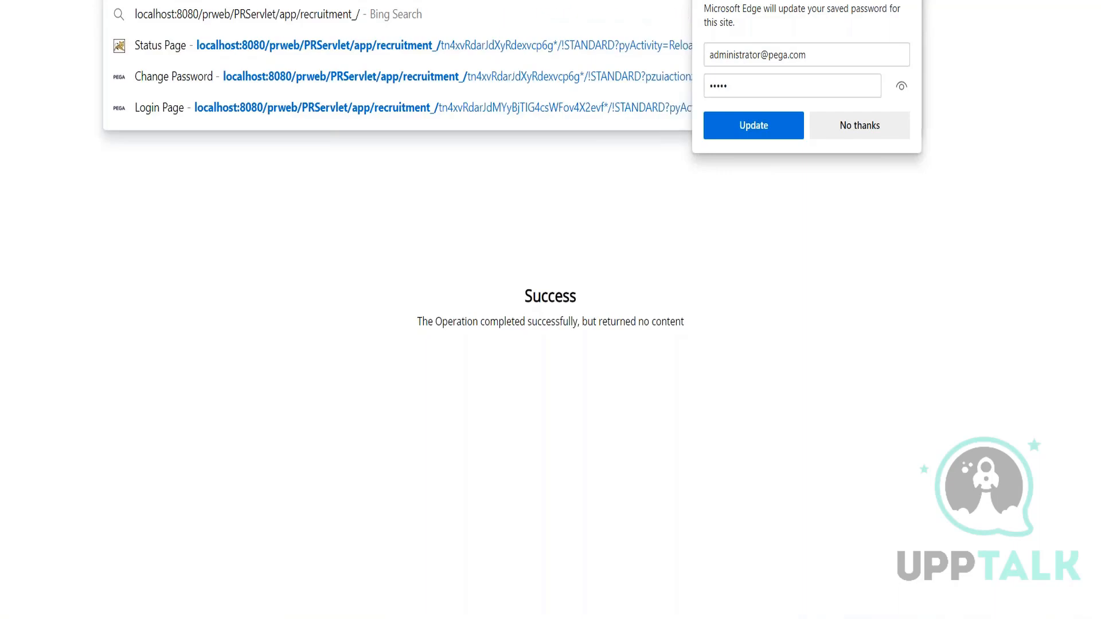
key(Return)
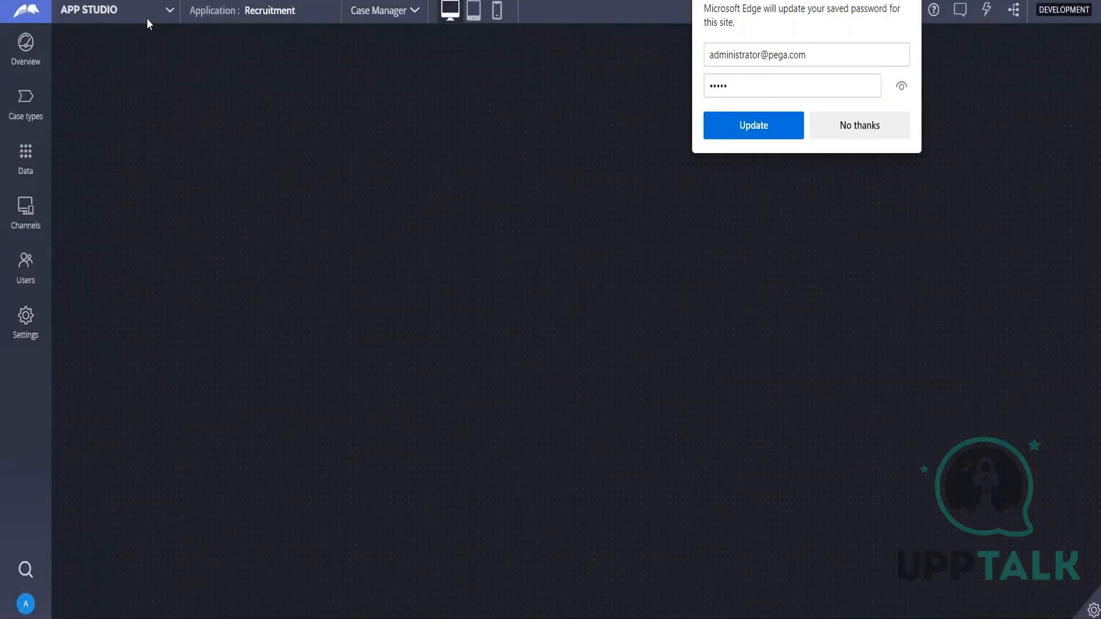
click(171, 14)
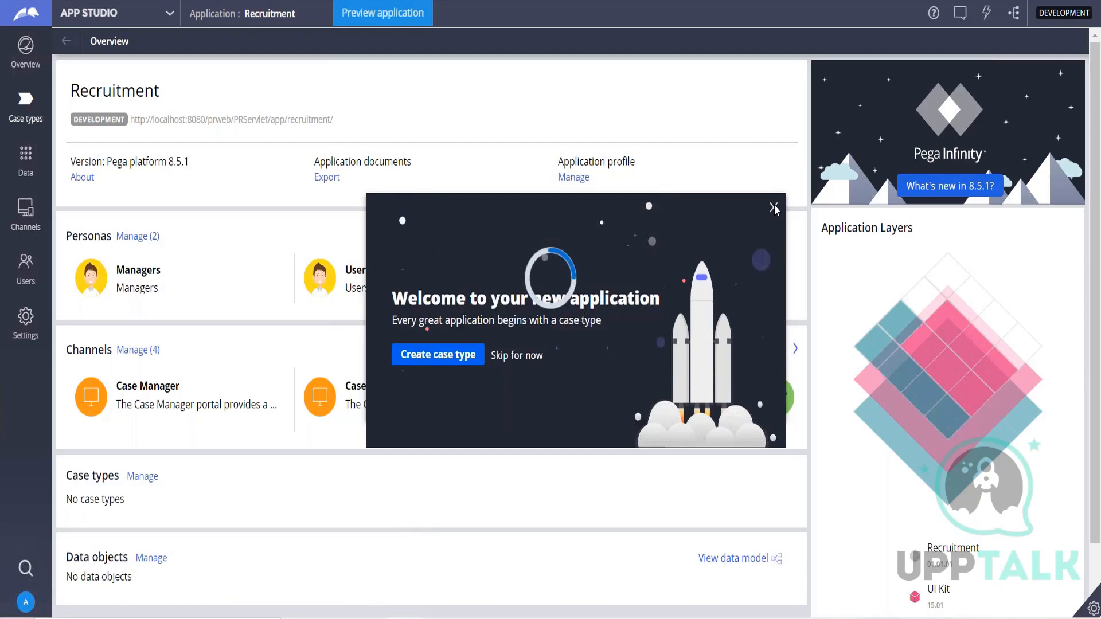
click(115, 14)
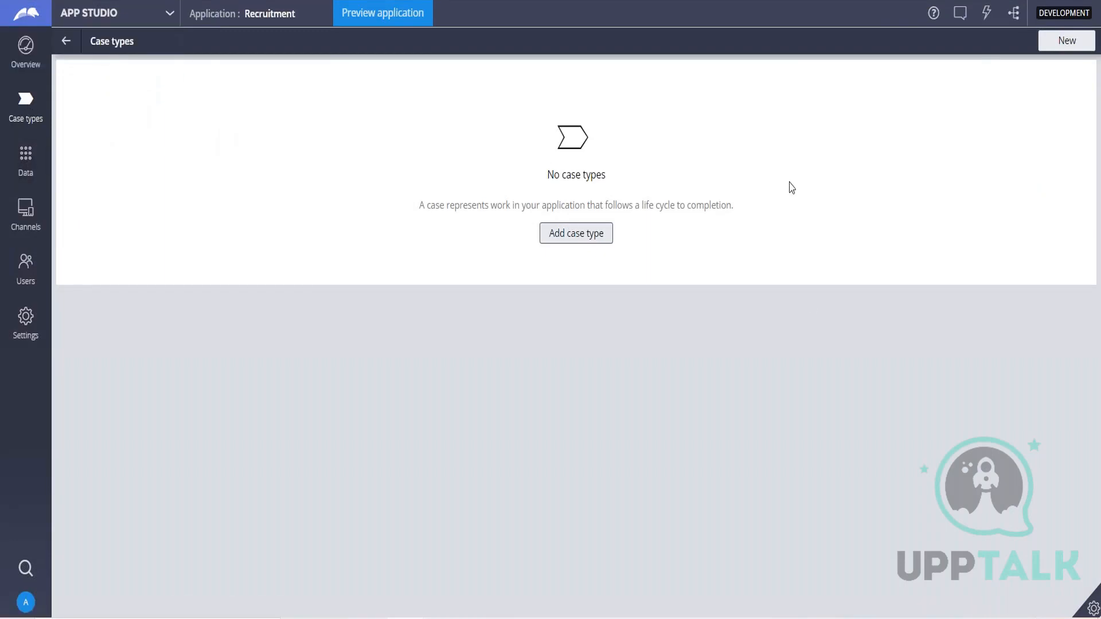
Add a case type named Recruitment to the application, without a spreadsheet data model.
click(571, 234)
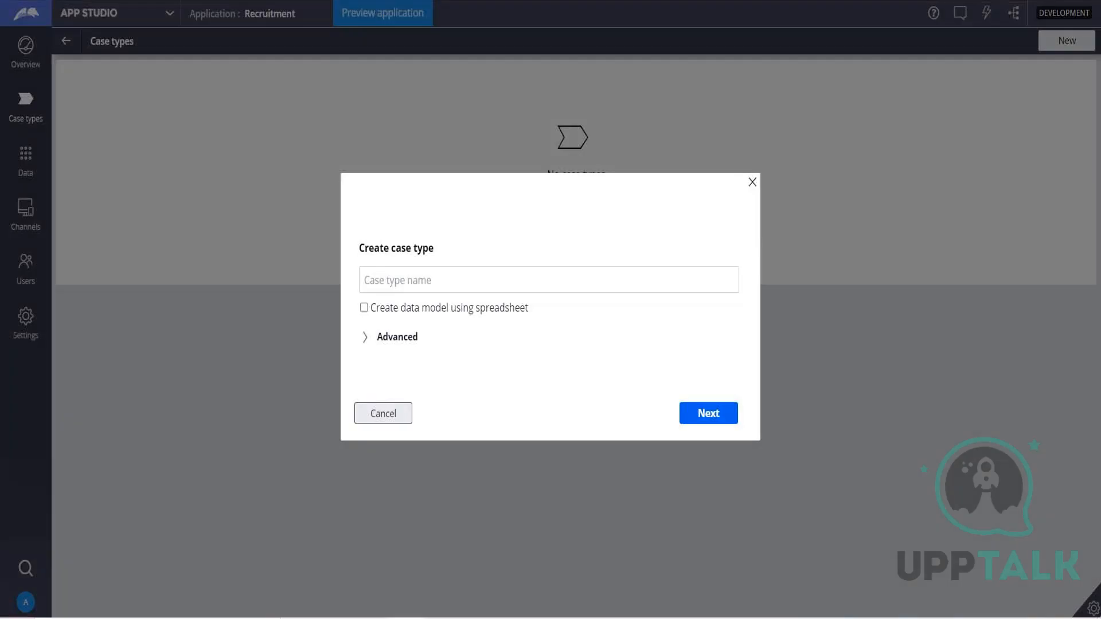
click(471, 277)
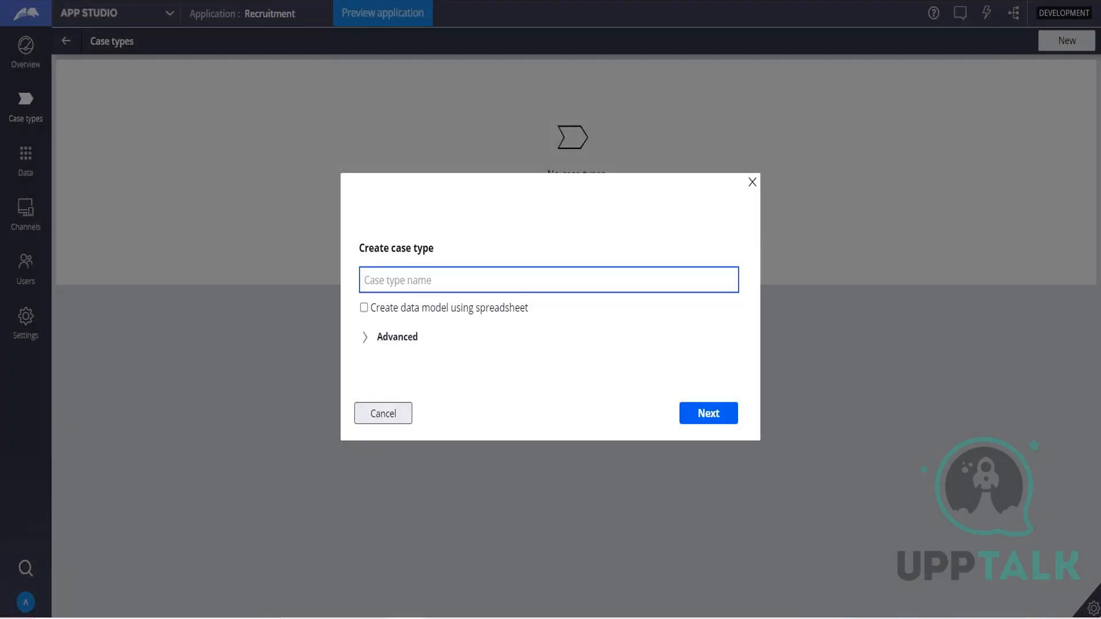
text(Recruitment)
click(407, 618)
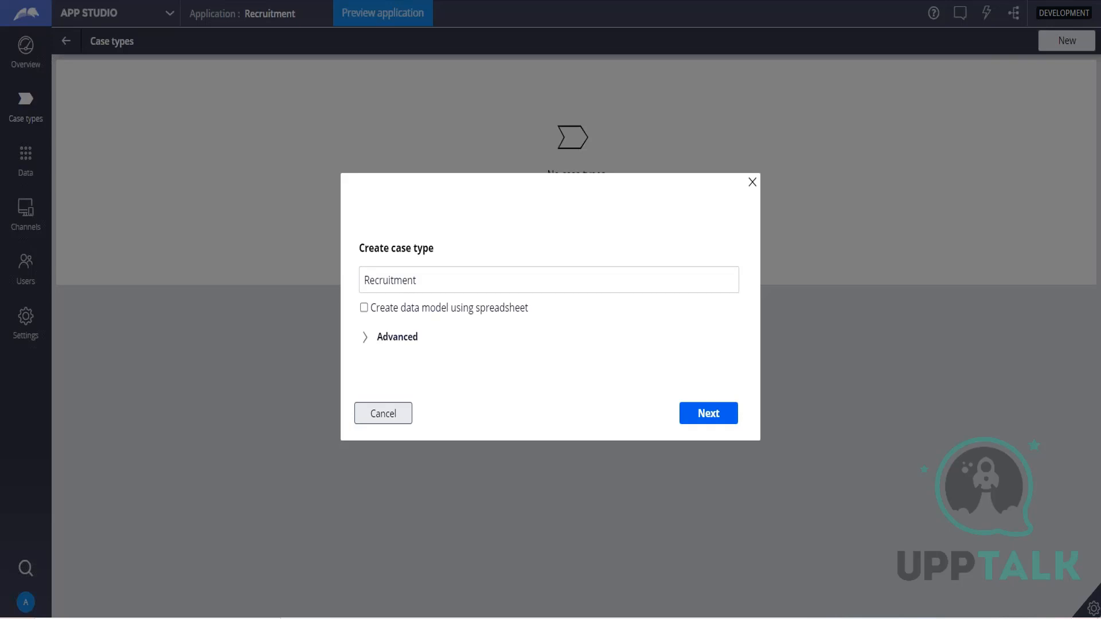
click(707, 417)
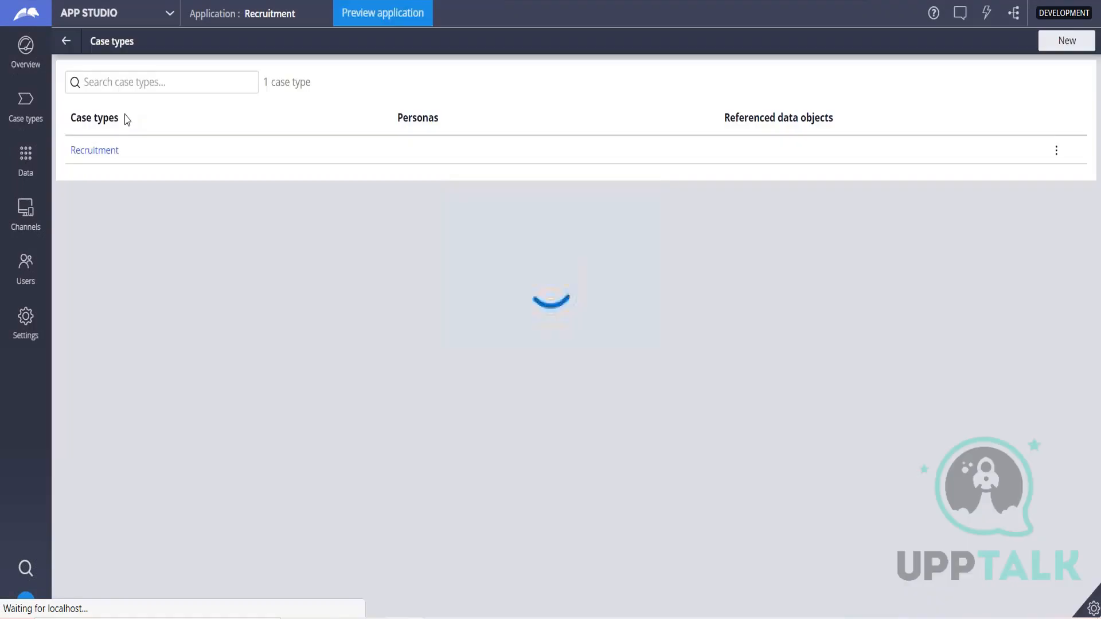
Create a second case type named Onboarding from the application's list of case types.
click(146, 374)
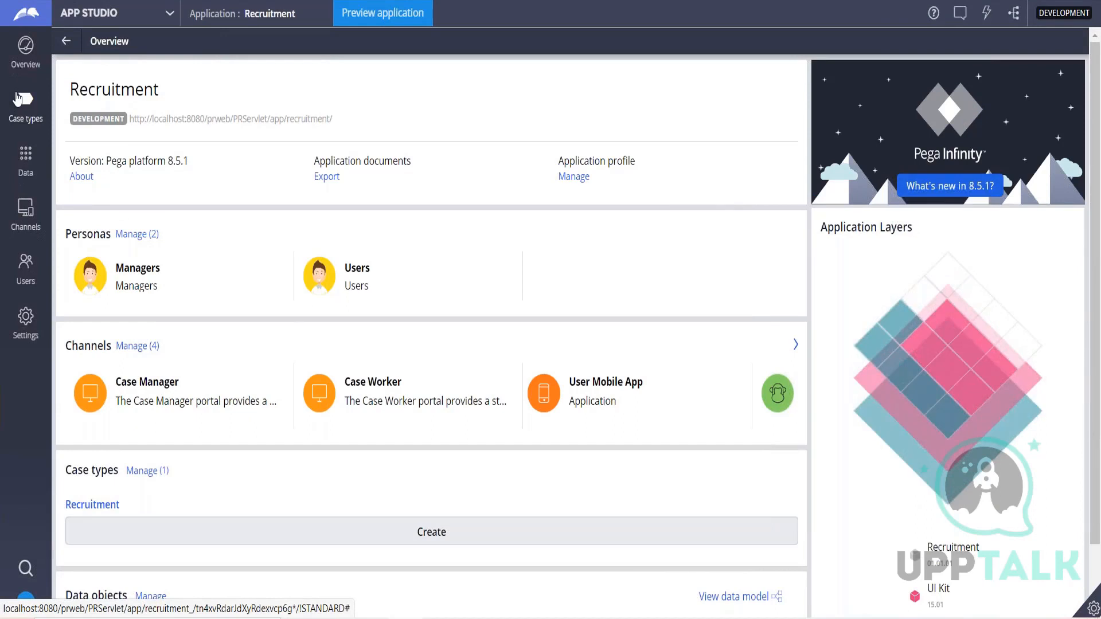
click(26, 112)
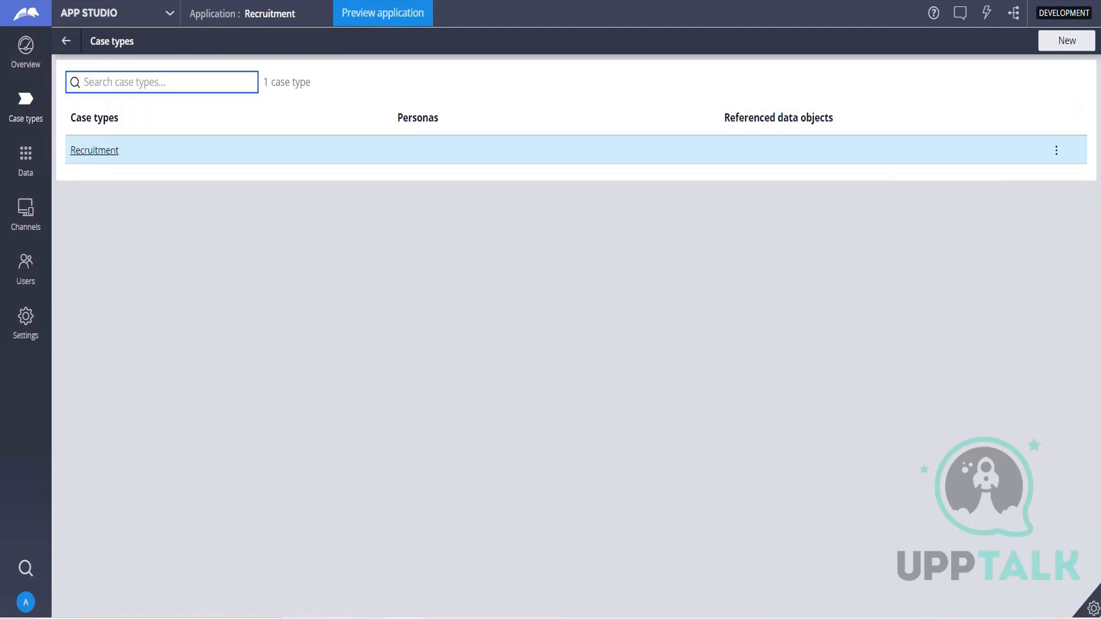
click(1066, 40)
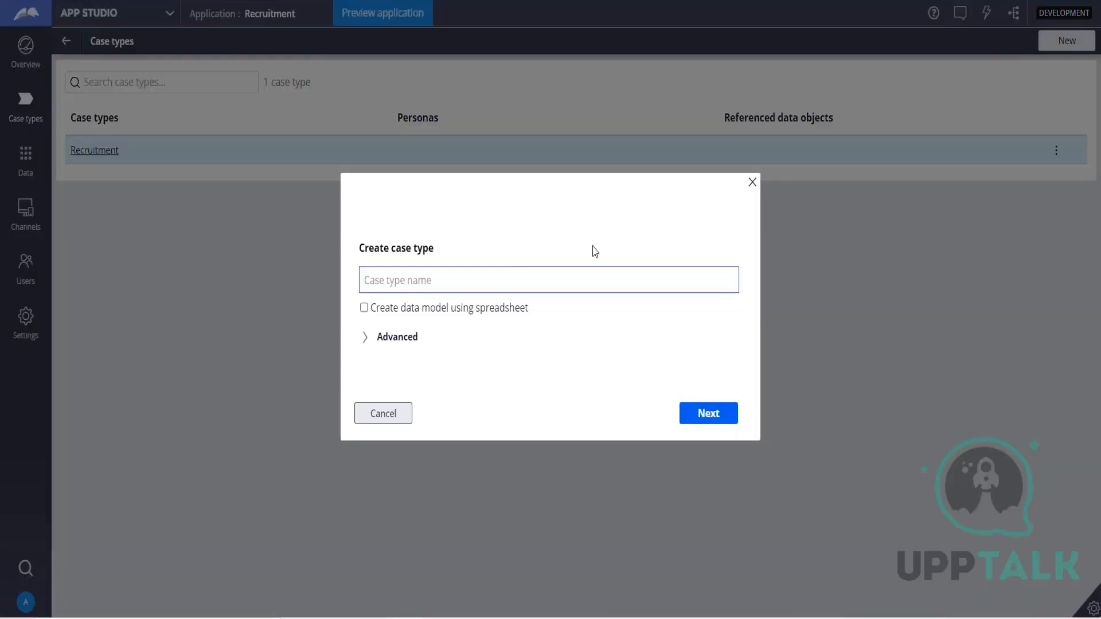
click(510, 279)
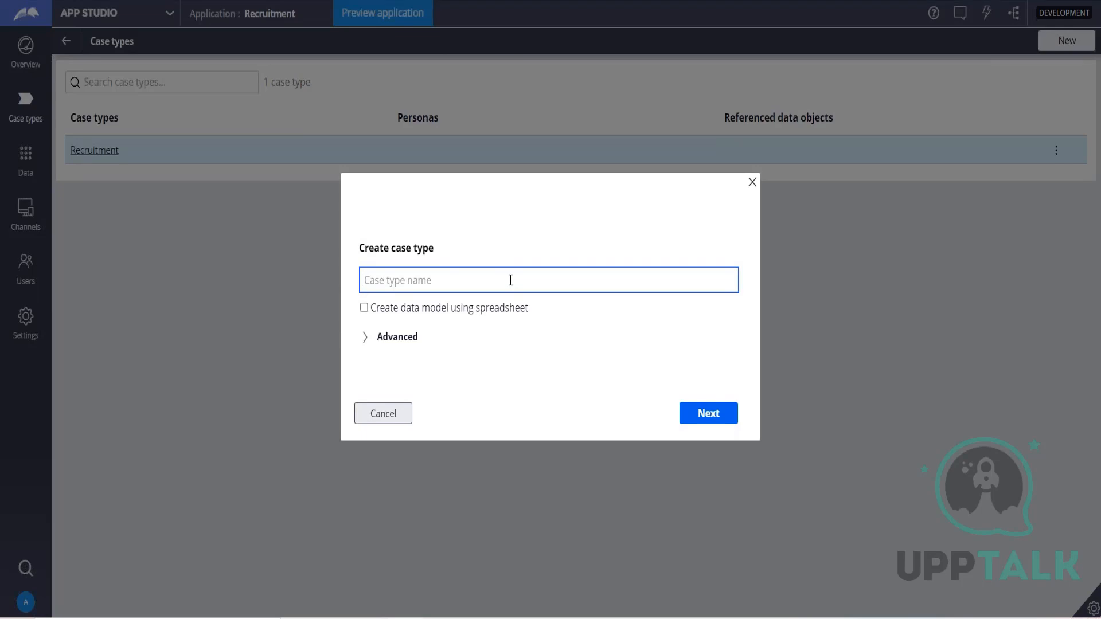
text(Onboarding)
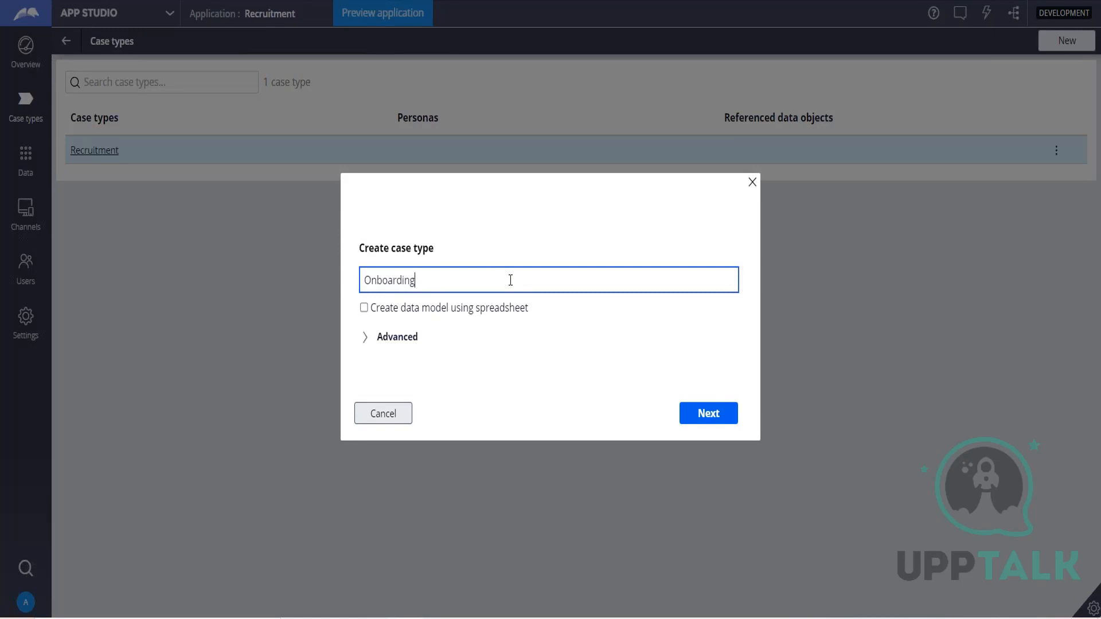
click(719, 416)
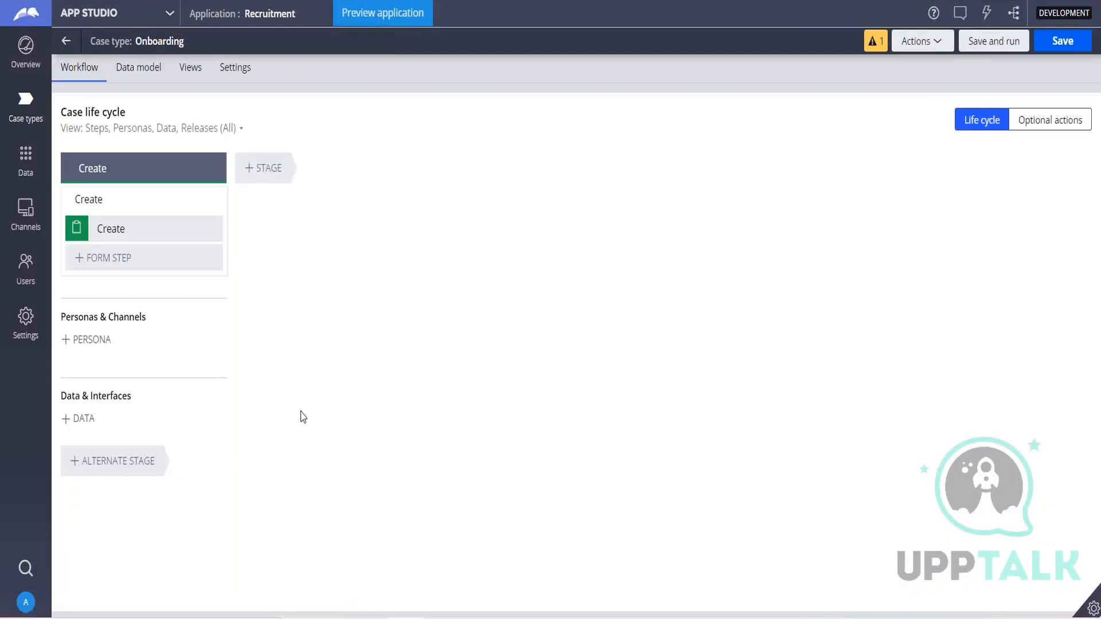
Save the Onboarding case type and return to the list of case types.
click(1042, 46)
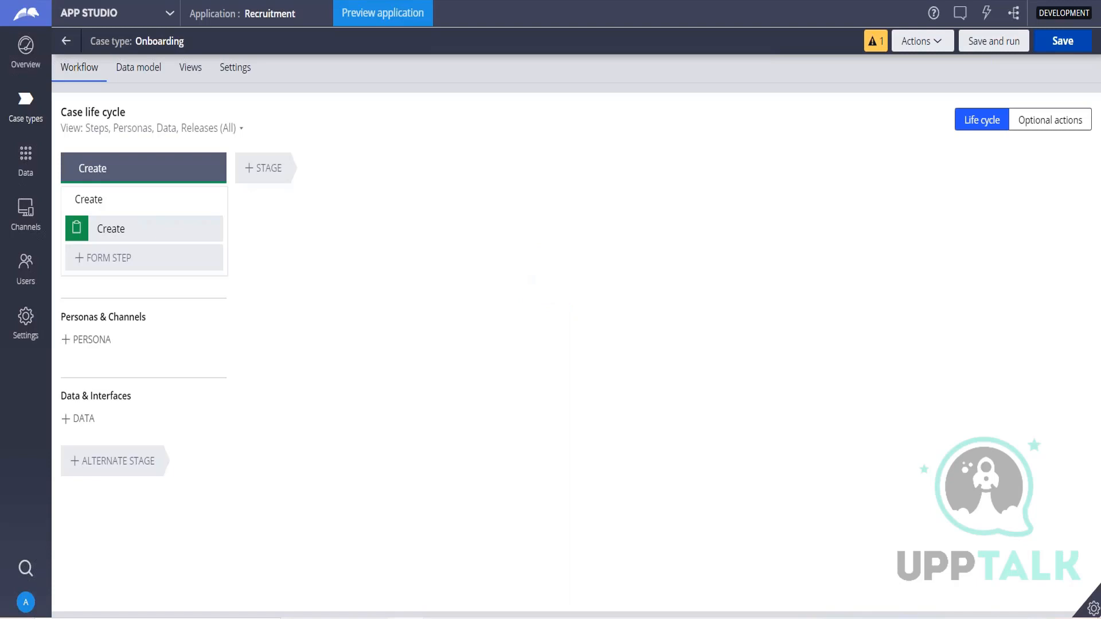
click(1062, 41)
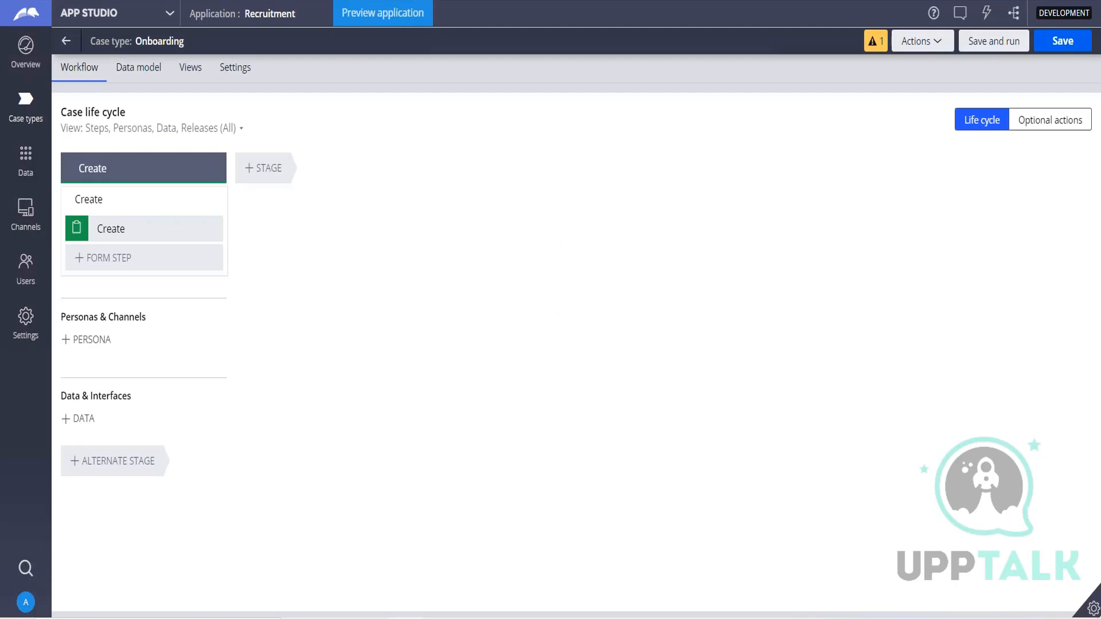
click(31, 126)
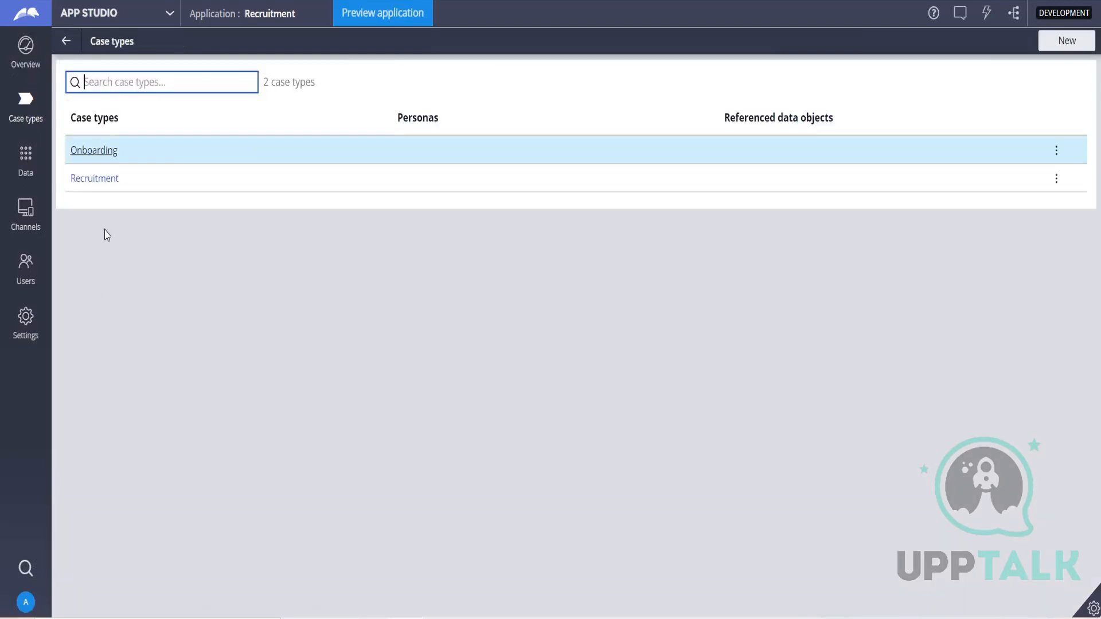
Log off the author from App Studio.
click(26, 607)
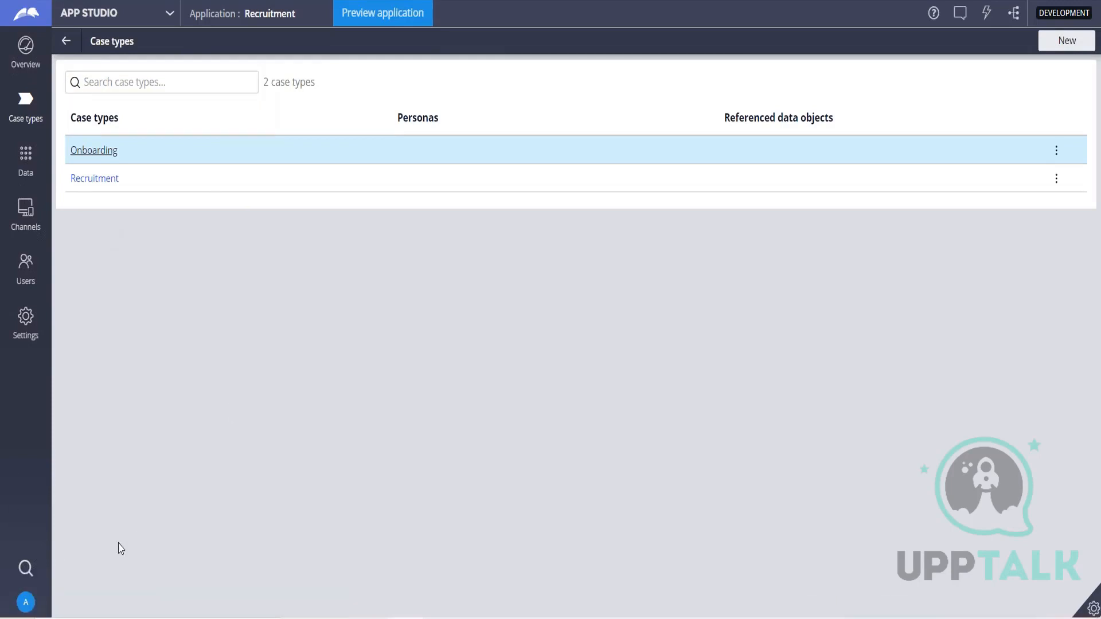
click(26, 601)
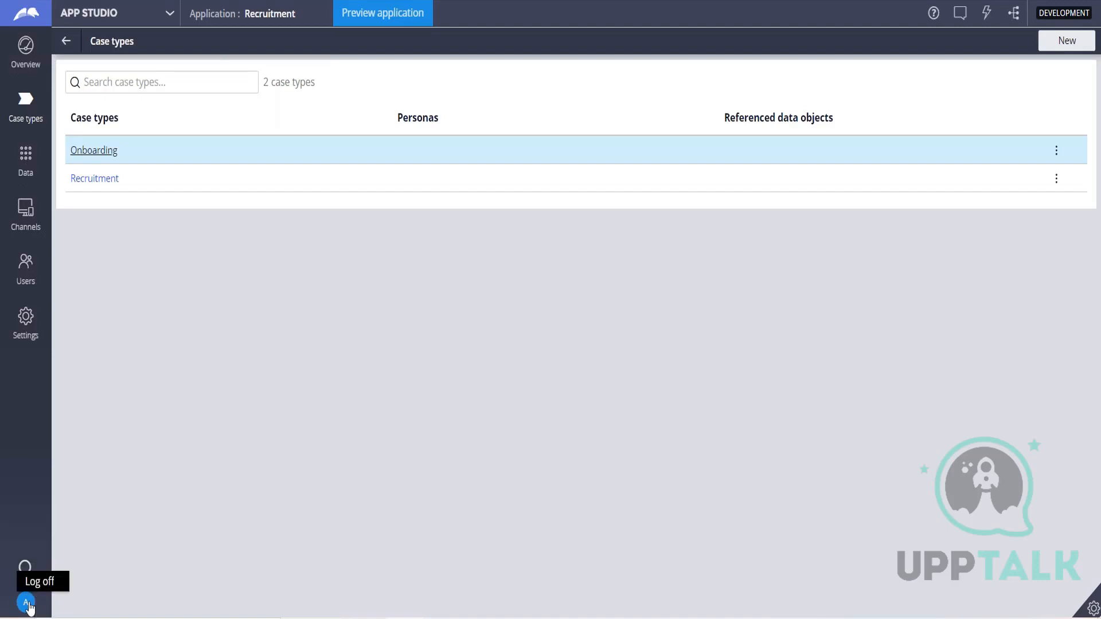
click(39, 583)
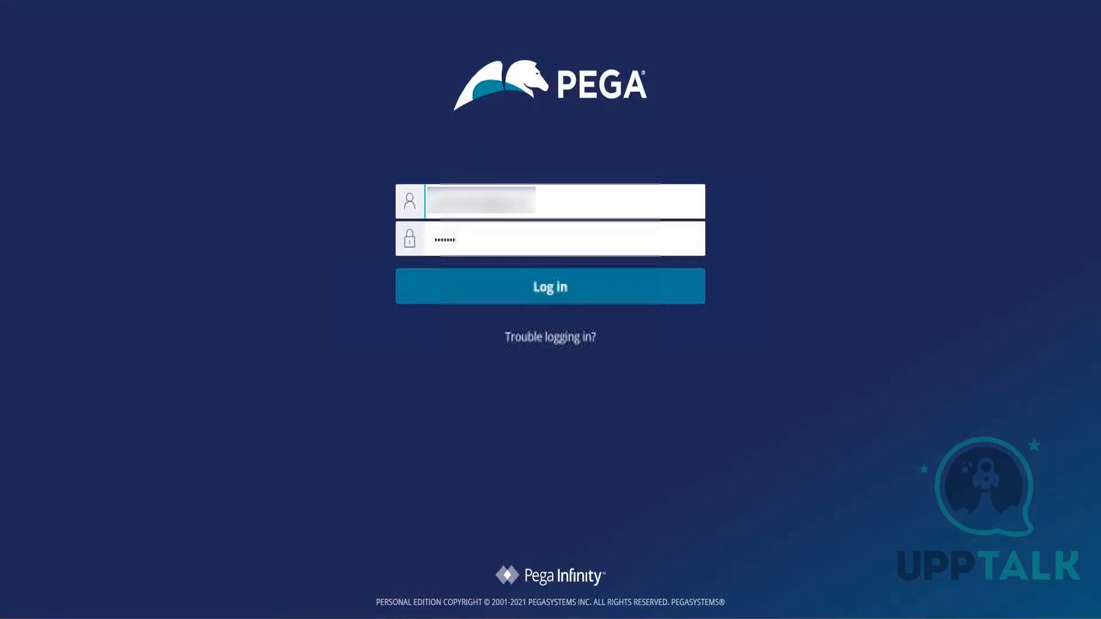
Log in as the platform administrator by entering the administrator user name and the account password.
double_click(567, 211)
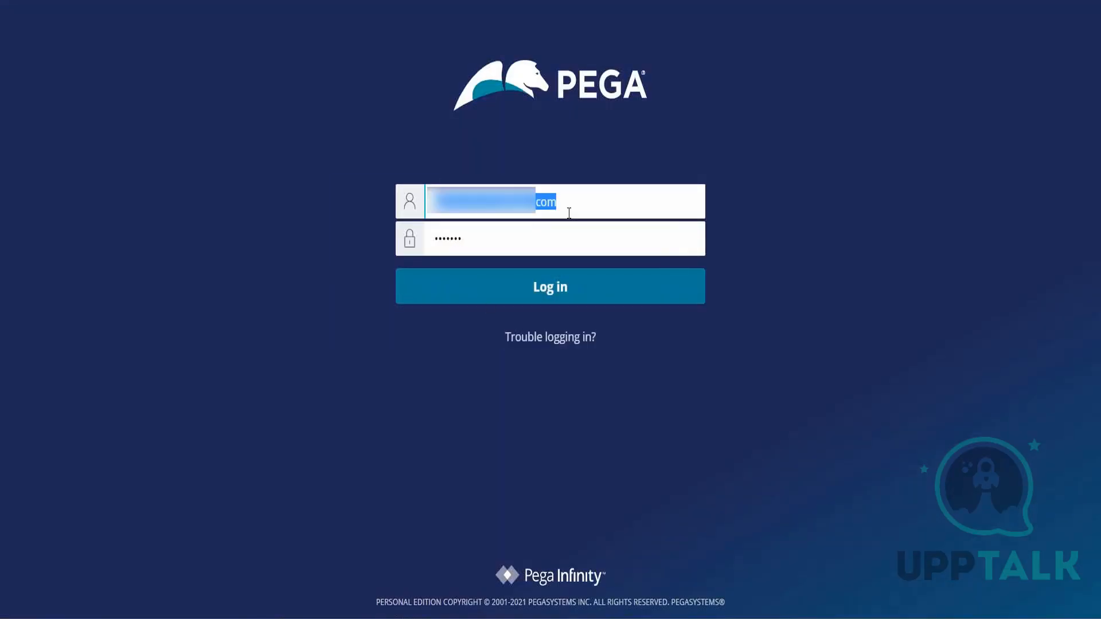
text(adminis)
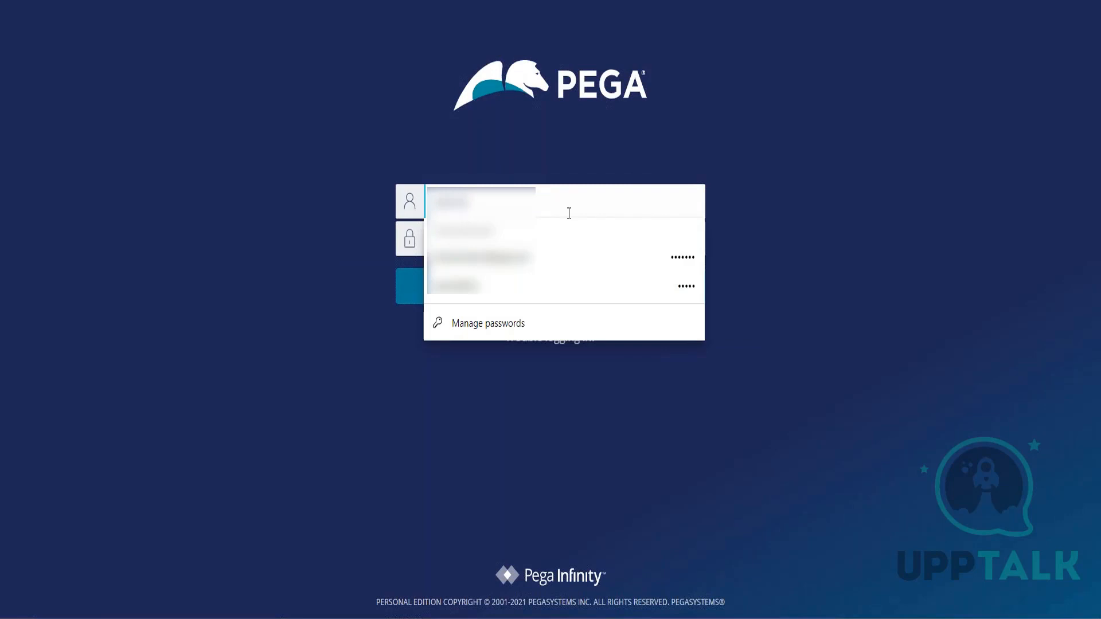
text(trator)
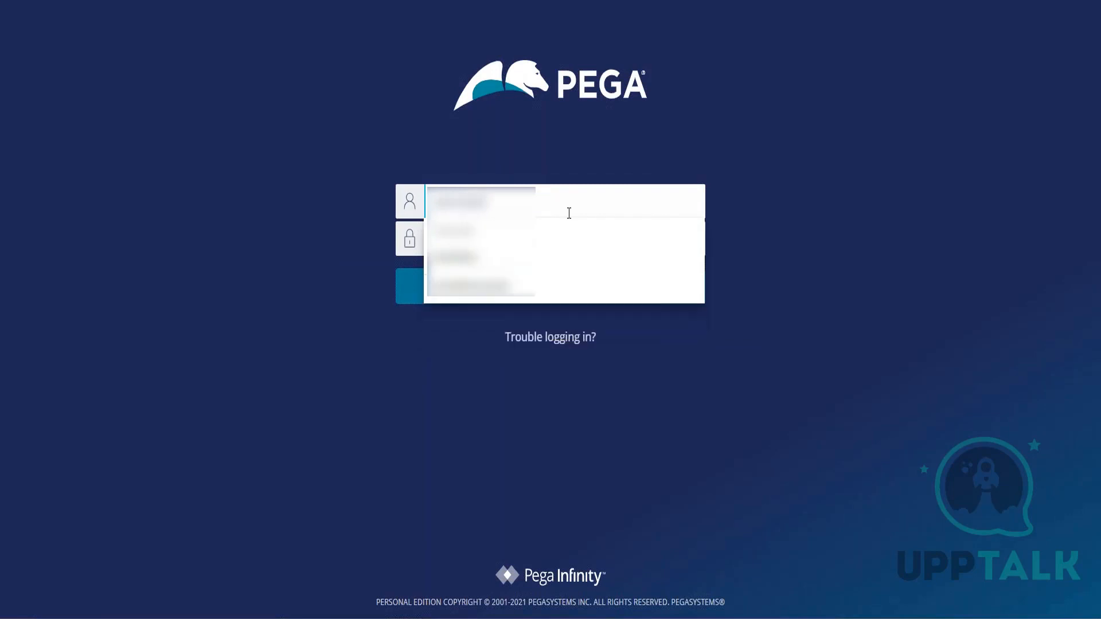
key(Tab)
text(rules)
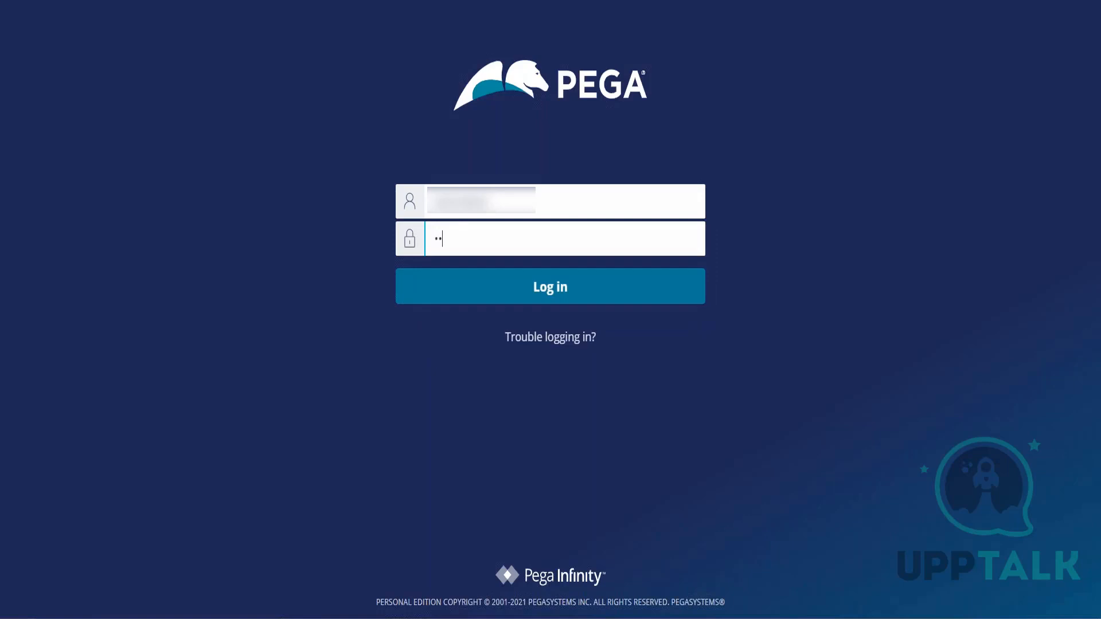
key(Return)
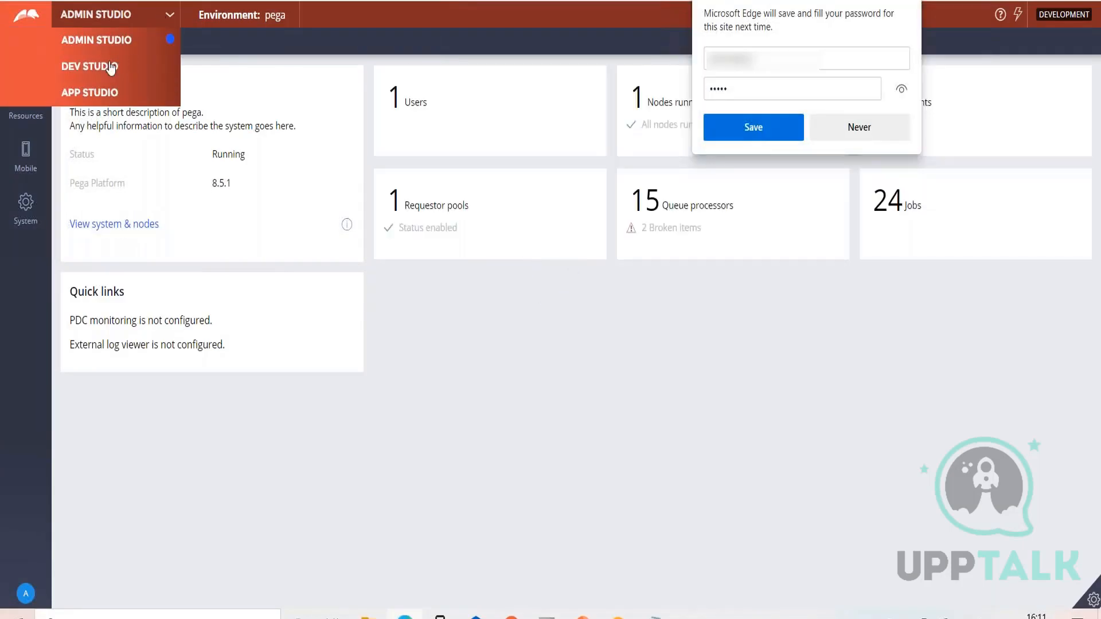
Switch to Dev Studio and show the Recruitment application's case types.
click(103, 68)
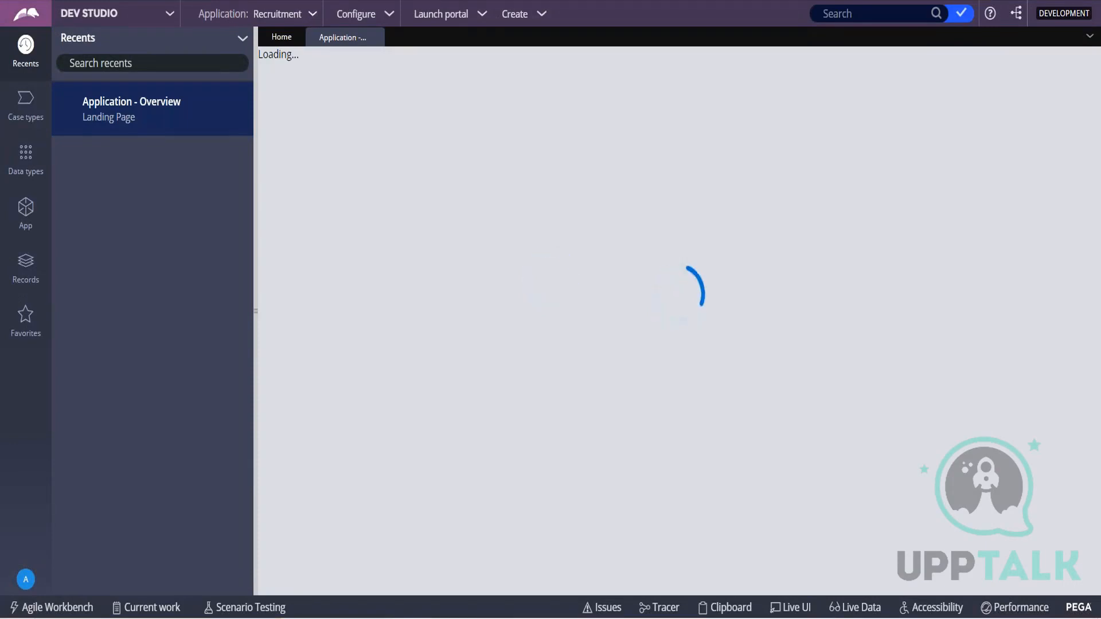
click(25, 102)
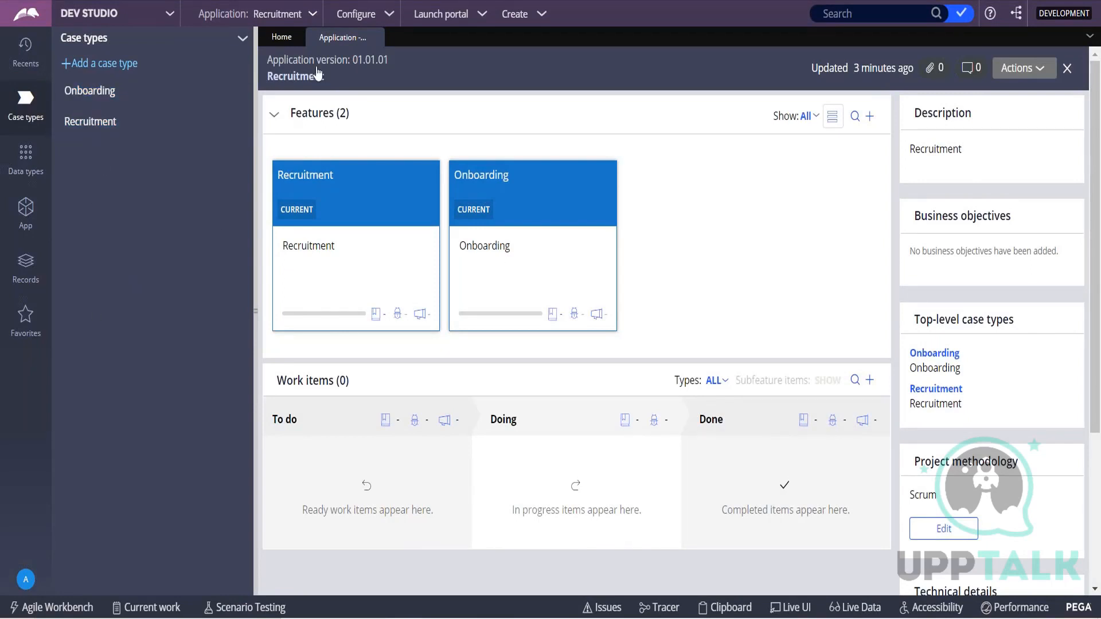
Start the New Application wizard from the Recruitment application and leave the explorer panel collapsed.
click(317, 17)
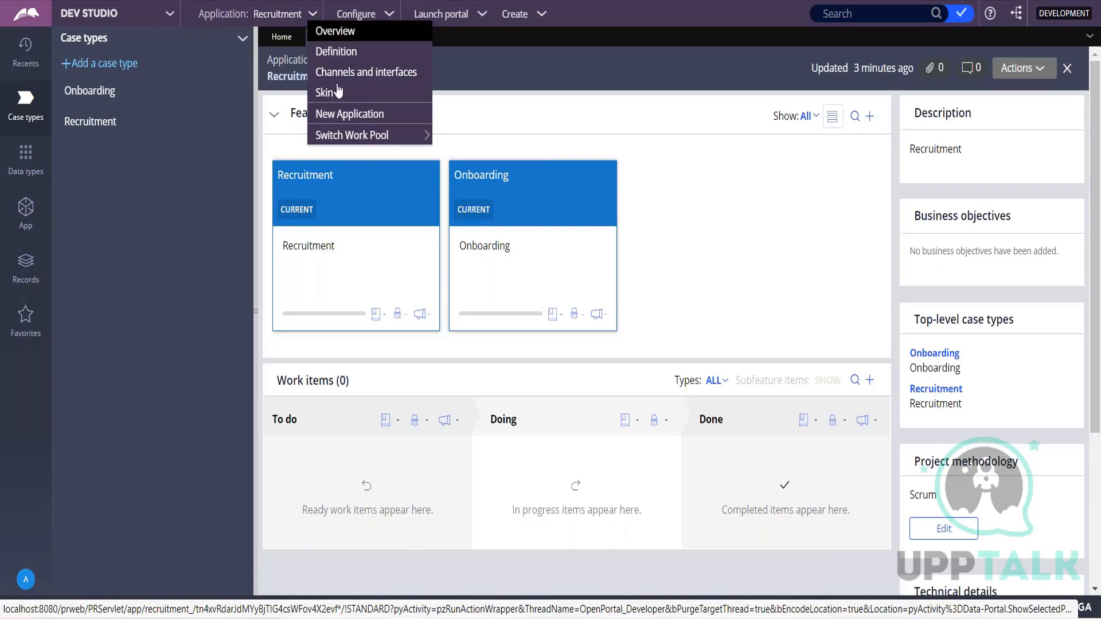
click(347, 114)
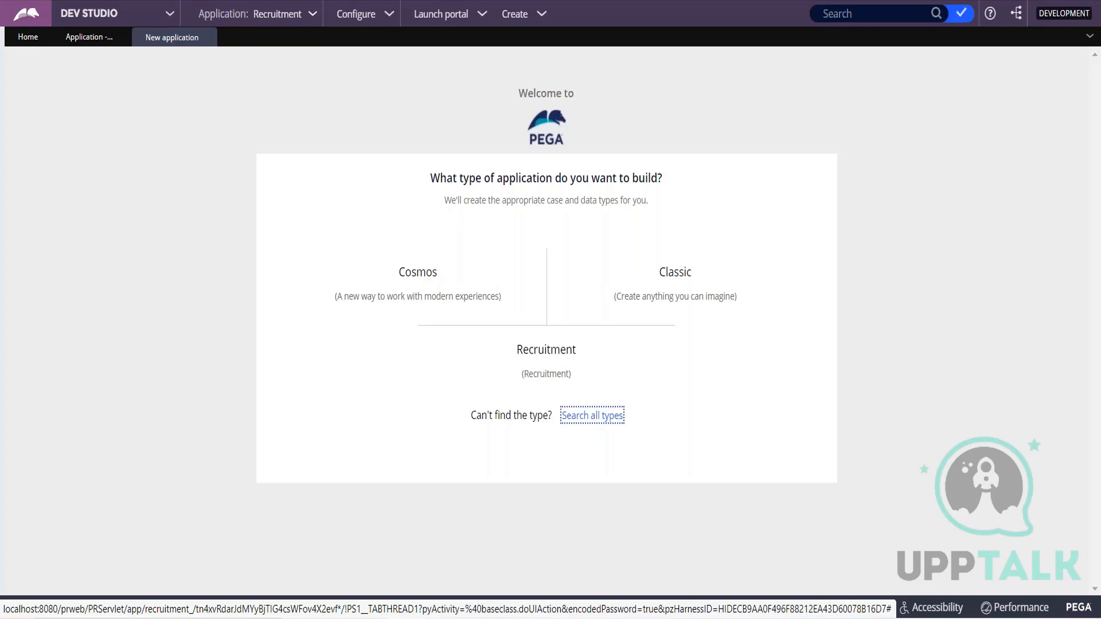
click(3, 269)
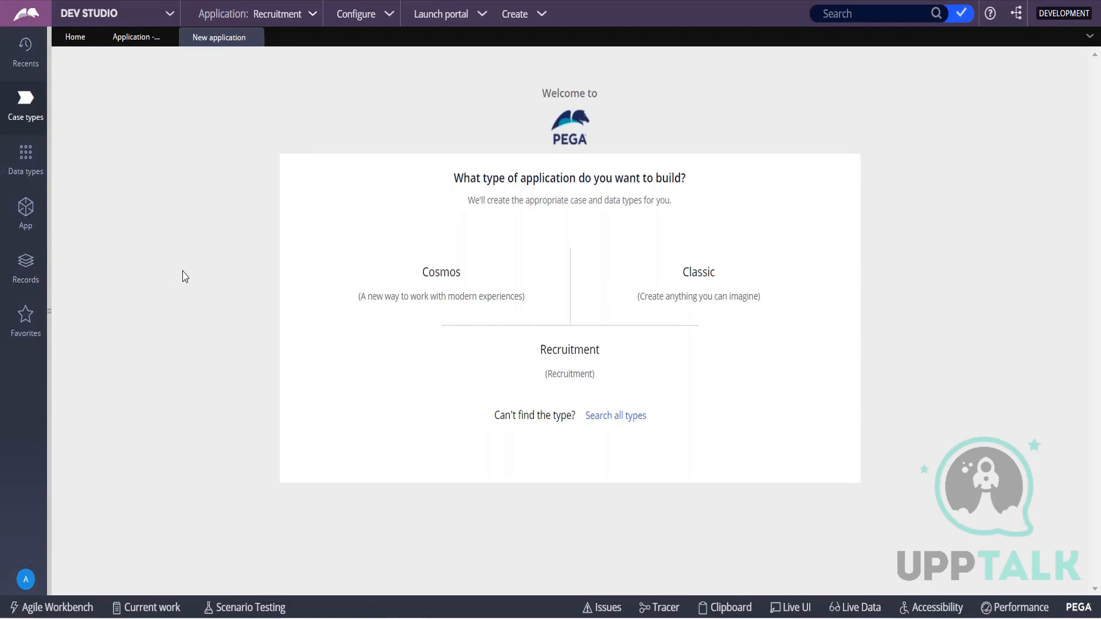
click(52, 110)
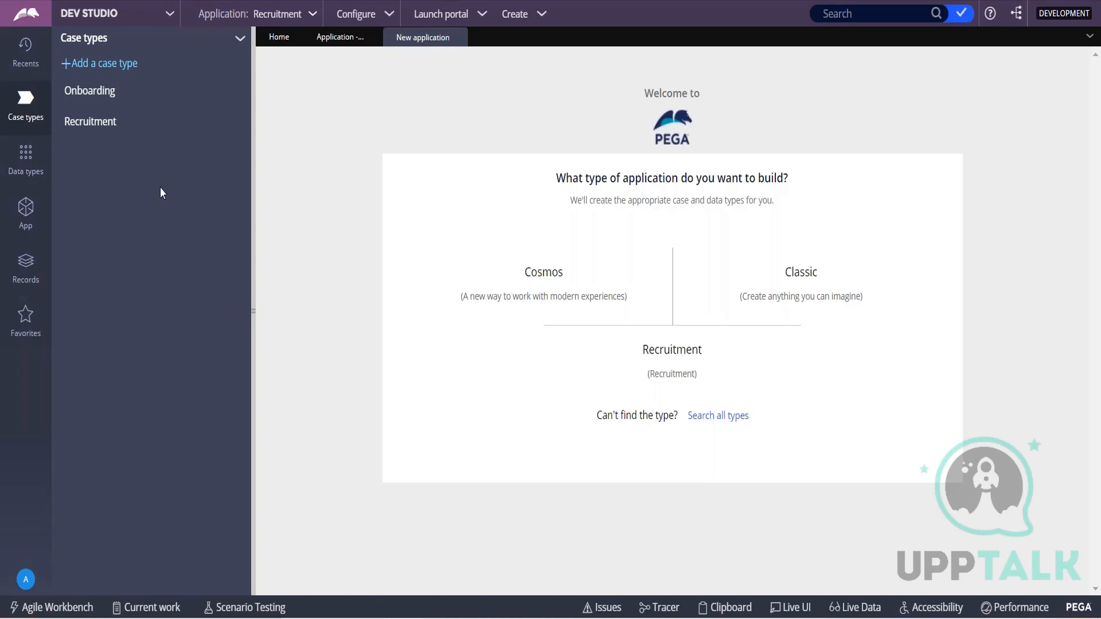
click(253, 280)
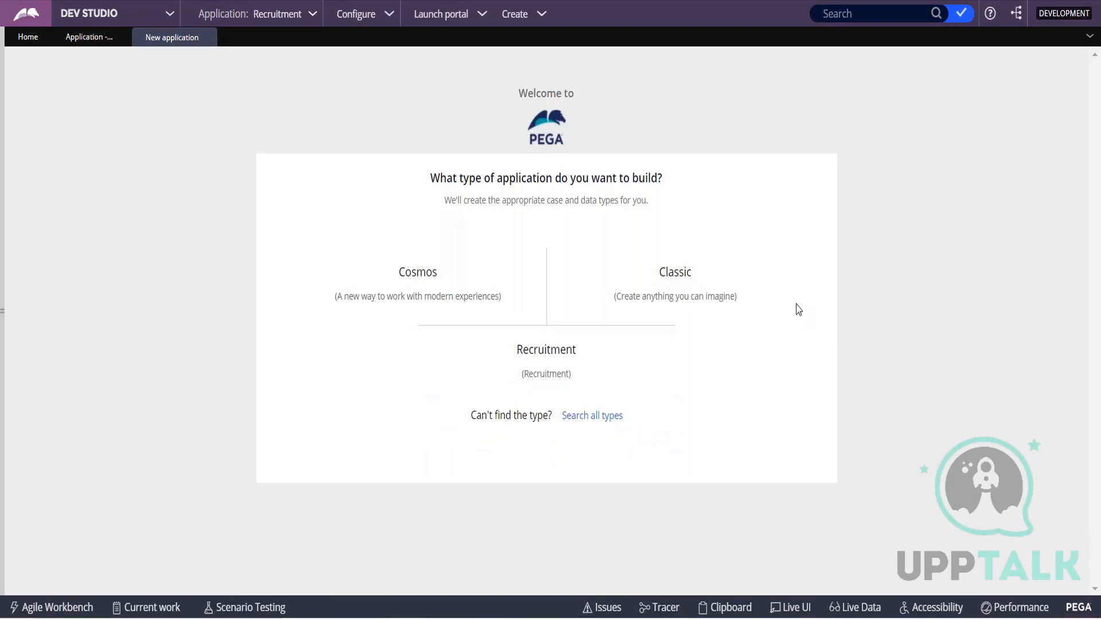
Base the new application on the Recruitment type, include the Recruitment and Onboarding case types, and proceed without linked data types.
mouse_move(687, 282)
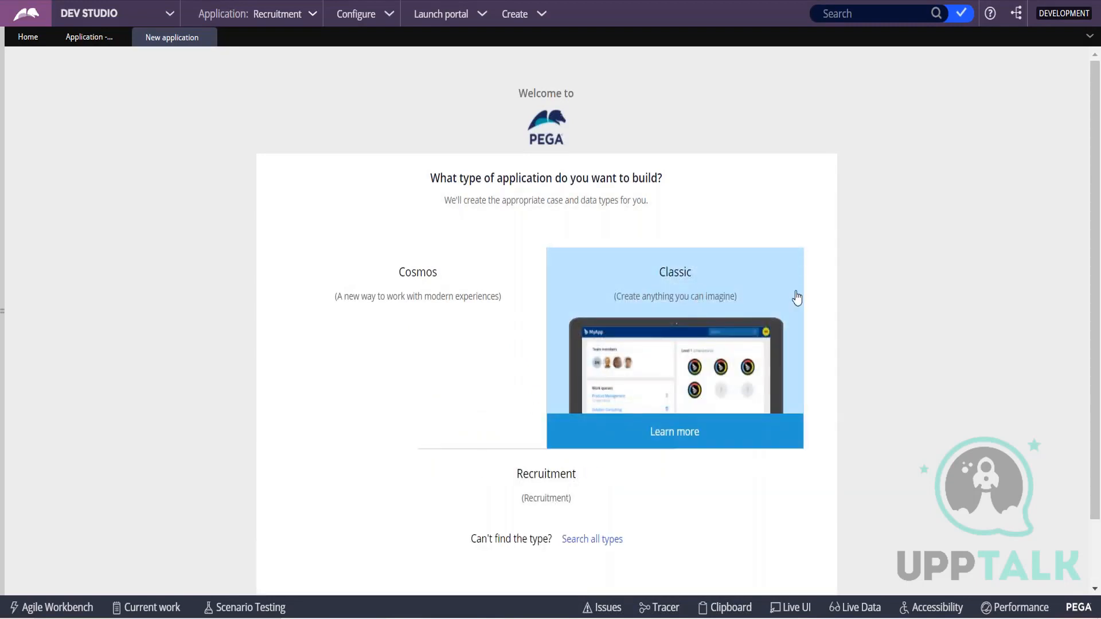
mouse_move(665, 384)
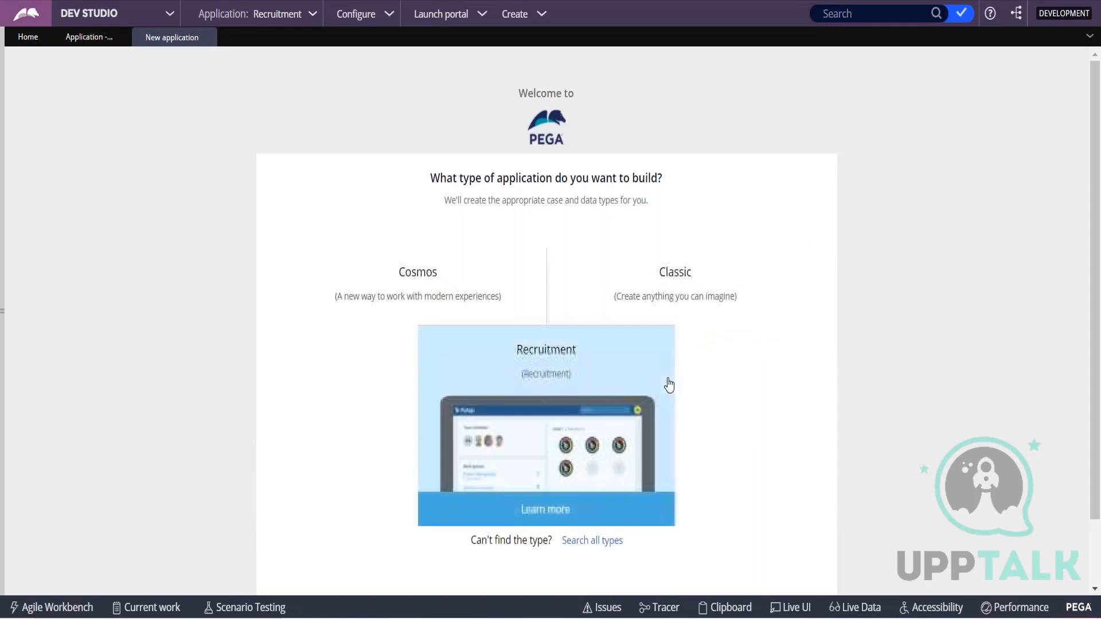
click(569, 399)
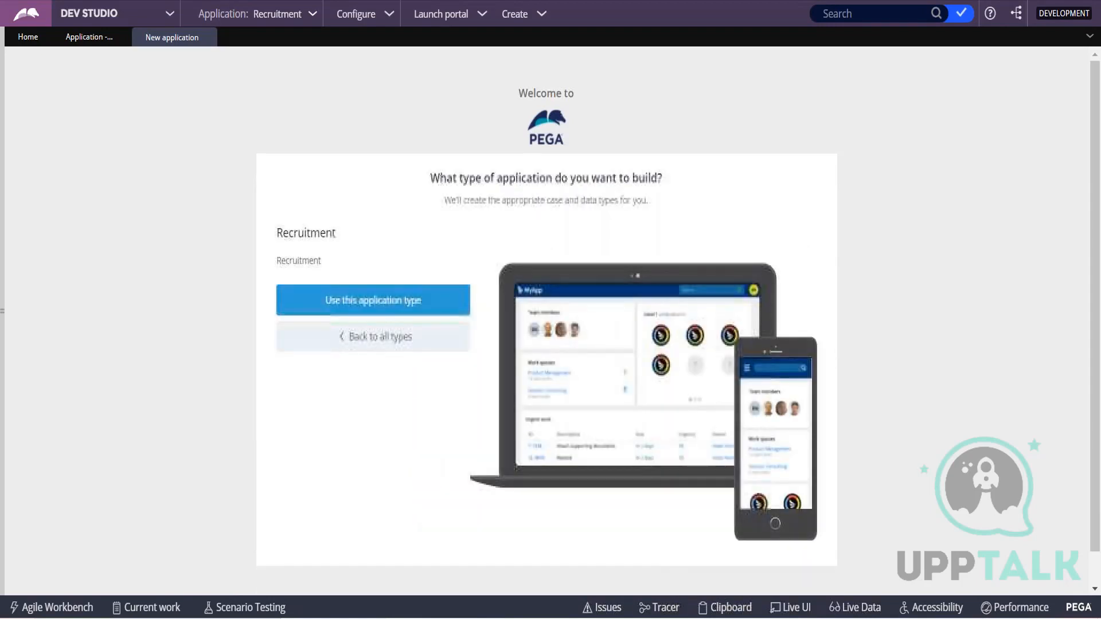
click(395, 304)
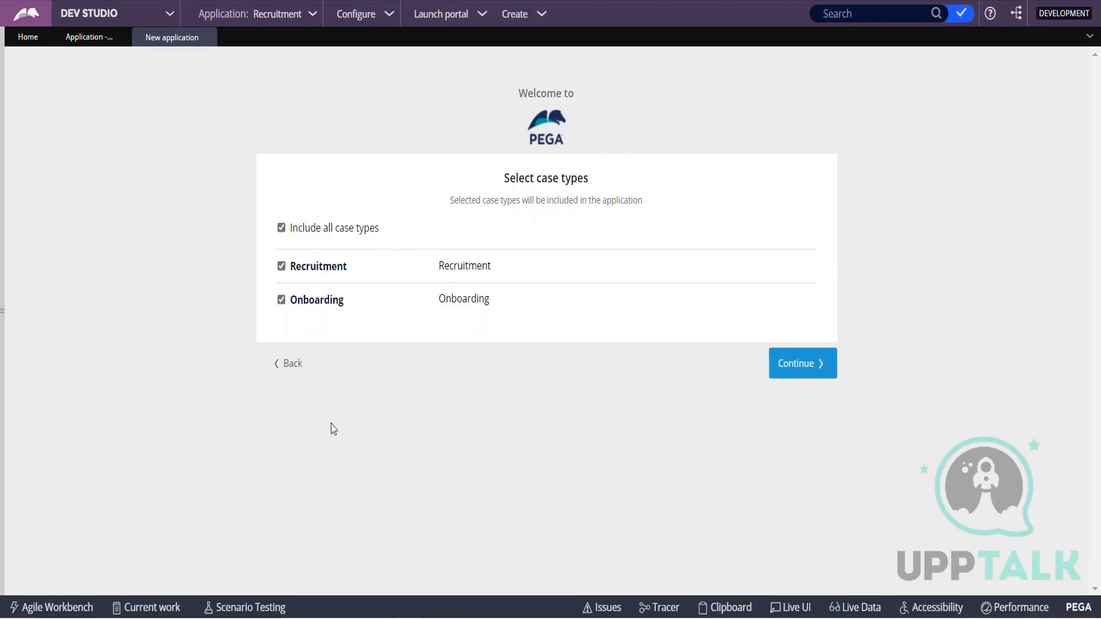
click(813, 363)
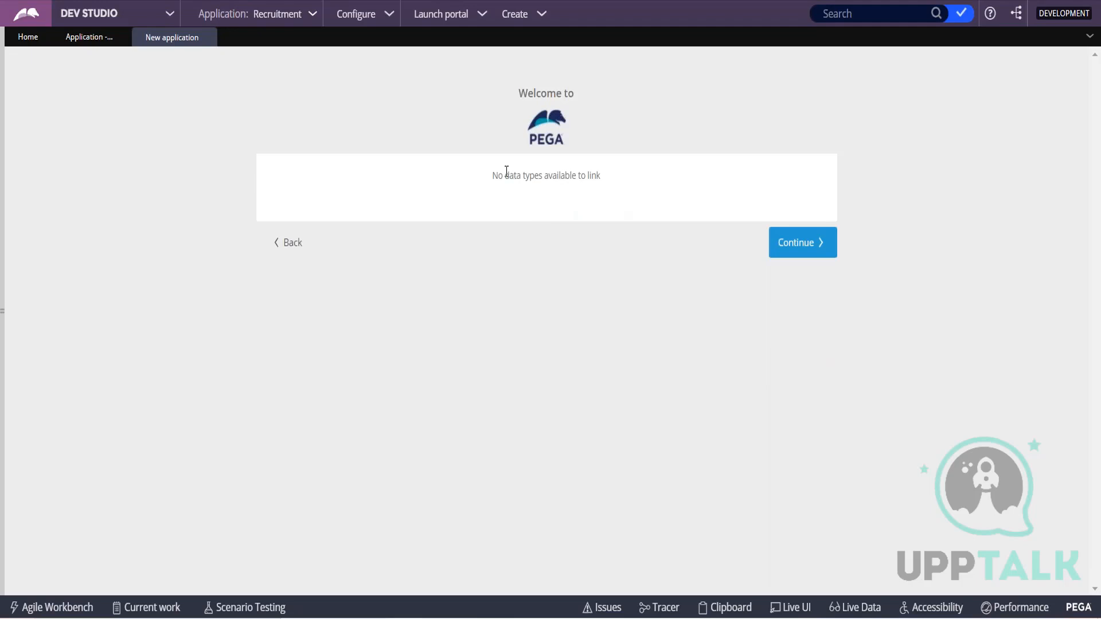
drag(506, 171, 642, 174)
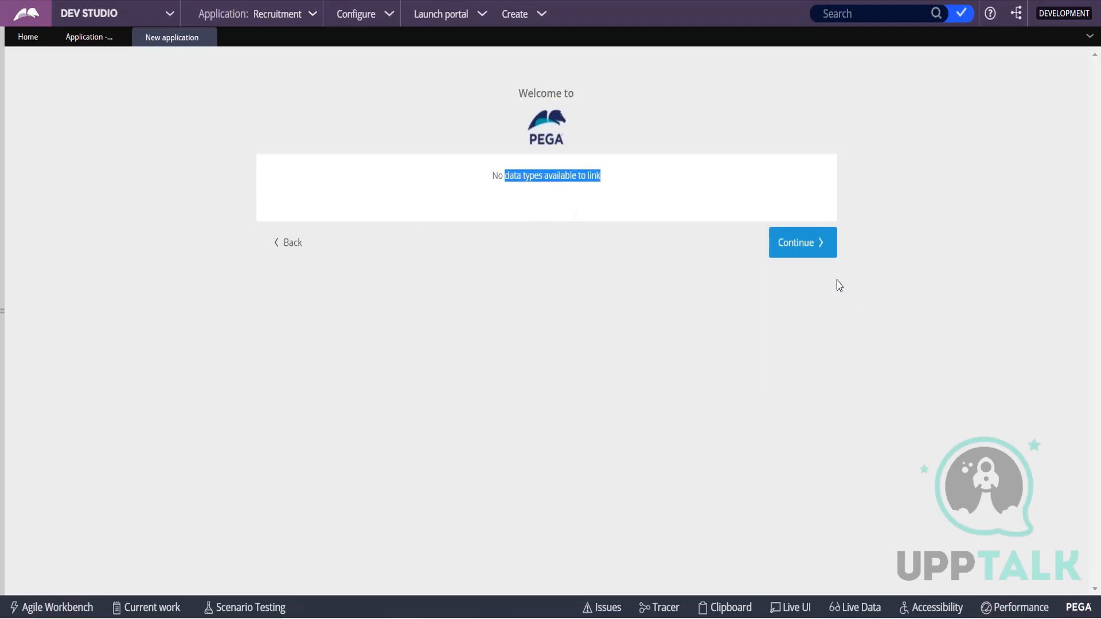
click(805, 245)
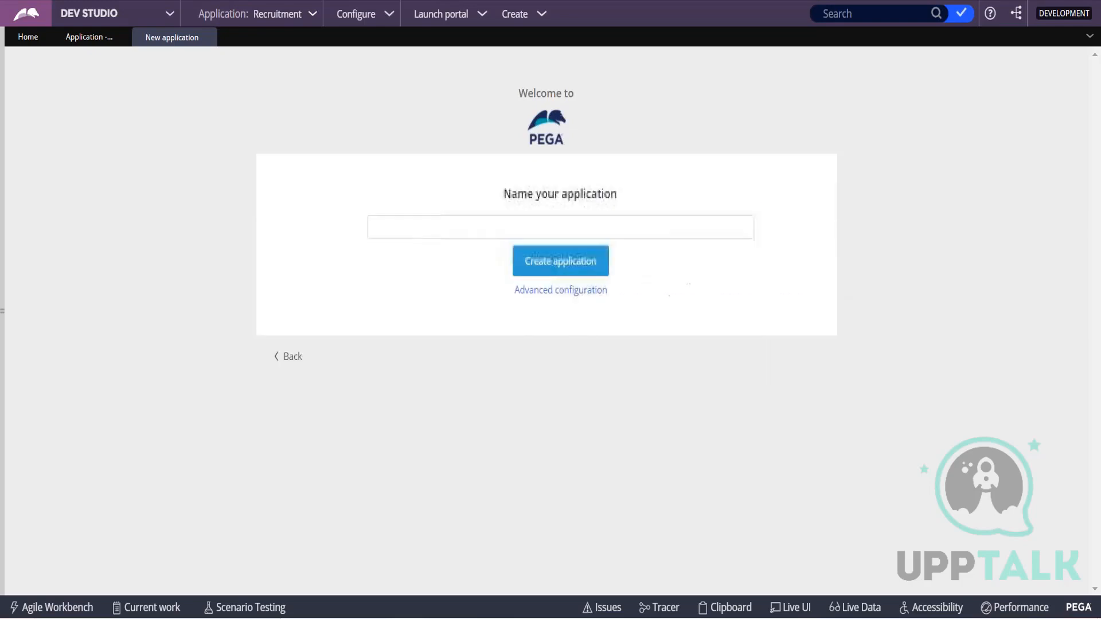
Name the new application Rec Impl.
click(438, 233)
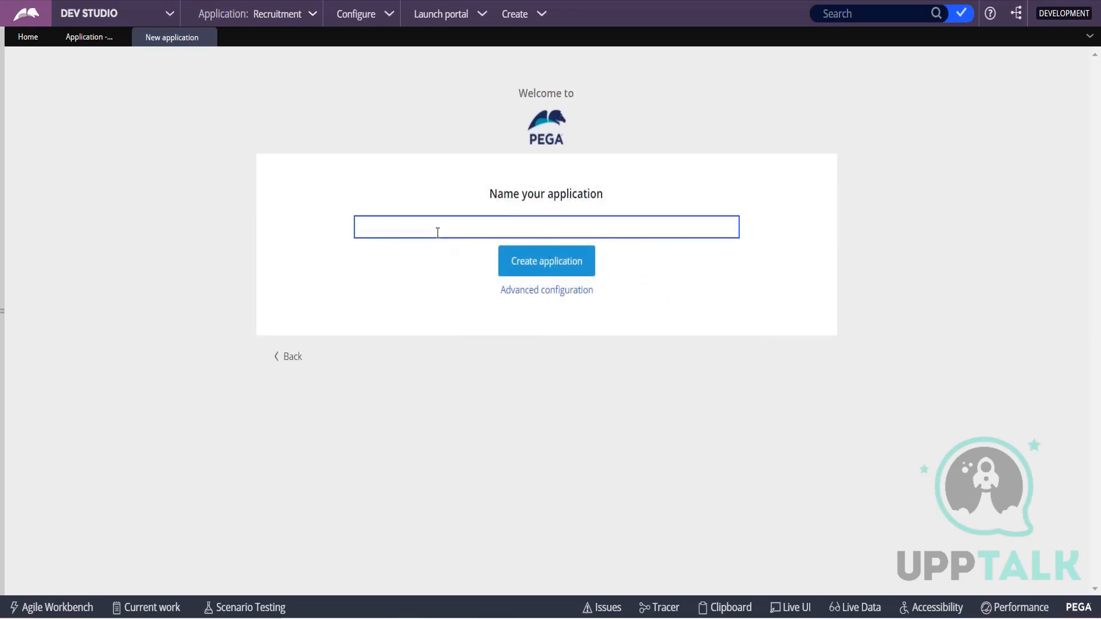
text(Rec)
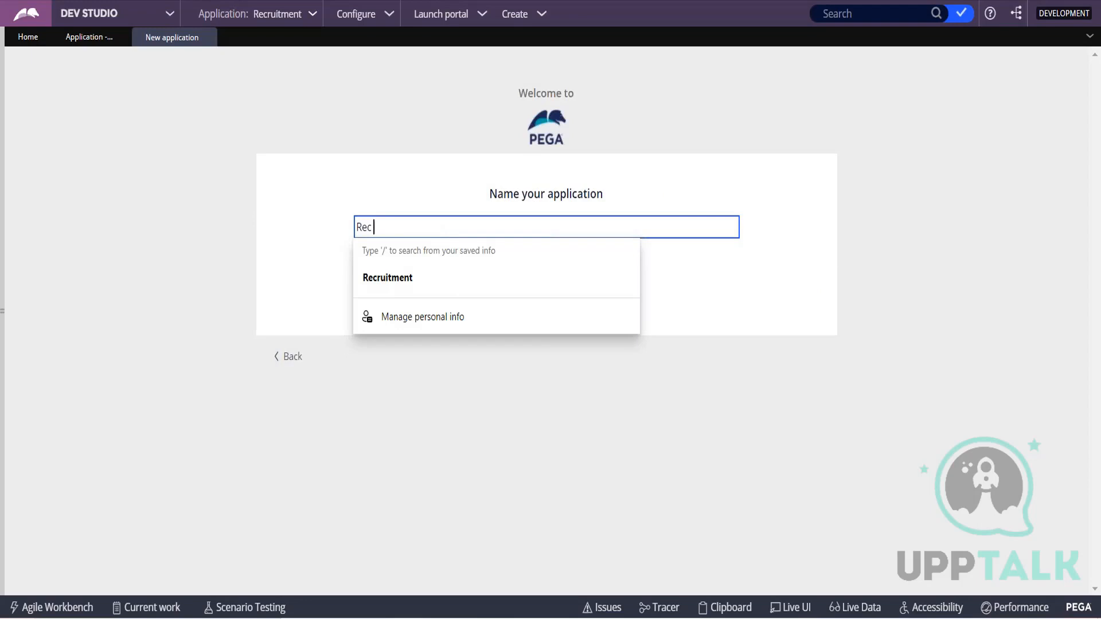
text( Impl)
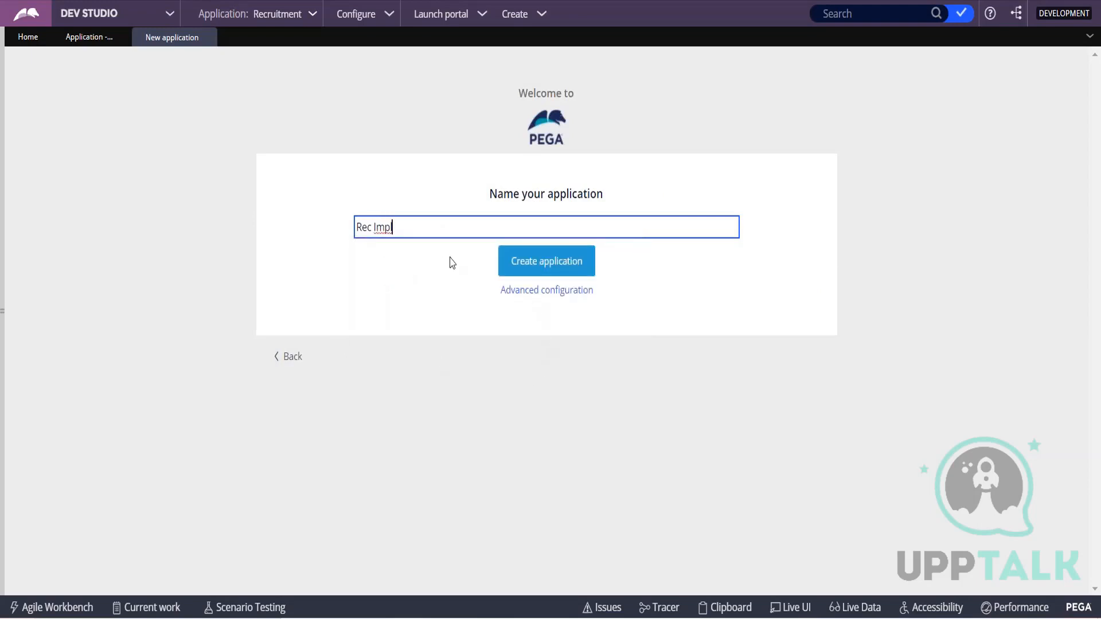
Examine the case class structure and its inheritance in the new application's advanced configuration.
click(544, 291)
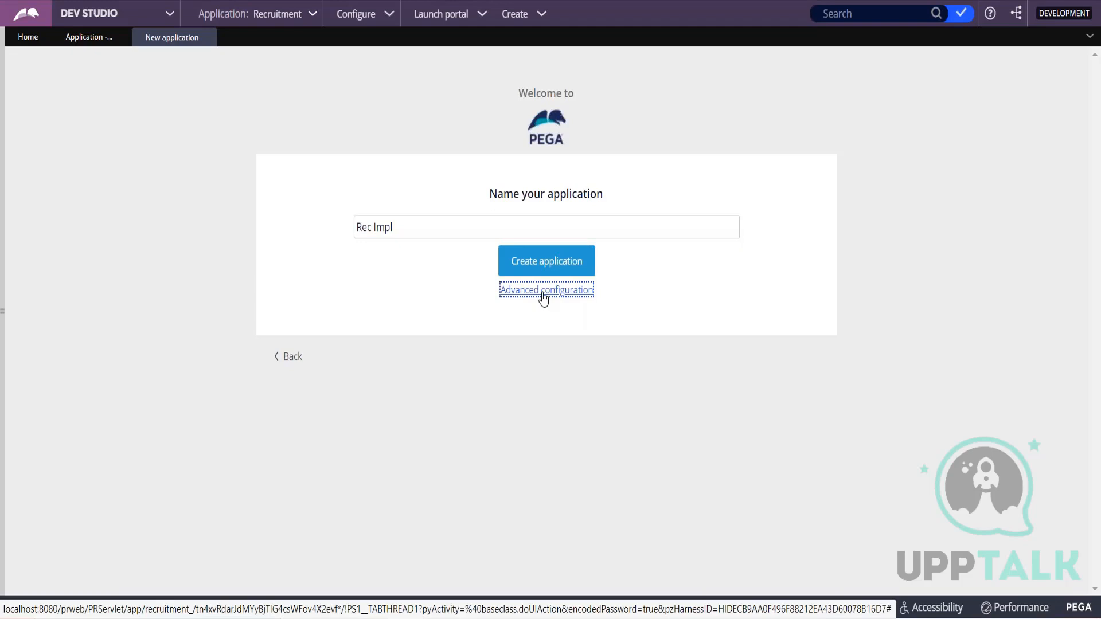
click(544, 291)
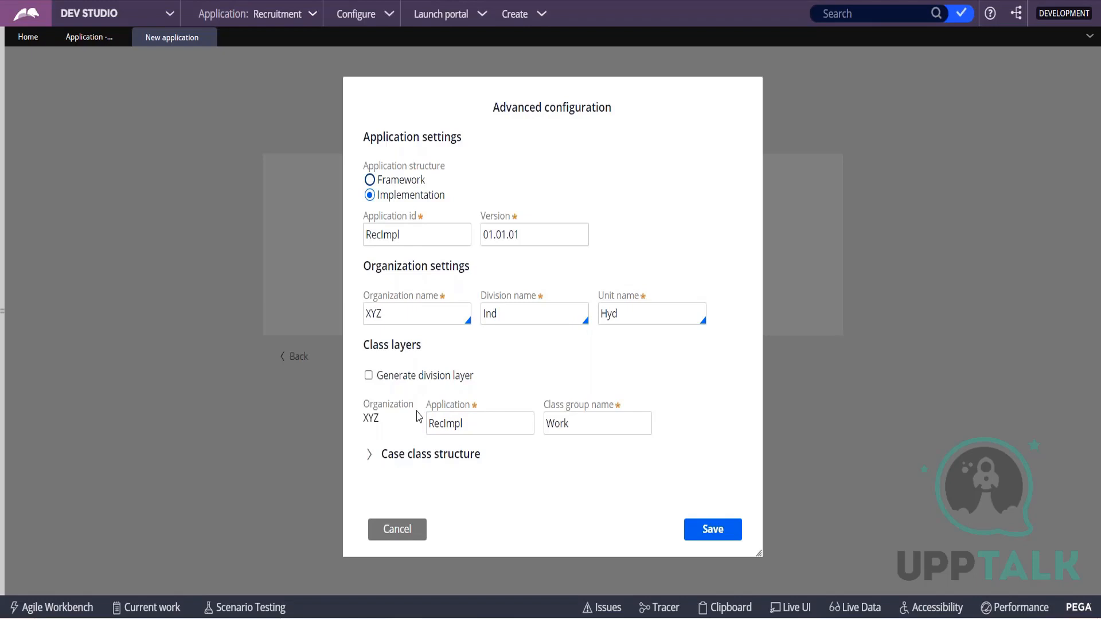
click(369, 459)
scroll(442, 363, down, 3)
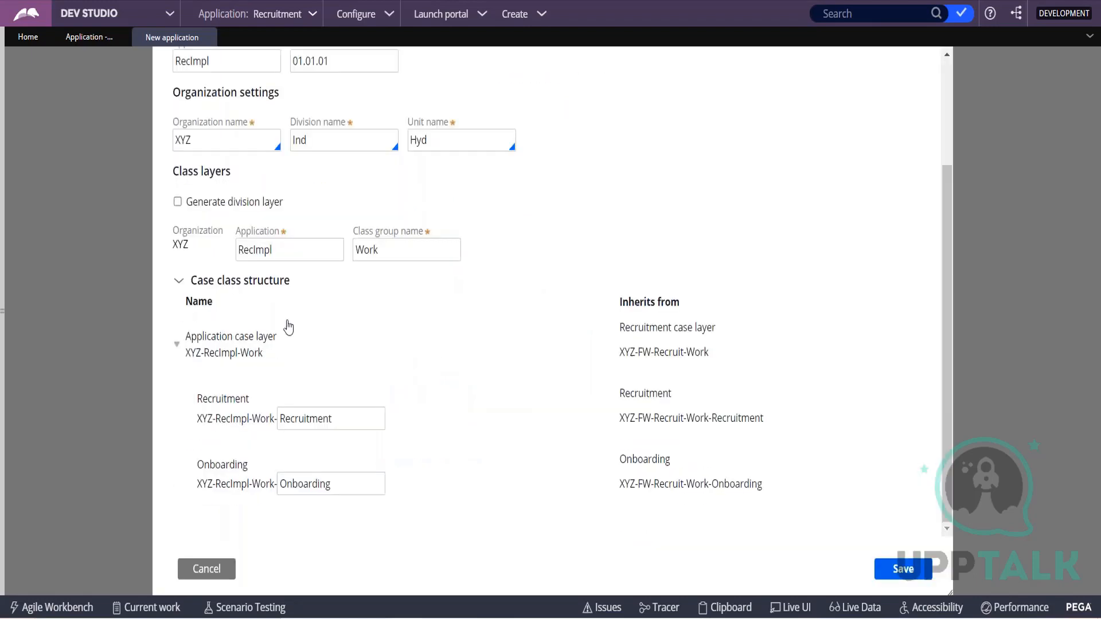
drag(184, 365, 270, 371)
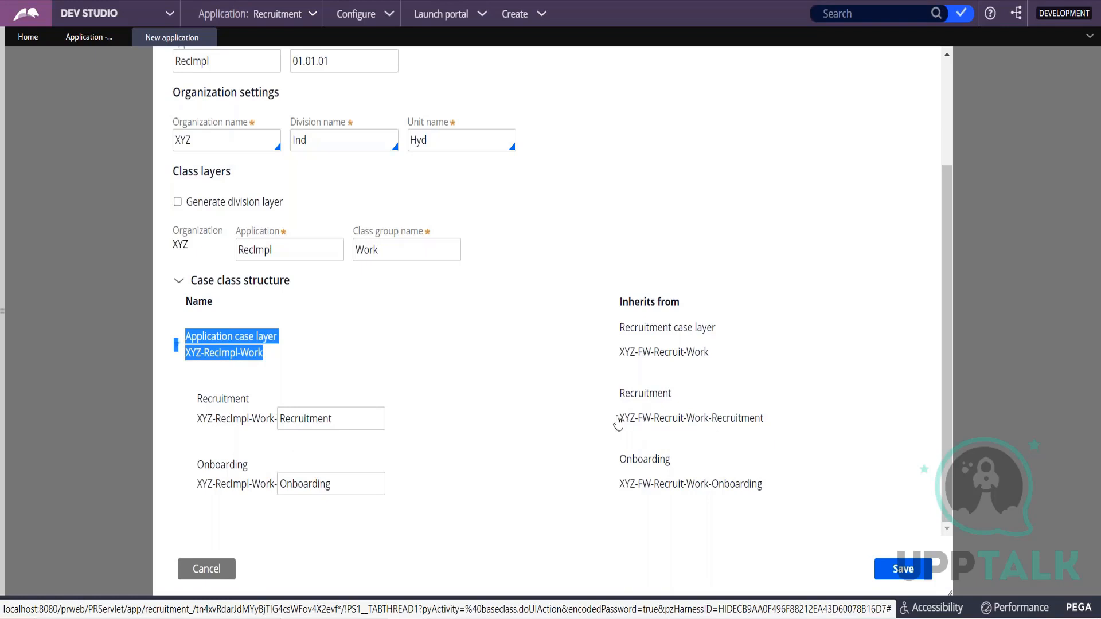
scroll(618, 423, up, 3)
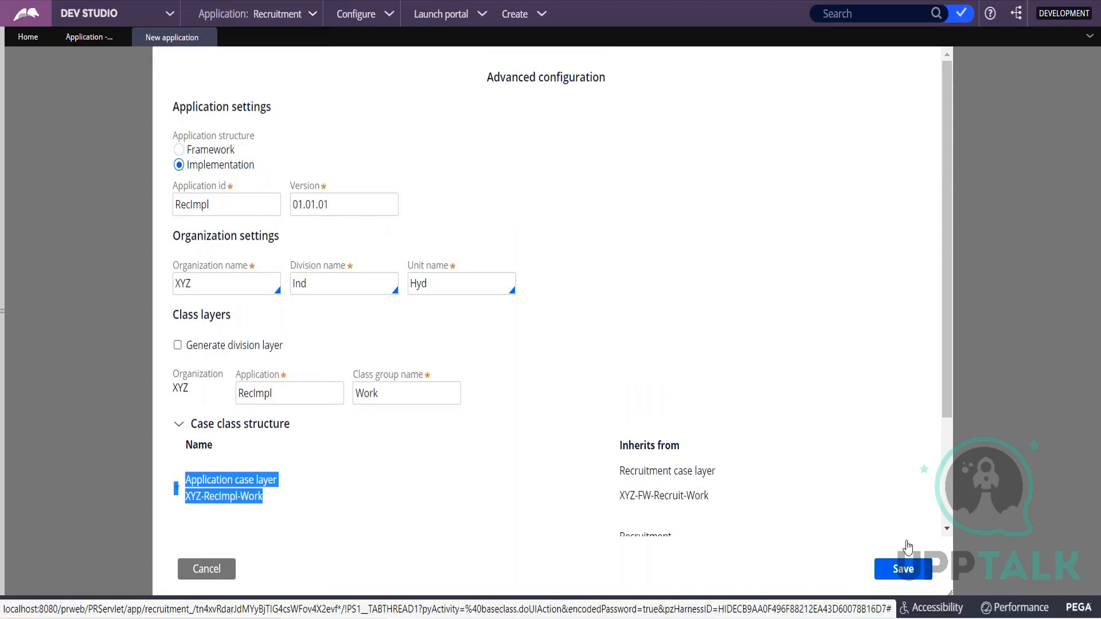
Save the advanced configuration and create the Rec Impl application.
click(915, 575)
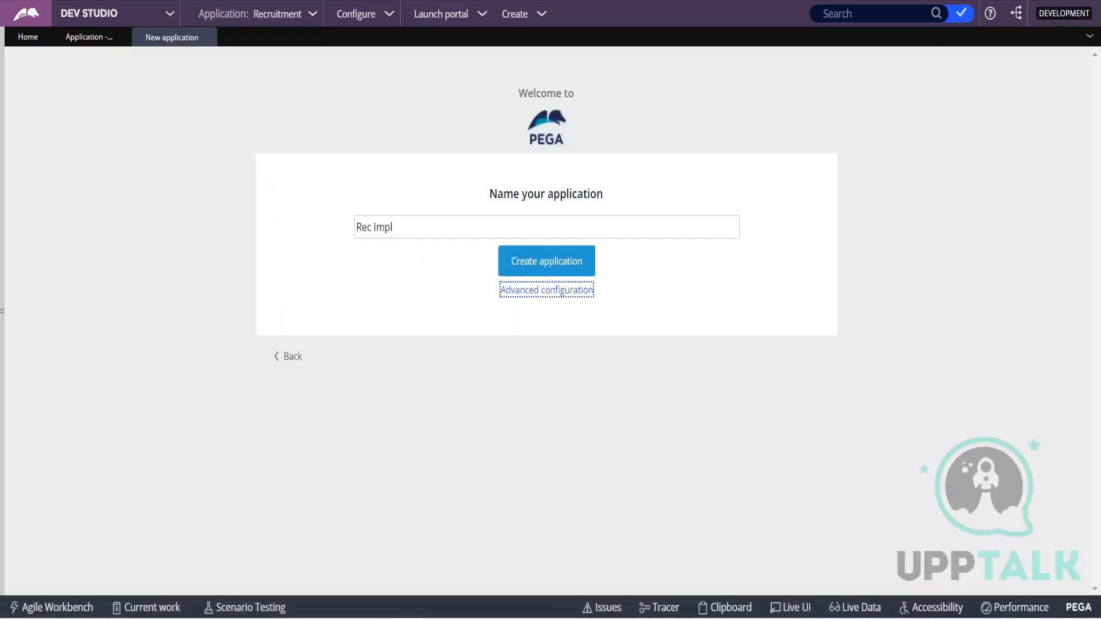
click(526, 264)
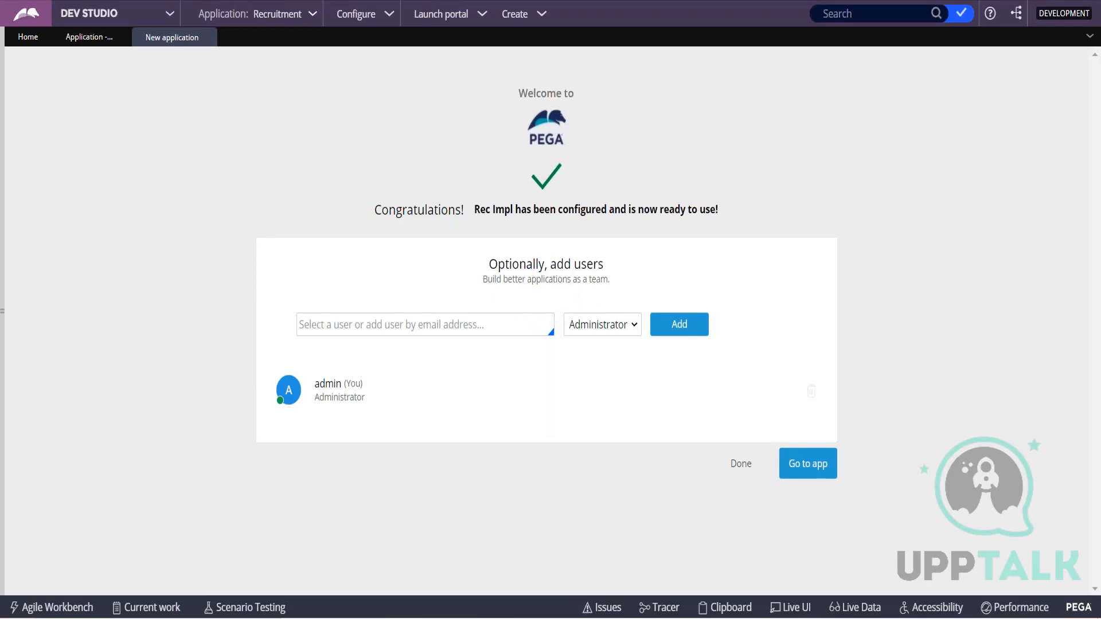
Check the administrator login noted in Notepad, and return to Pega to compare it with the user listed for Rec Impl.
key(alt+Tab)
click(194, 311)
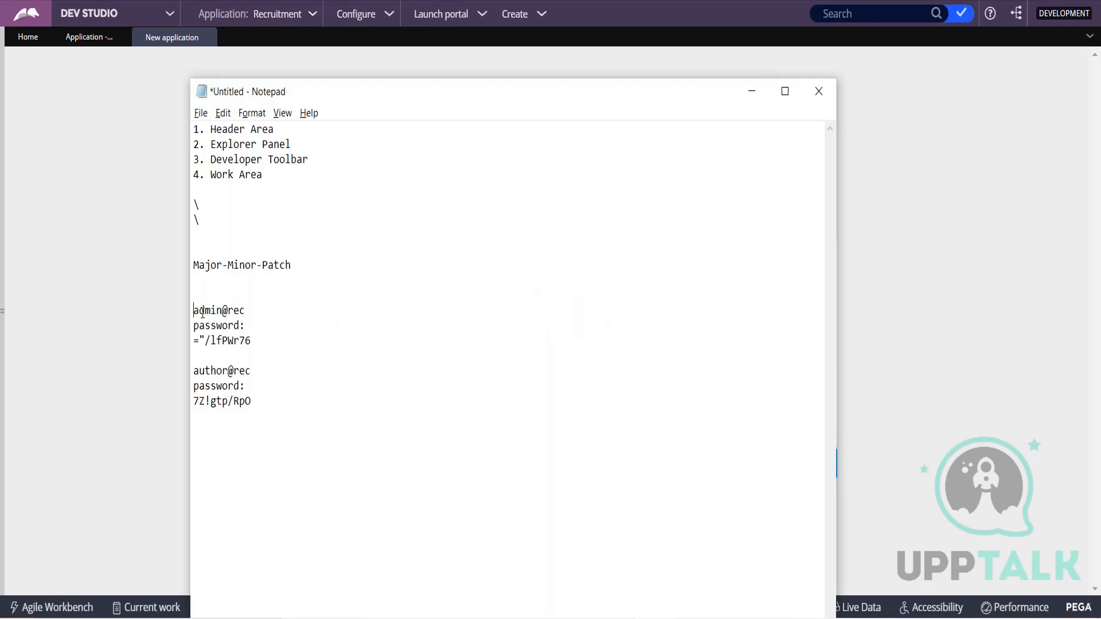
drag(202, 312, 246, 313)
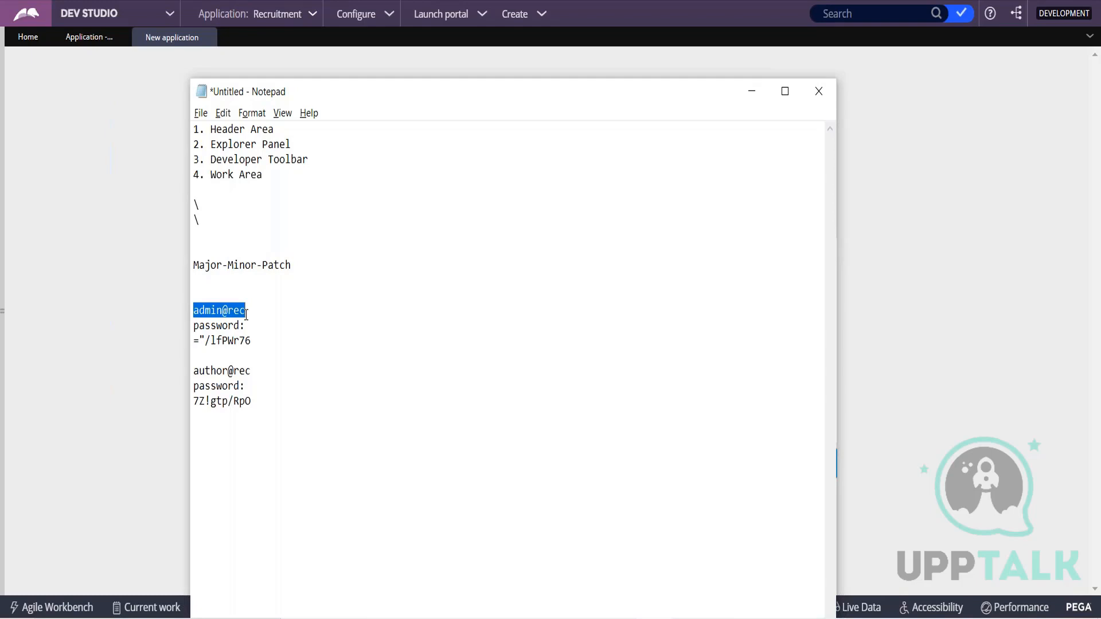
key(alt+Tab)
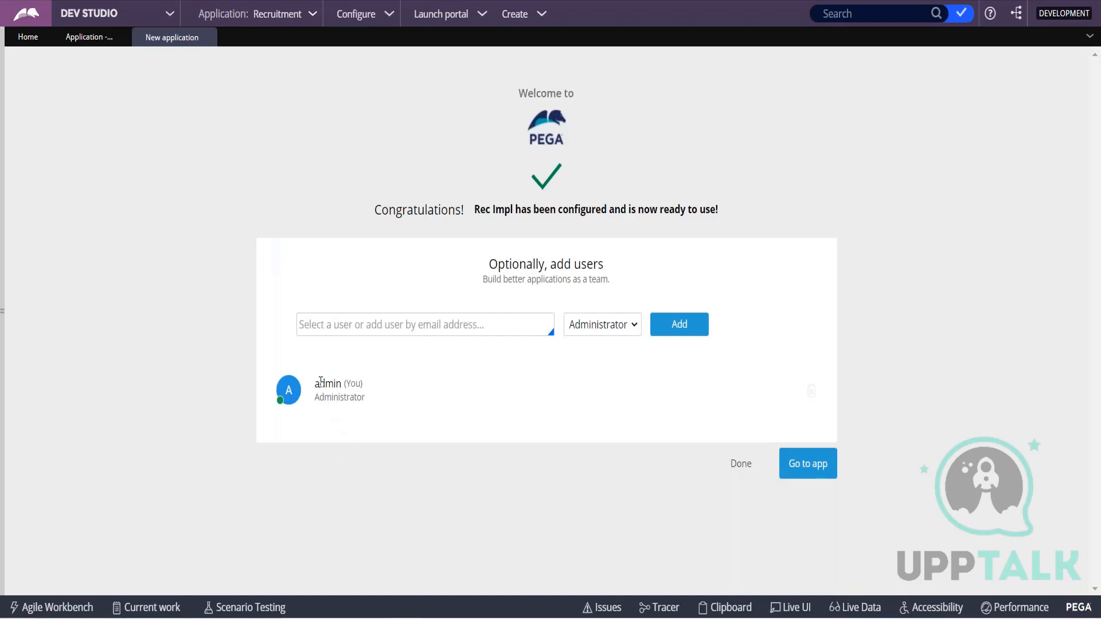
drag(316, 381, 351, 378)
click(325, 498)
Add a new user with the Administrator role to Rec Impl, entering the implementation administrator's login.
click(362, 321)
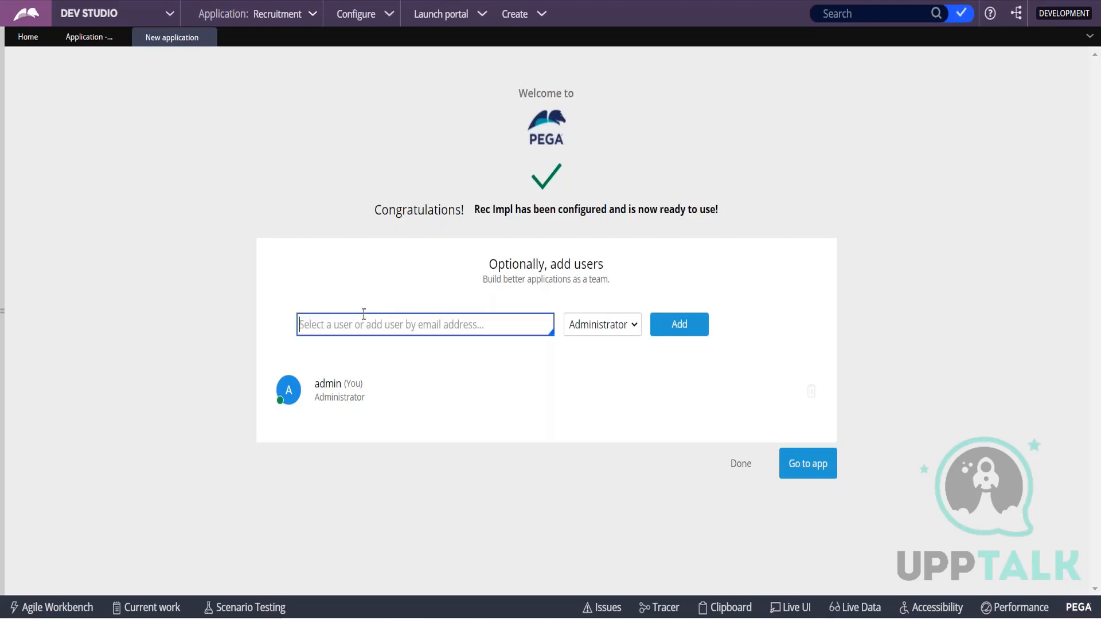
text(admin@)
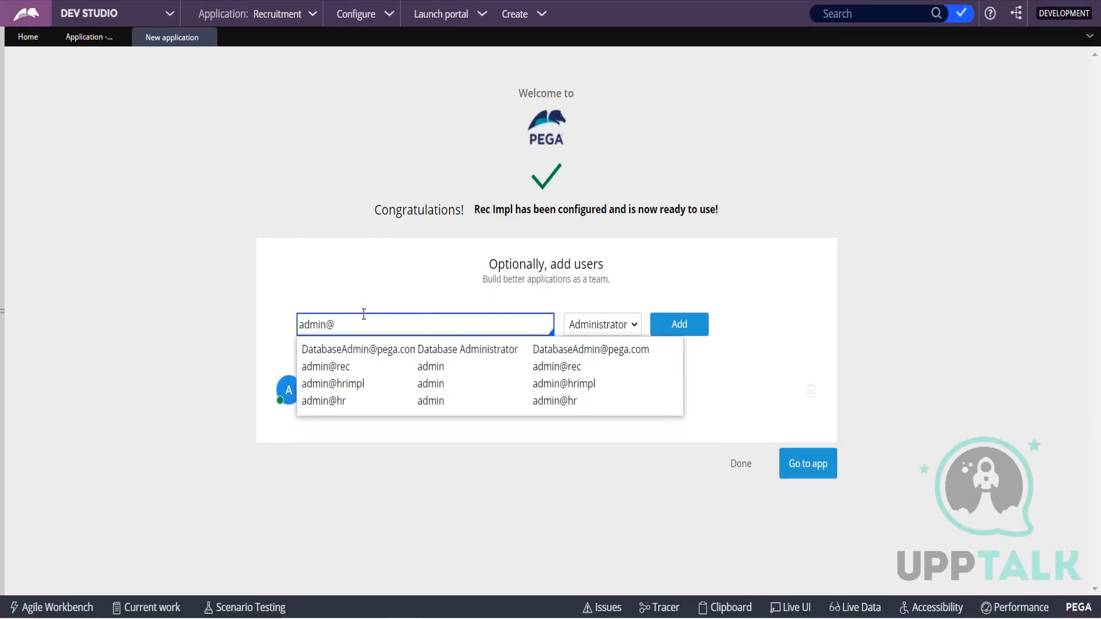
text(recmpl)
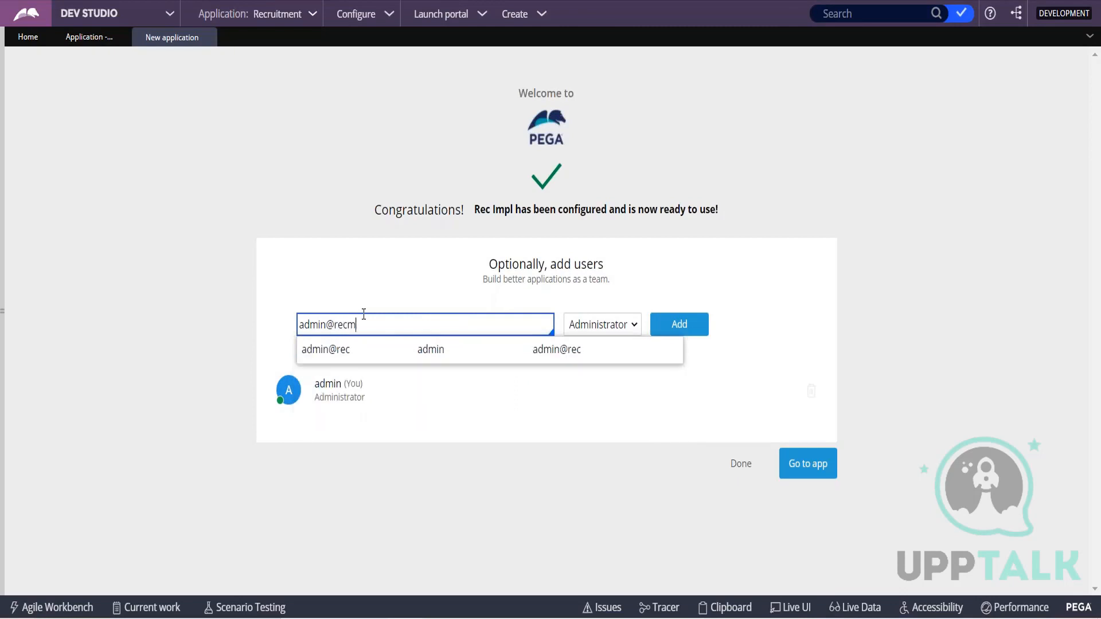
key(BackSpace)
key(BackSpace)
key(BackSpace)
text(impl)
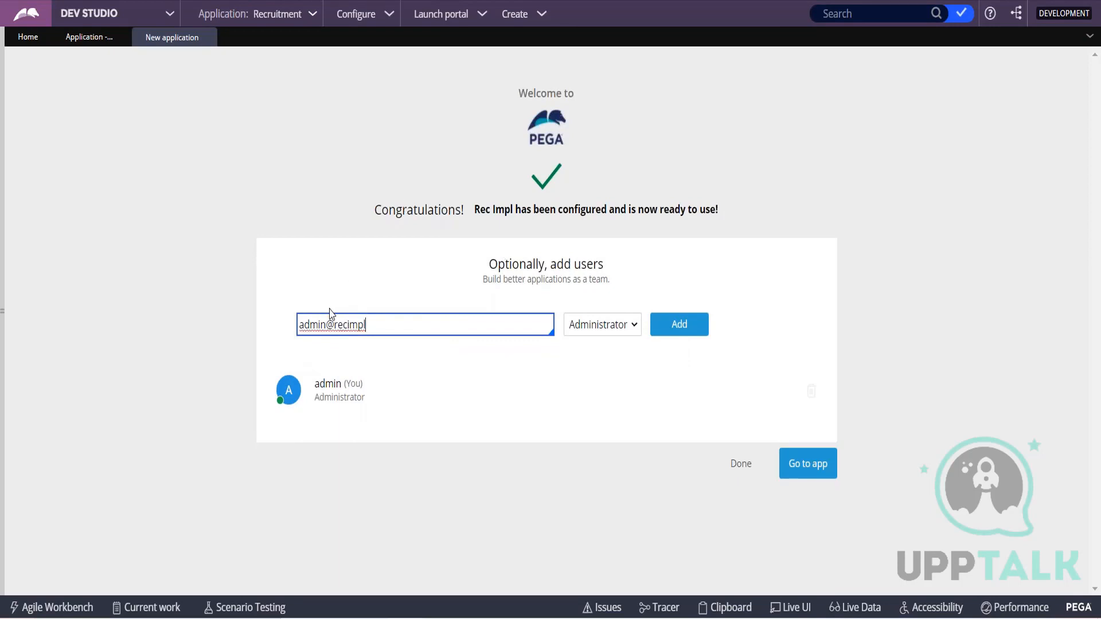
drag(303, 324, 380, 327)
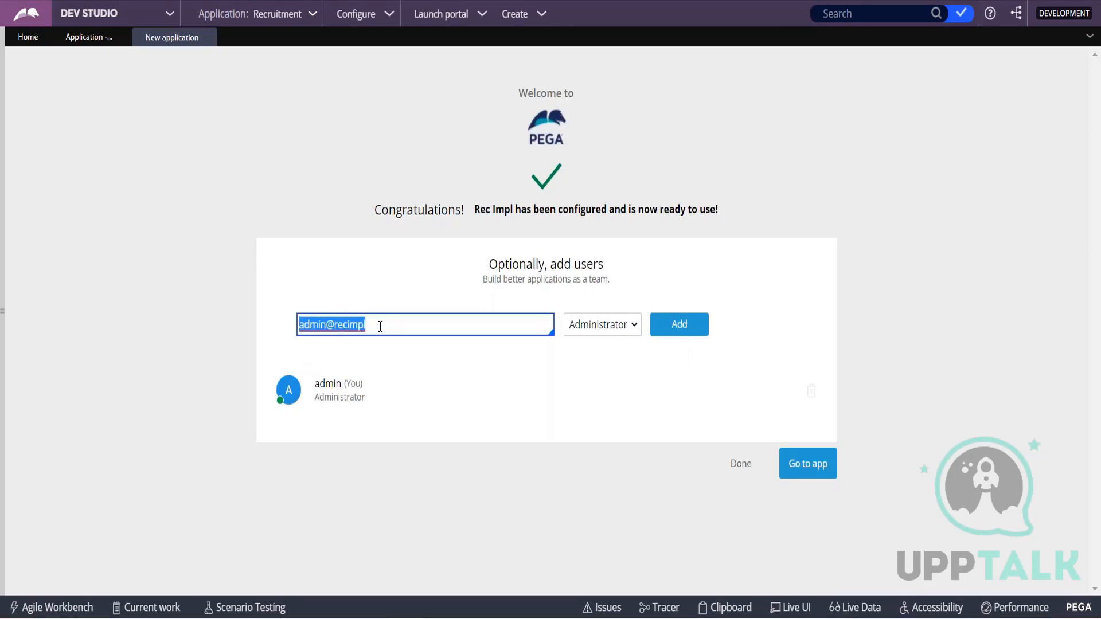
click(669, 336)
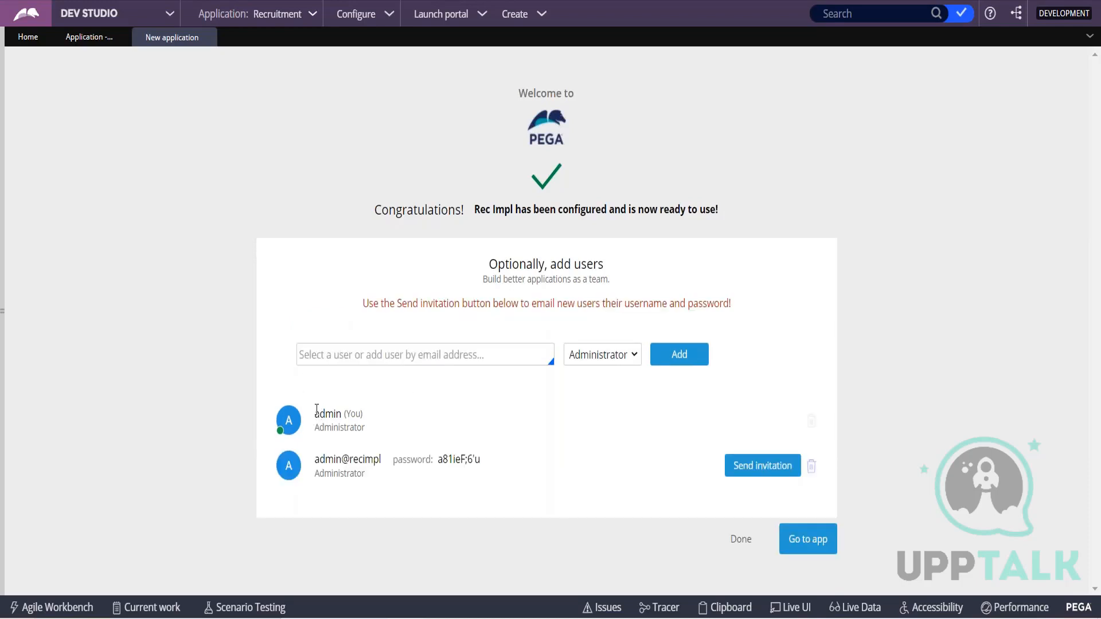
Copy the new Rec Impl administrator's login and password into the Notepad notes, and return to Pega.
drag(316, 411, 367, 415)
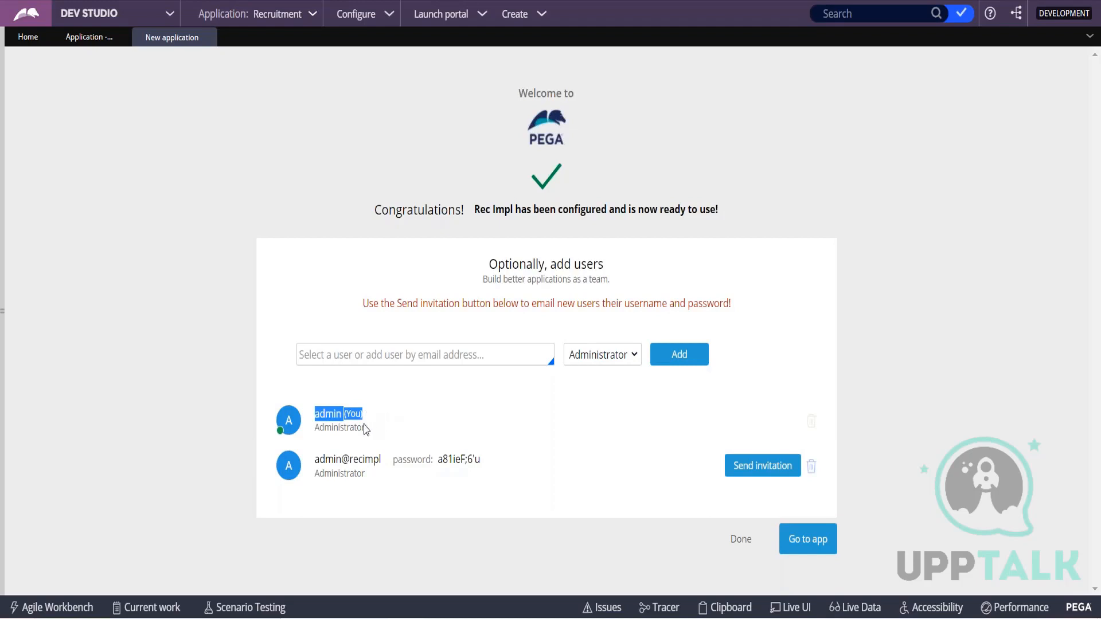
drag(317, 459, 485, 465)
key(ctrl+c)
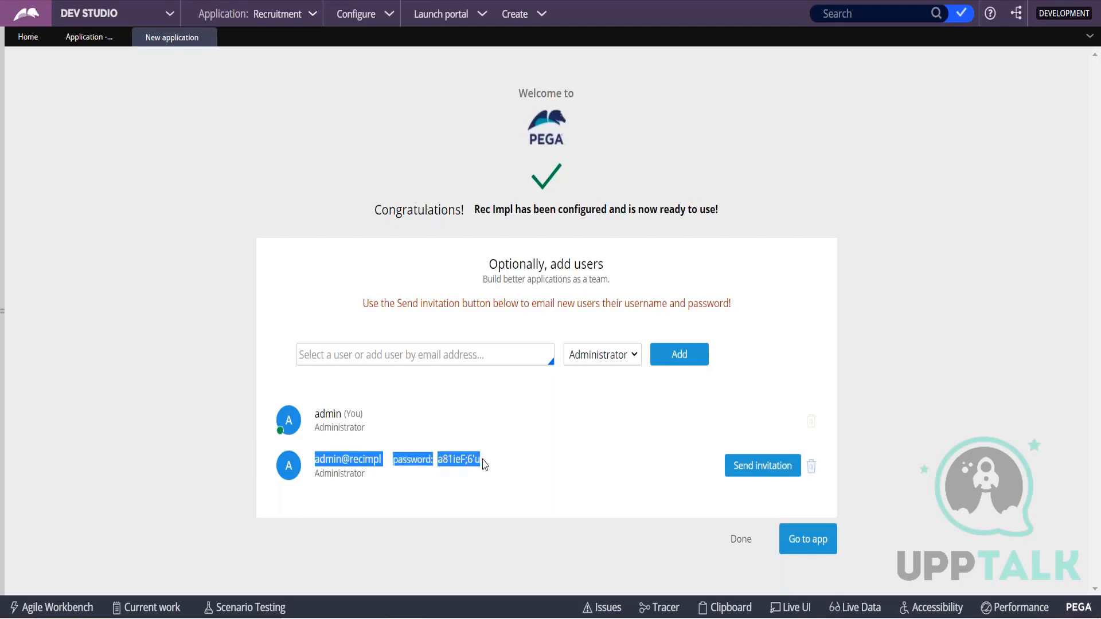
key(alt+Tab)
click(288, 443)
key(ctrl+v)
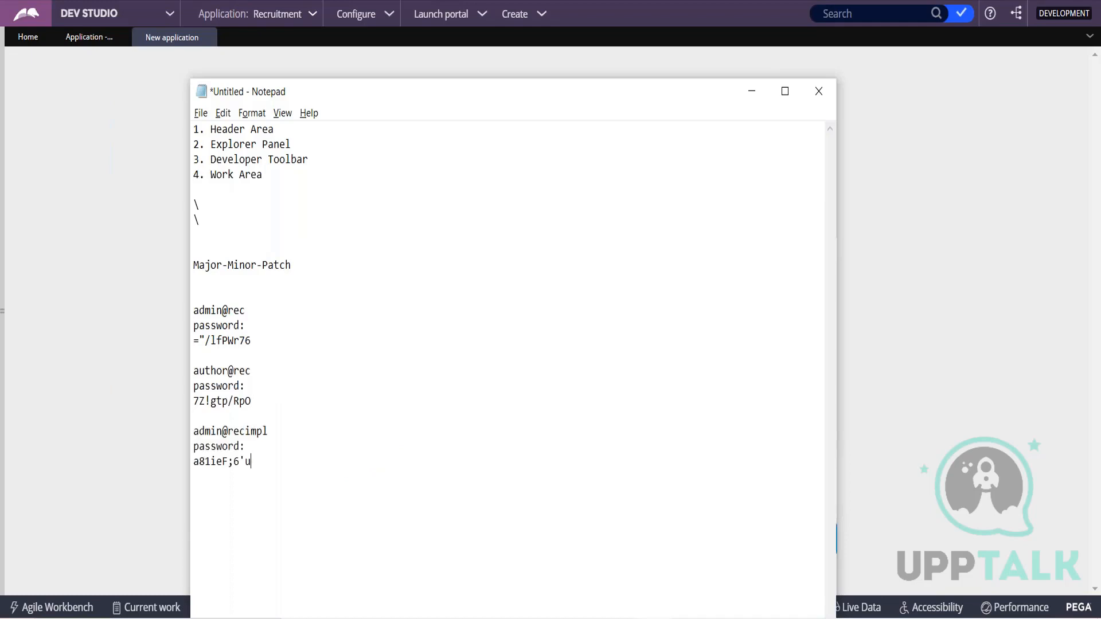
key(alt+Tab)
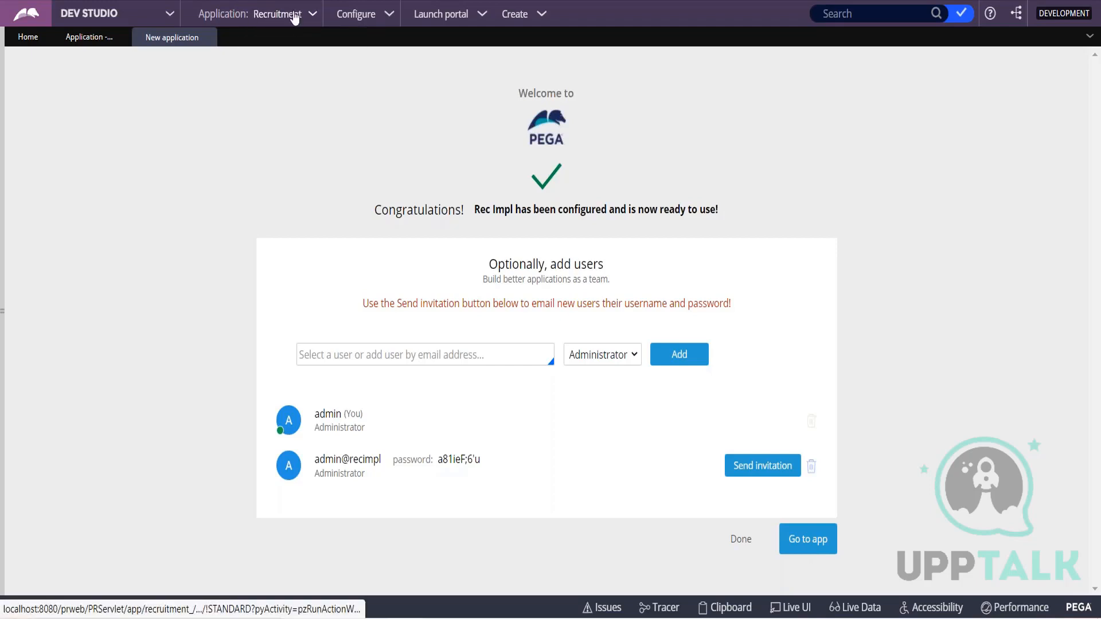
Open the Recruitment application's definition and examine which application it is built on.
click(314, 16)
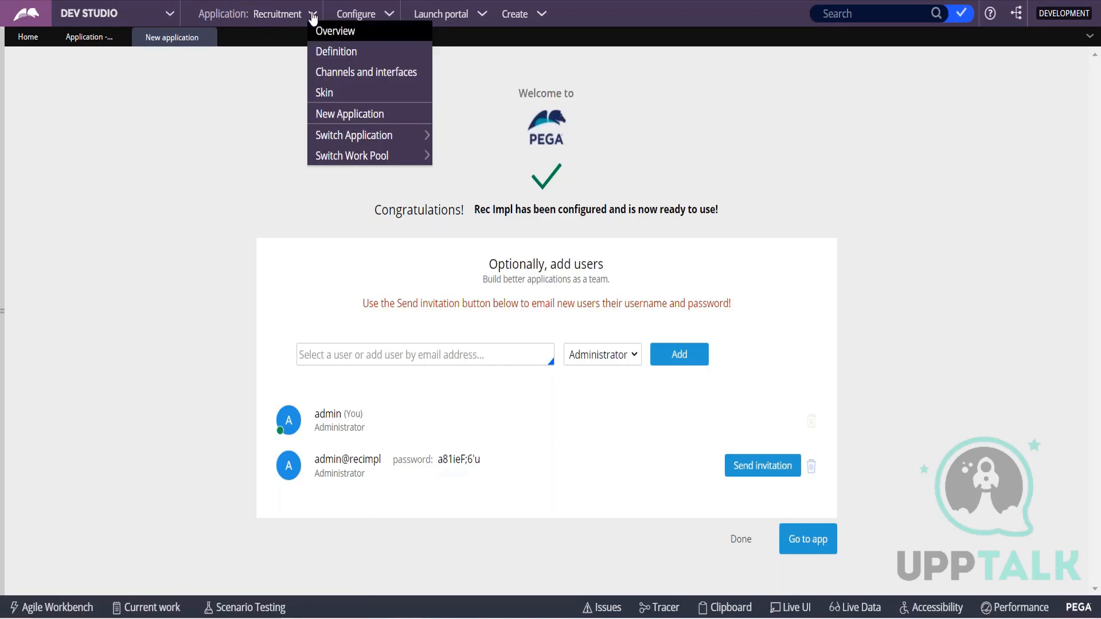
click(328, 53)
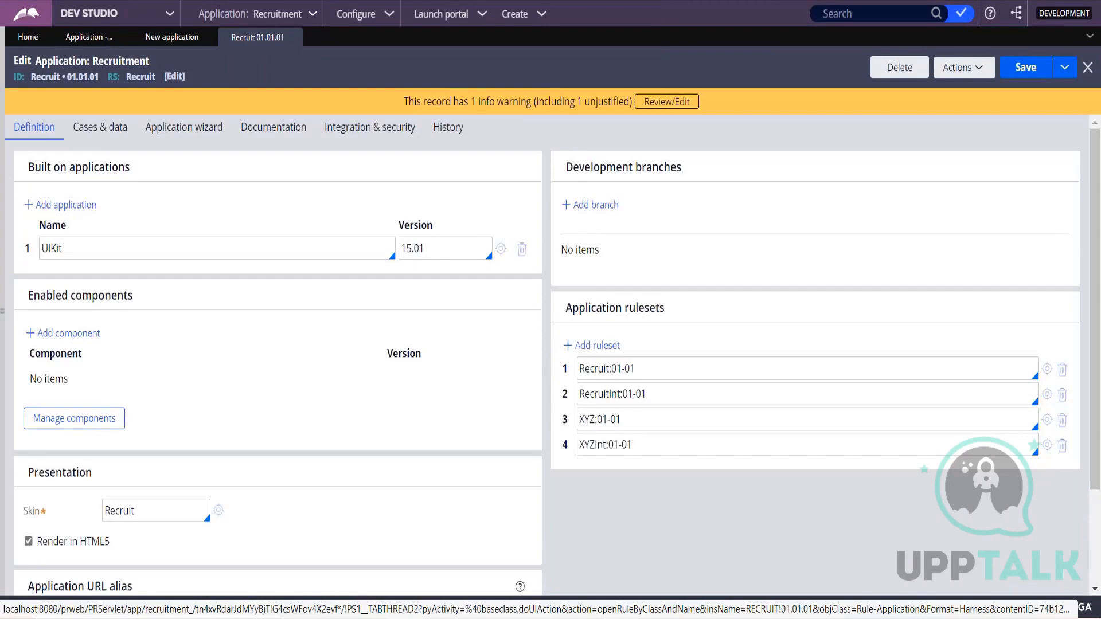
click(54, 247)
drag(62, 248, 40, 248)
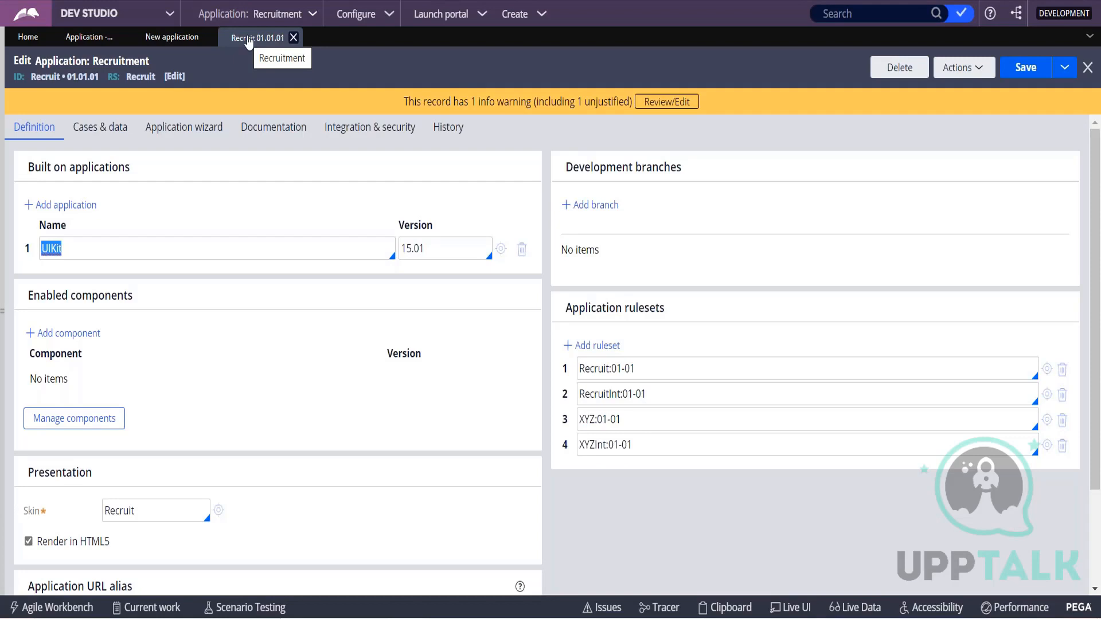
Switch from the Recruitment application to Rec Impl and open it in Dev Studio.
click(172, 37)
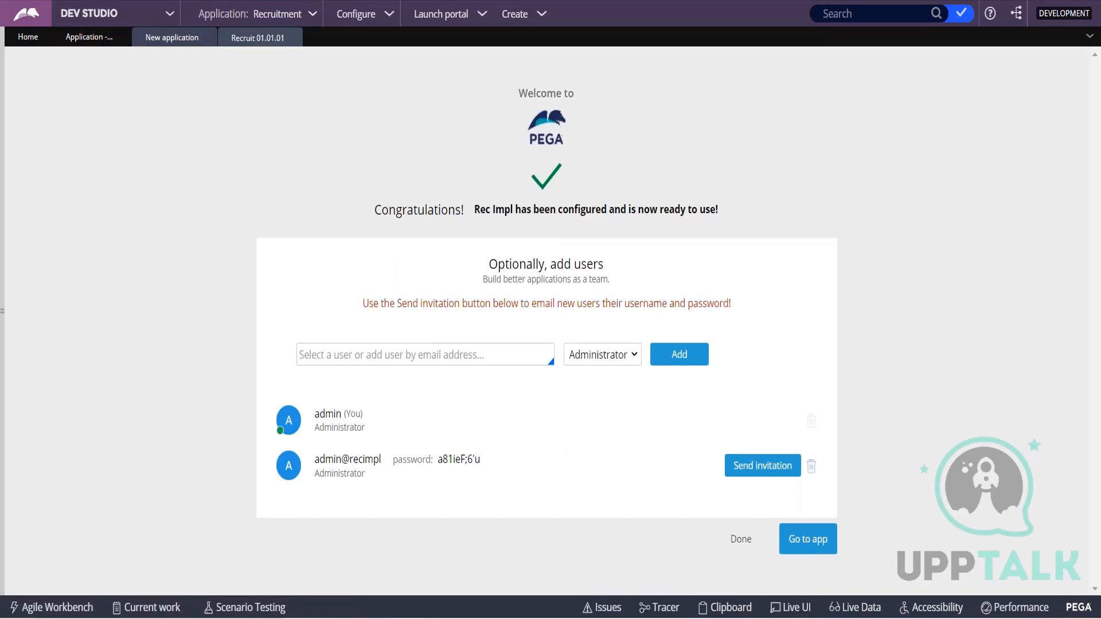
click(313, 15)
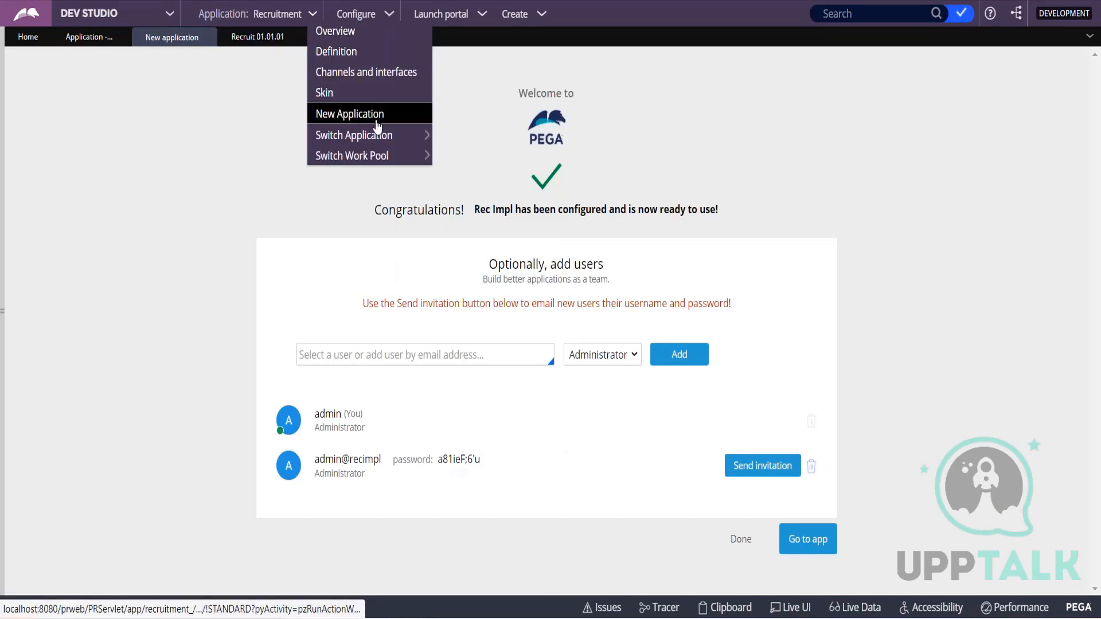
mouse_move(376, 137)
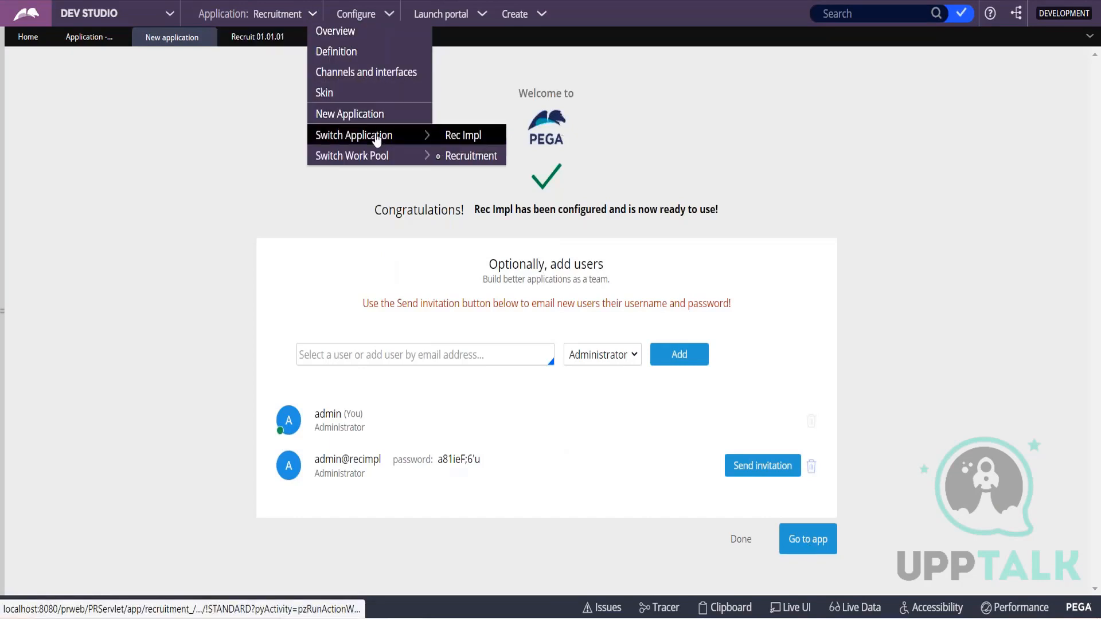
click(482, 138)
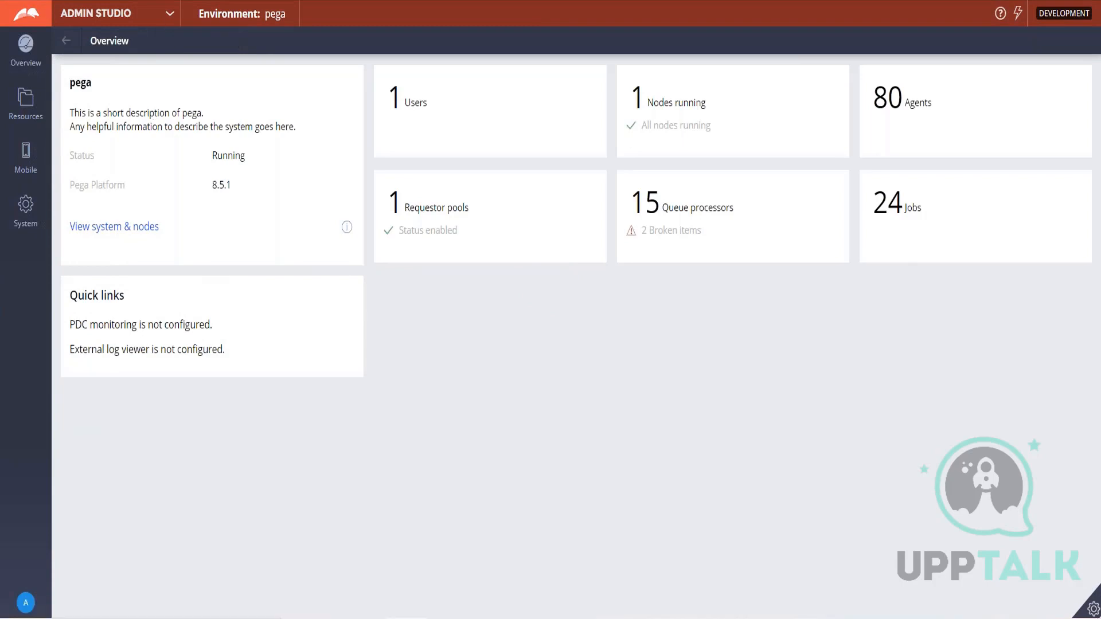
click(169, 14)
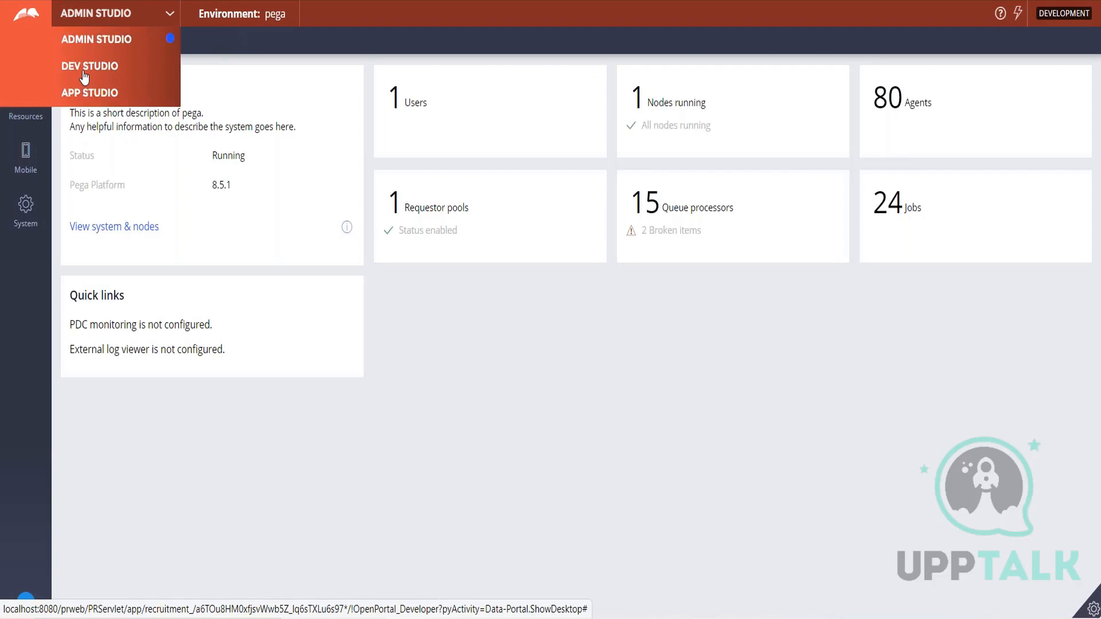
click(84, 73)
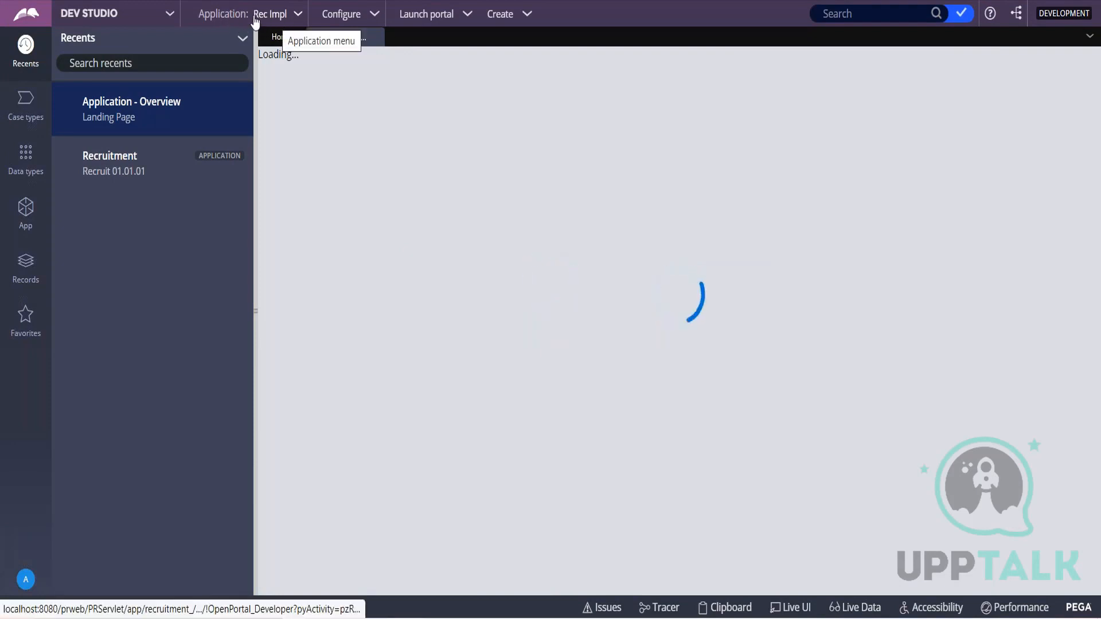
Open the Rec Impl definition, and inspect the Recruit application it is built on.
click(302, 15)
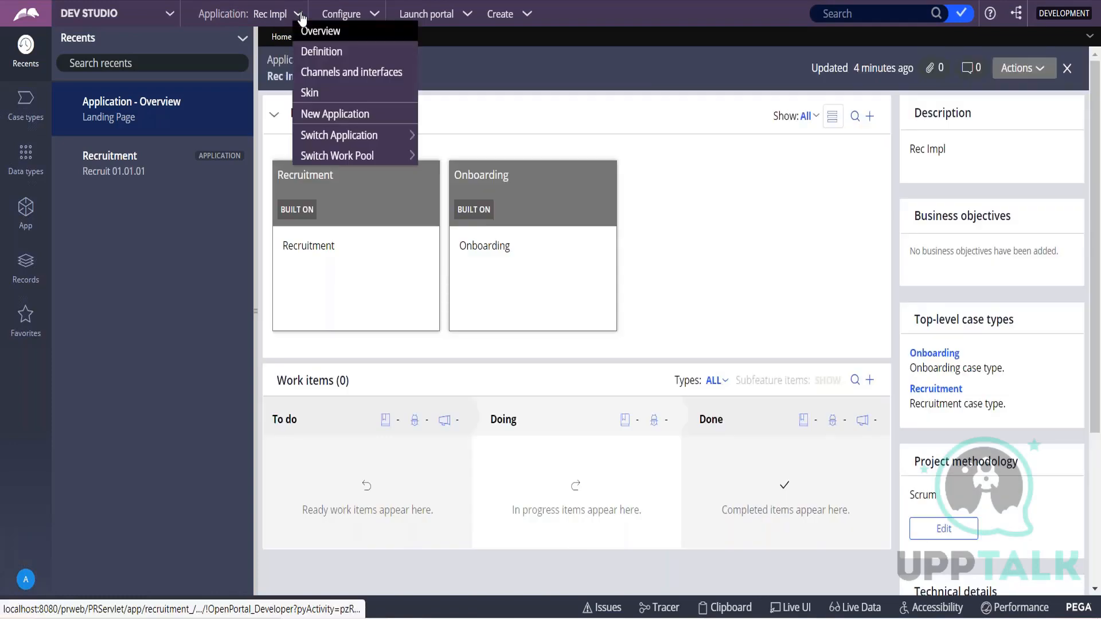
click(310, 52)
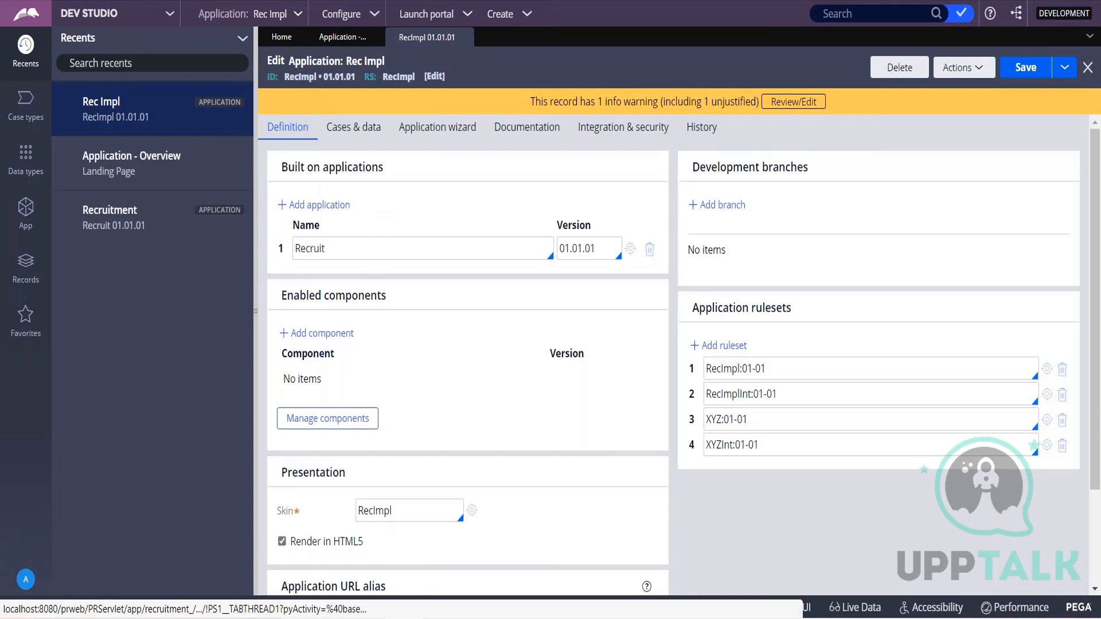
click(630, 250)
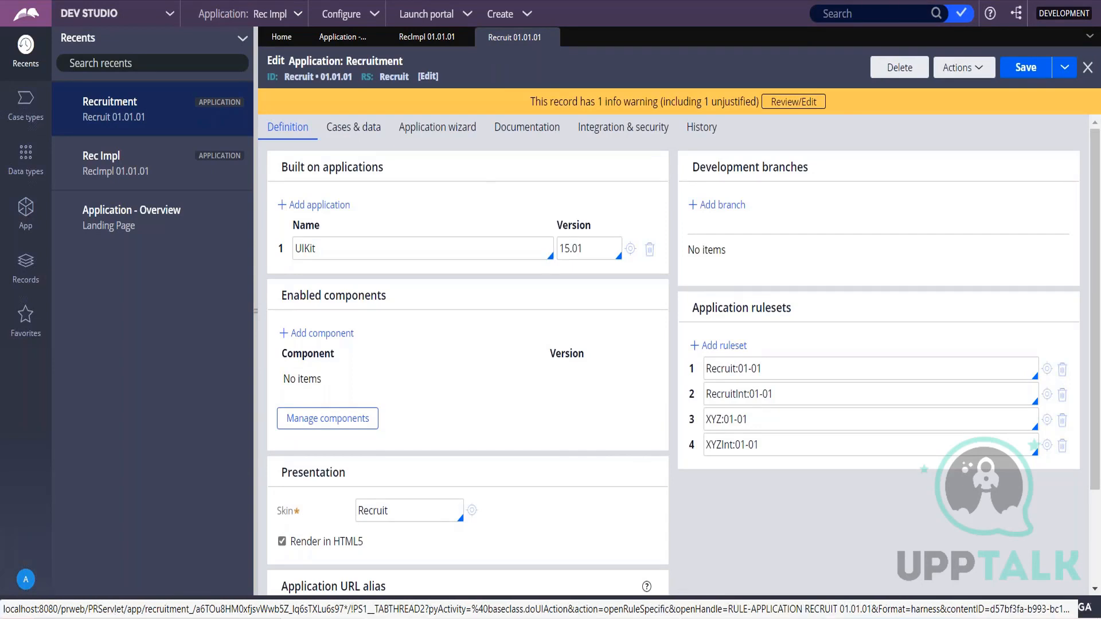
Switch to Notepad and make room for new notes below the stored logins.
key(alt+Tab)
click(302, 494)
key(Return)
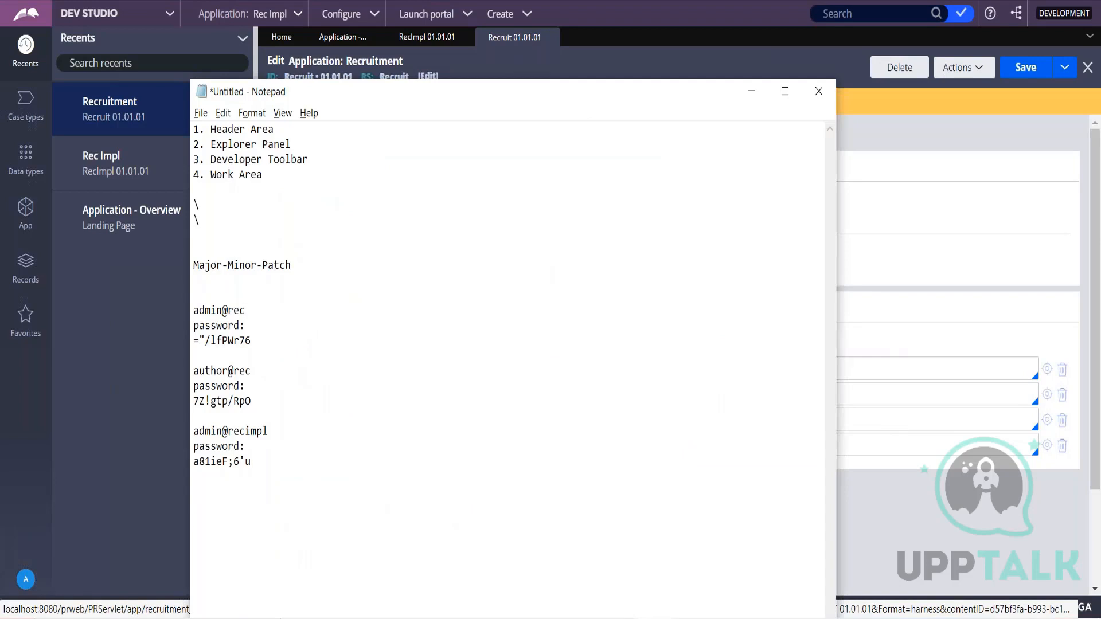
key(Return)
key(Return)
key(Return)
key(Return)
key(Return)
key(Return)
key(Return)
key(Return)
key(Return)
key(Return)
key(Return)
key(Return)
key(Return)
key(Return)
key(Return)
key(Return)
key(Return)
key(Return)
key(Return)
key(Return)
click(219, 180)
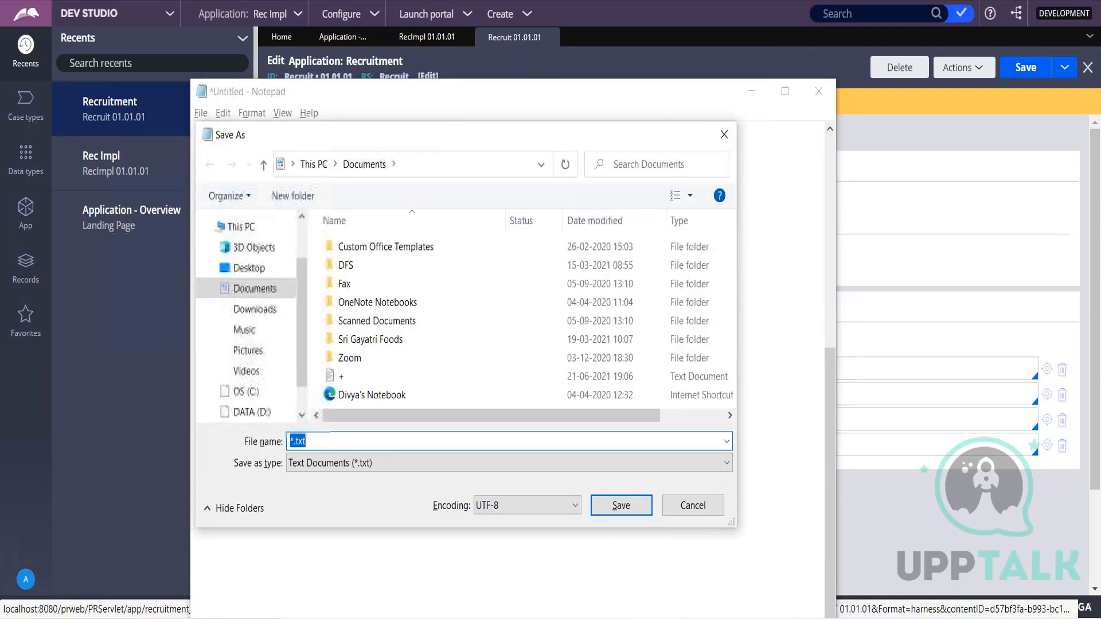
click(723, 134)
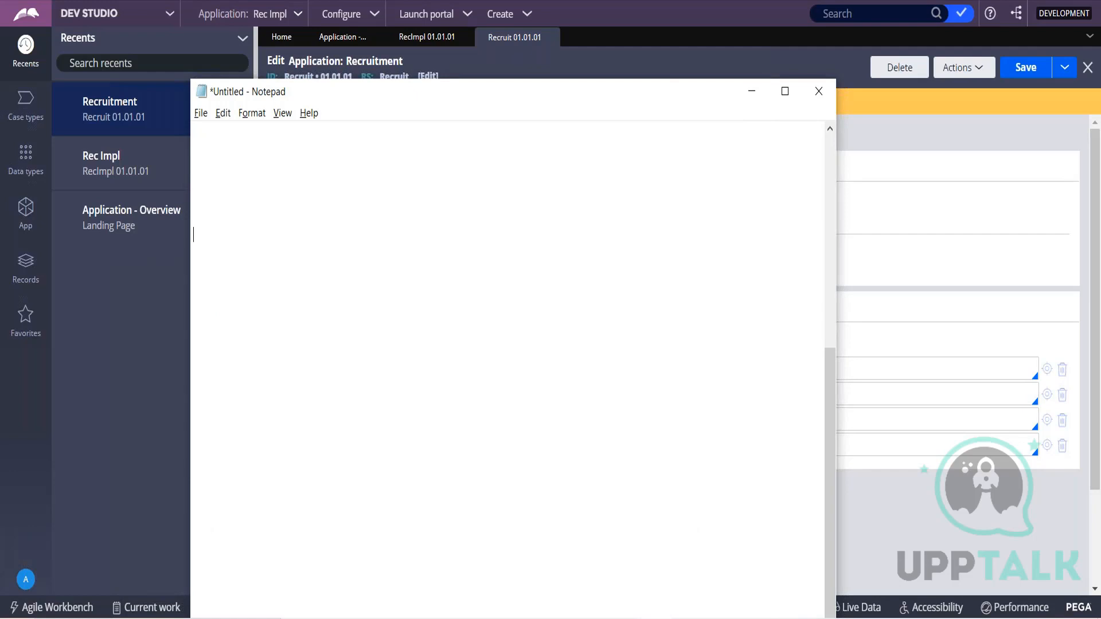
Write the question "FW ----> FW ?" in the Notepad notes.
text(Fw ----> FW)
key(BackSpace)
text(W  ?)
Check the built-on application in Rec Impl's definition in Pega, and return to Notepad.
key(alt+Tab)
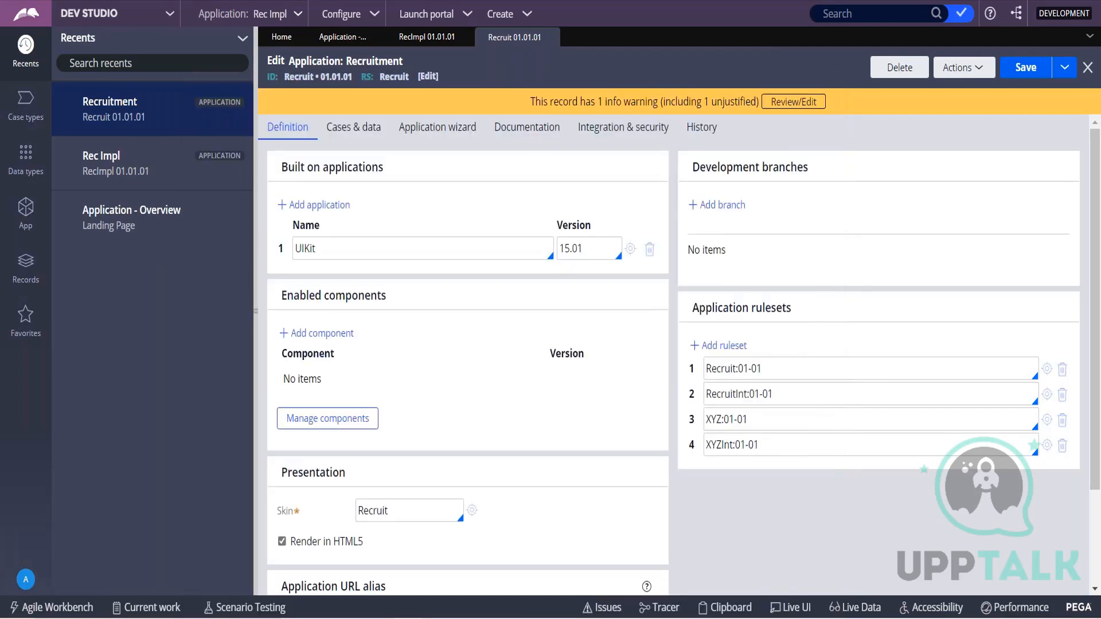
click(446, 37)
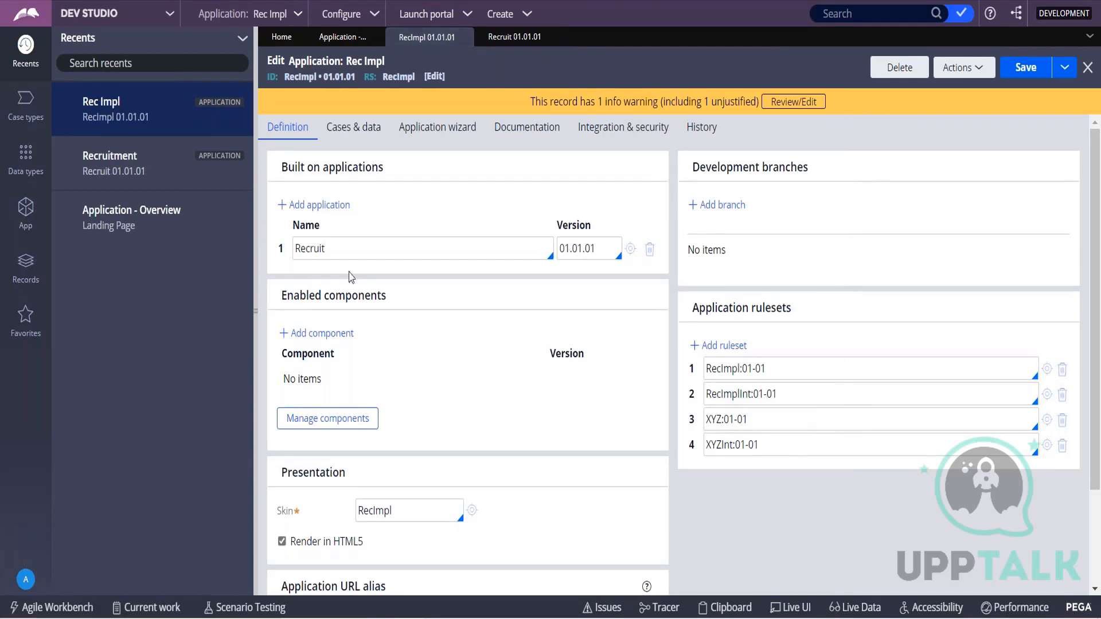
key(alt+Tab)
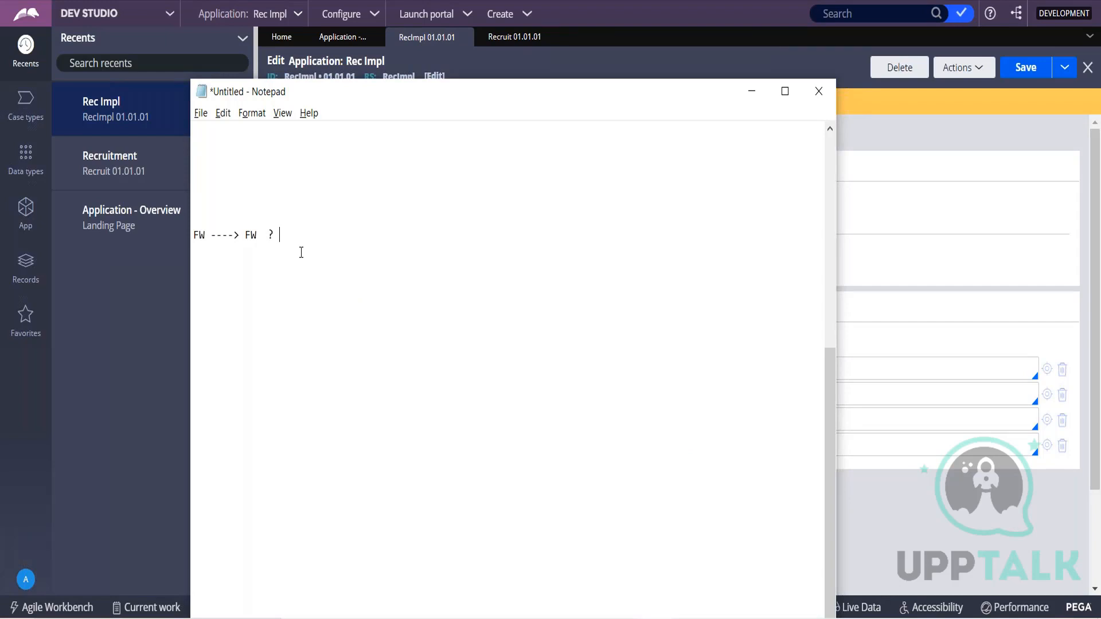
Answer the FW to FW question with YES and add the line "FW ----> IMPL ? YES".
text(YES)
key(Return)
text(HW)
key(BackSpace)
key(BackSpace)
text(FW ----> IMPL ?)
drag(245, 251, 193, 251)
click(301, 259)
text(YES)
Add the line "IMPL---> FW ? NO" to the Notepad notes.
key(Return)
text(IMPL---)
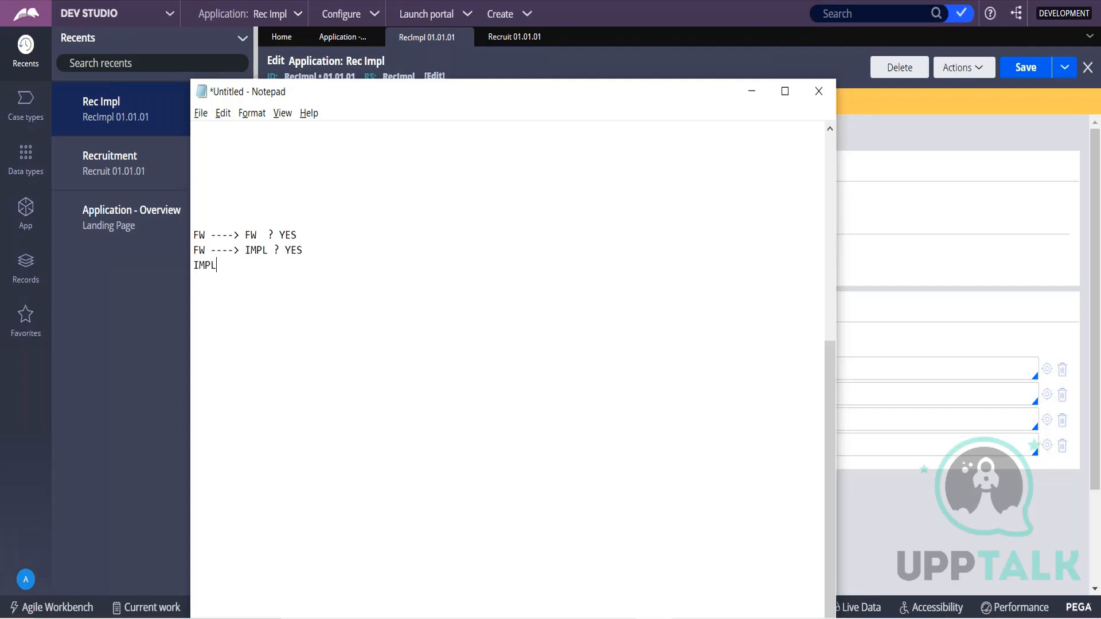
text(> FW)
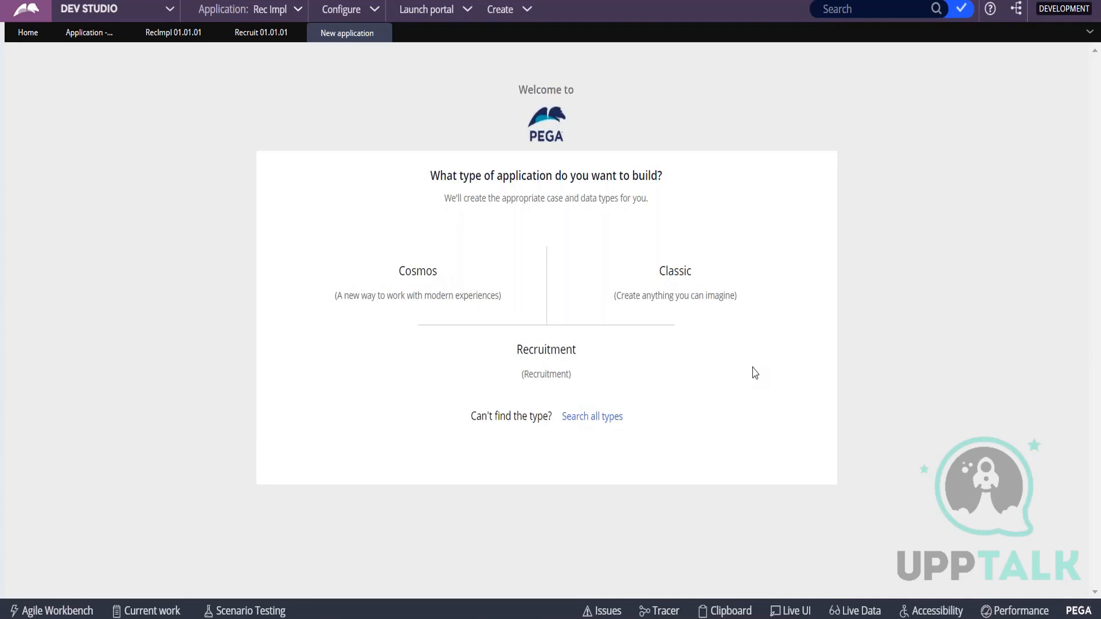
key(alt+Tab)
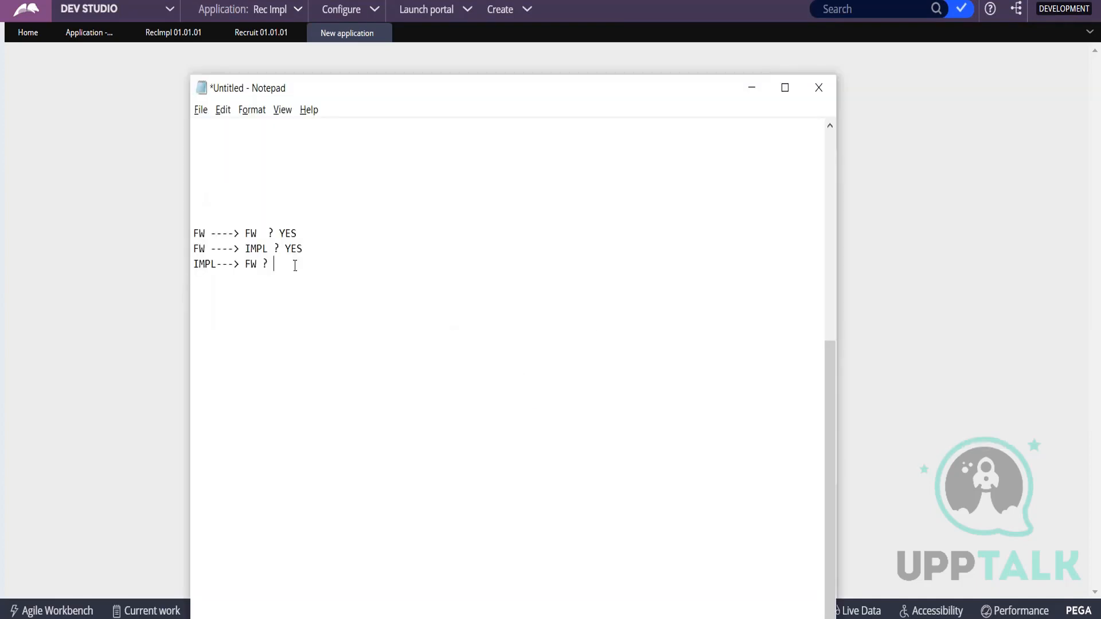
text(N)
key(BackSpace)
text(NO)
Add the line "IMPL---> IMPL ? NO" to the Notepad notes.
key(Return)
text(IMPL---> FW)
key(BackSpace)
key(BackSpace)
text(IMPL ? NO)
Extend the first line's framework chain with "---> FW ----> FW" before the question mark.
click(264, 232)
text(---)
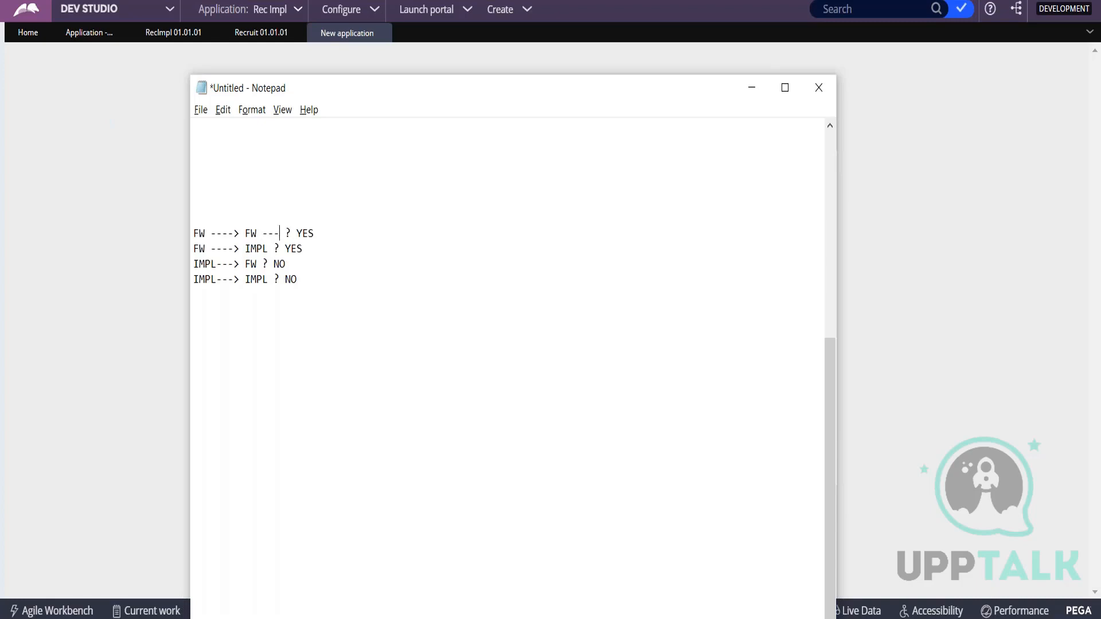
text(> FW ----> FW)
Return to Pega and display the case types of the Rec Impl application.
click(748, 90)
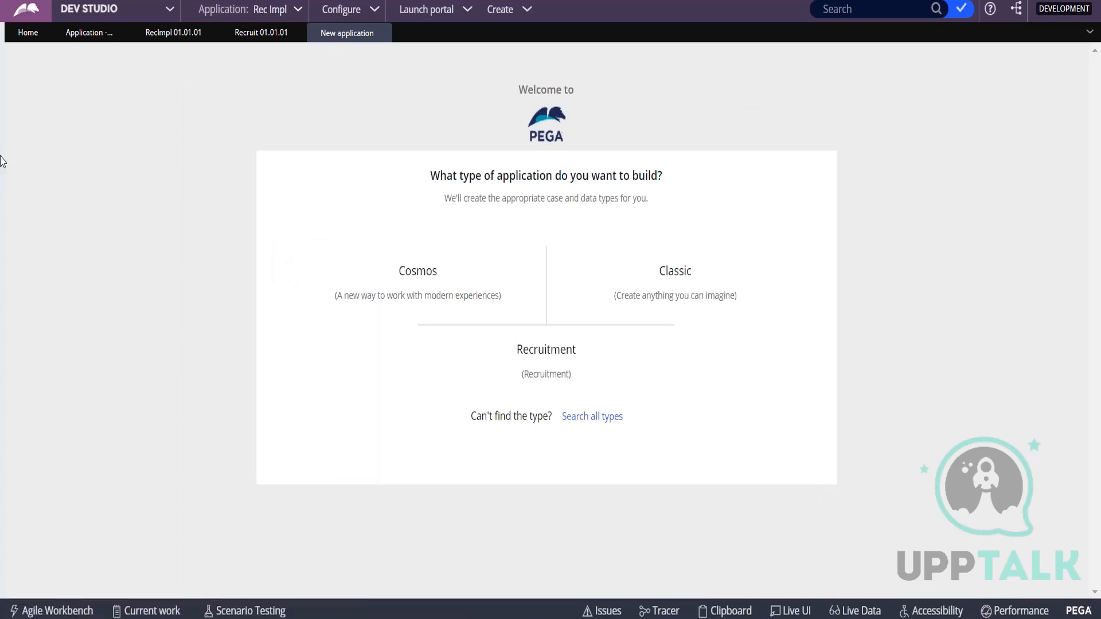
mouse_move(2, 160)
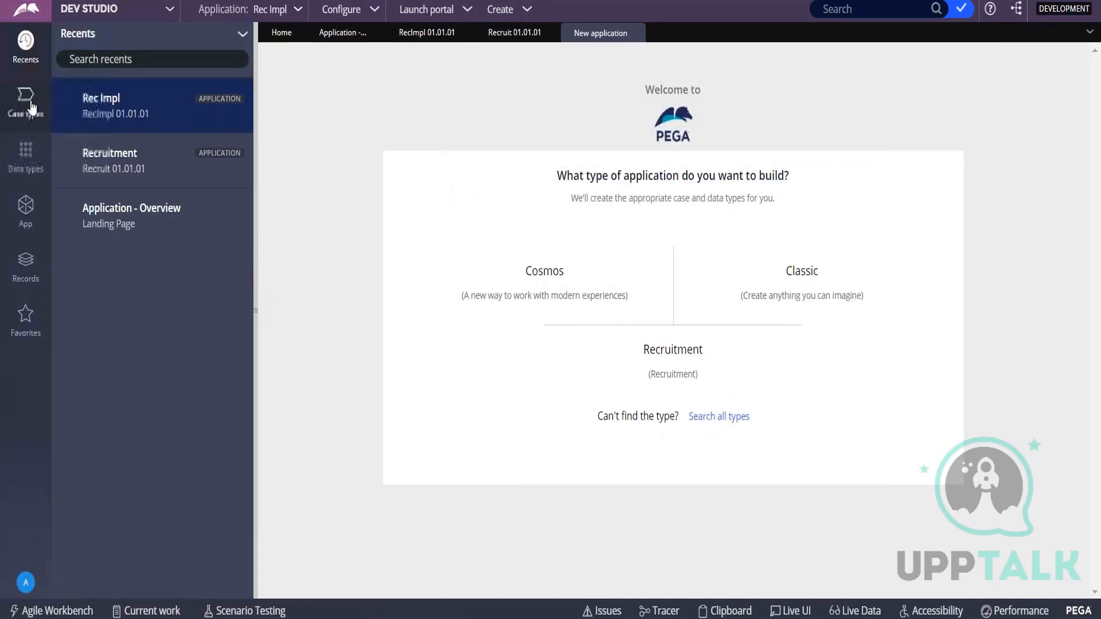
click(30, 105)
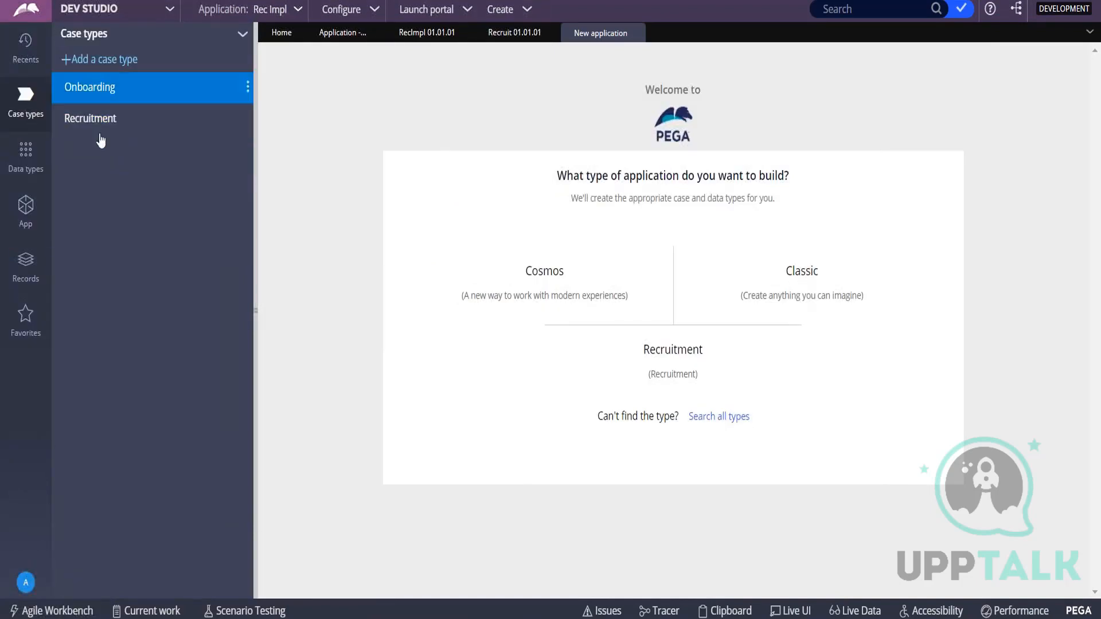